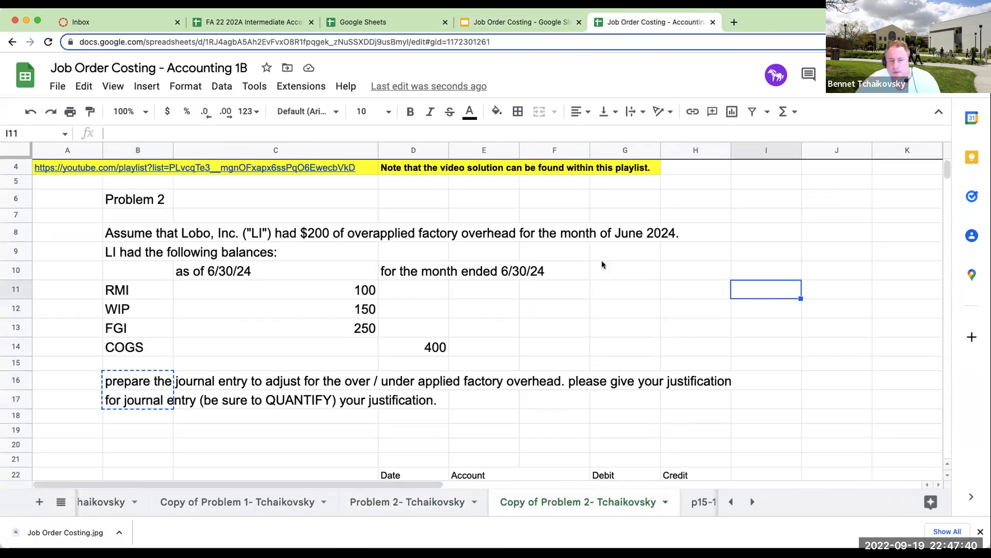
Review the Problem 2 statement, the listed account balances and the journal entry instructions
click(205, 233)
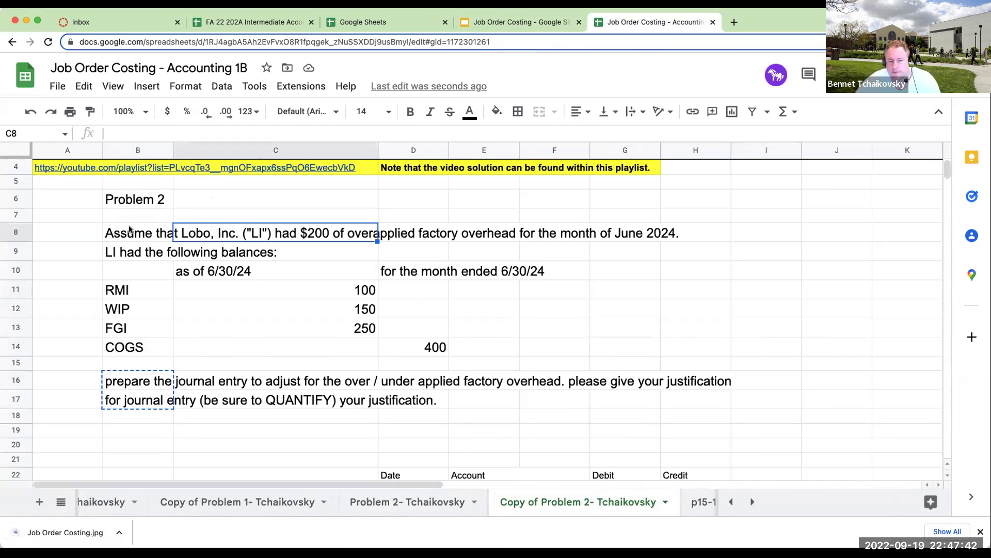
click(129, 230)
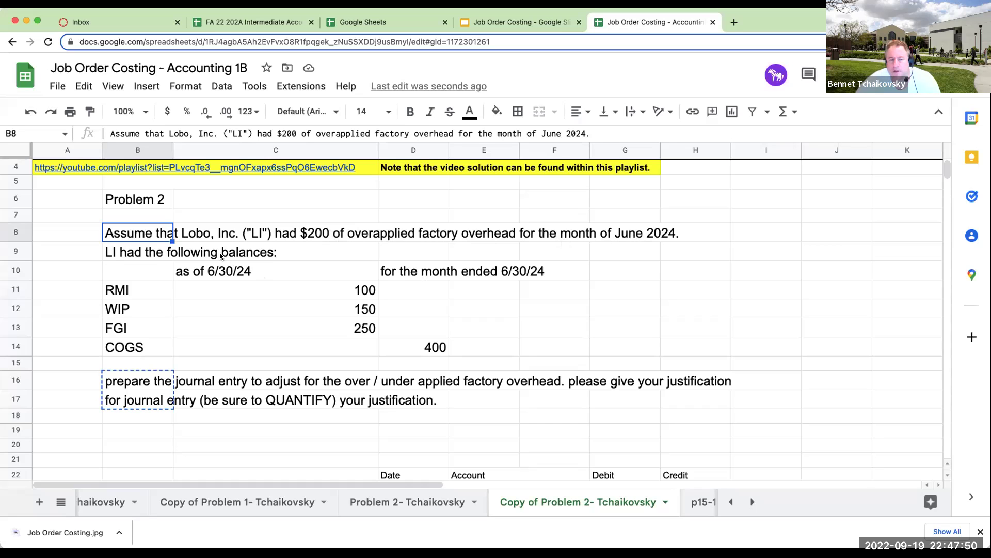
click(355, 287)
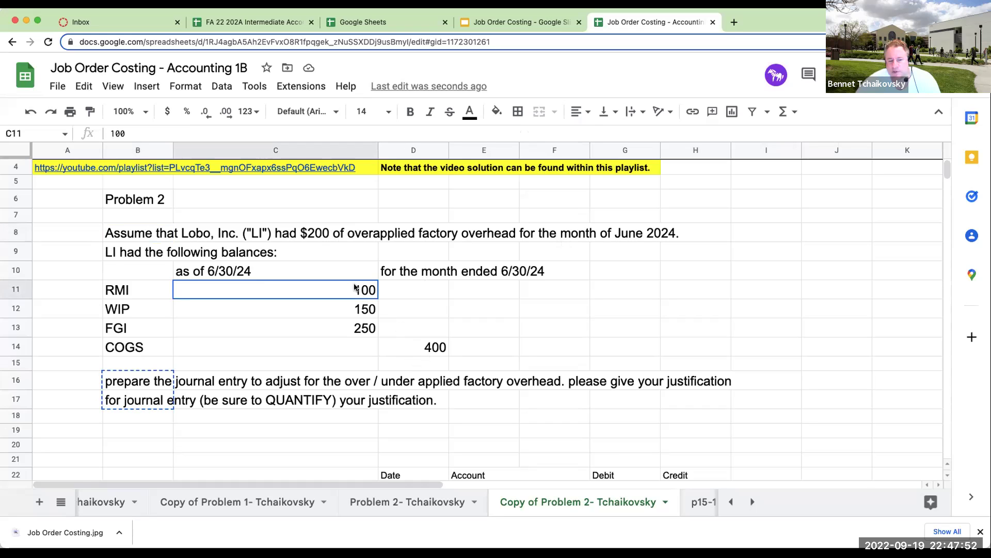
click(333, 419)
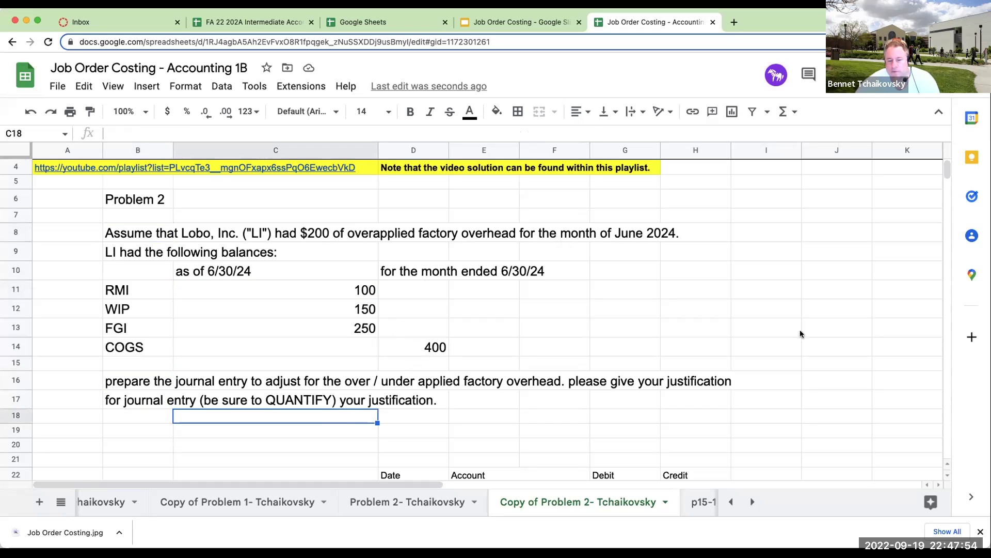
click(831, 273)
key(Left)
click(837, 270)
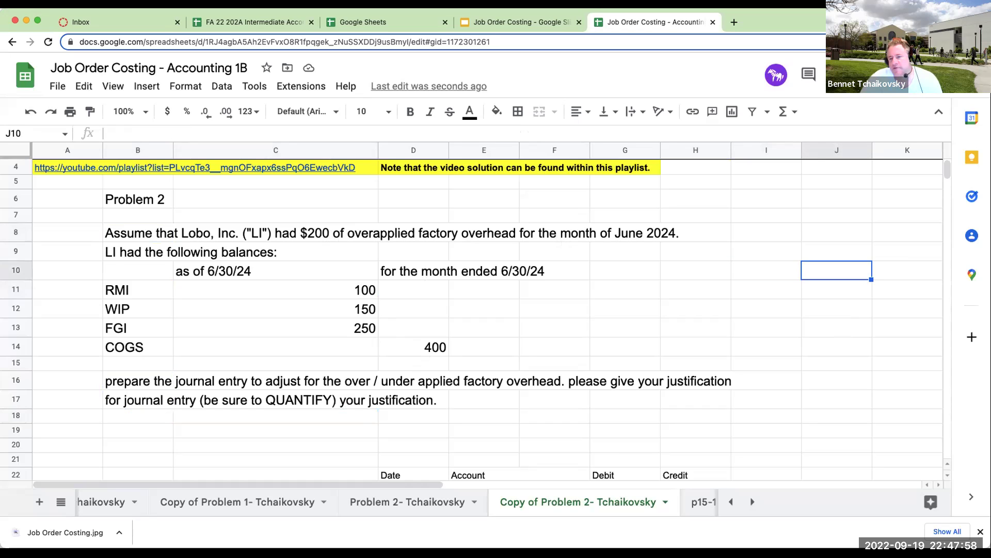
Add a top border across cells I8:J8, beside the problem text, as the crossbar of a T-account
click(790, 354)
key(Right)
key(Right)
key(Right)
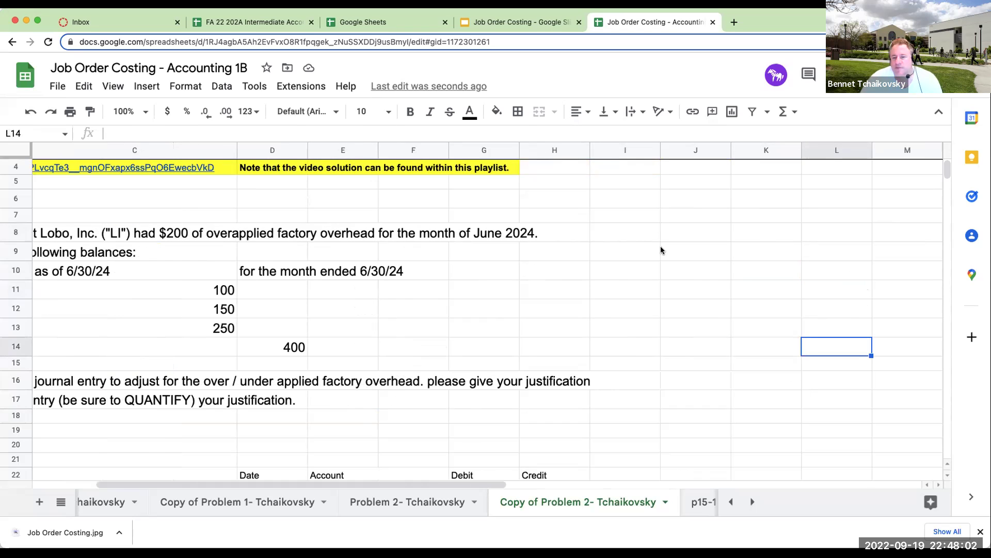
drag(639, 233, 679, 230)
click(517, 111)
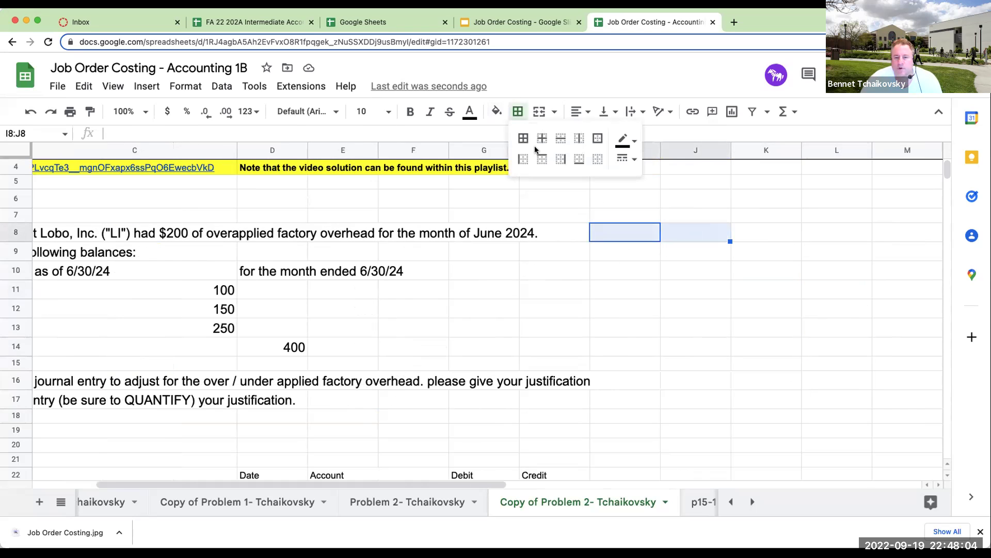
click(538, 162)
Add a right border to I8:I11 as the T-account's vertical line and title the account RMI in I7
click(626, 277)
drag(639, 237, 642, 289)
click(517, 111)
click(560, 158)
click(636, 210)
text(RMI)
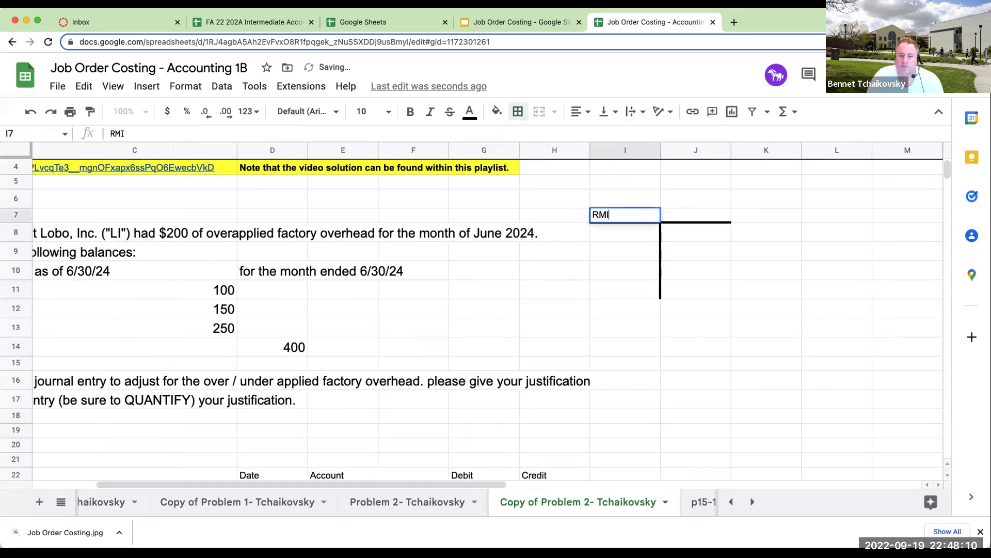
key(Return)
Copy the blank T-account I8:J11 to K13:L16 and title it WIP in K12
drag(643, 232, 692, 289)
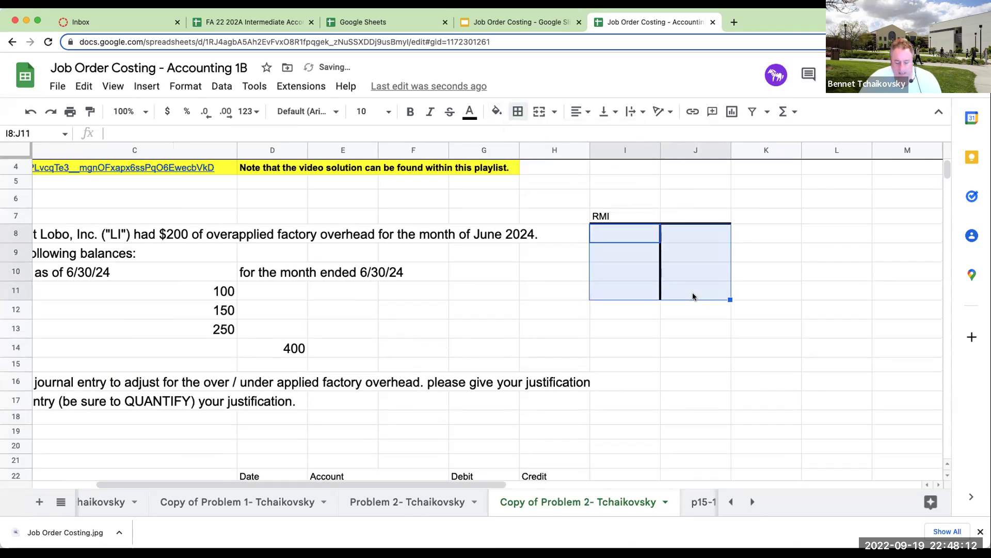
click(768, 331)
key(ctrl+v)
click(767, 309)
text(WIP)
key(Return)
Paste another blank T-account at N13:O16 and title it FGI in N12
key(Up)
key(Right)
key(Right)
key(Right)
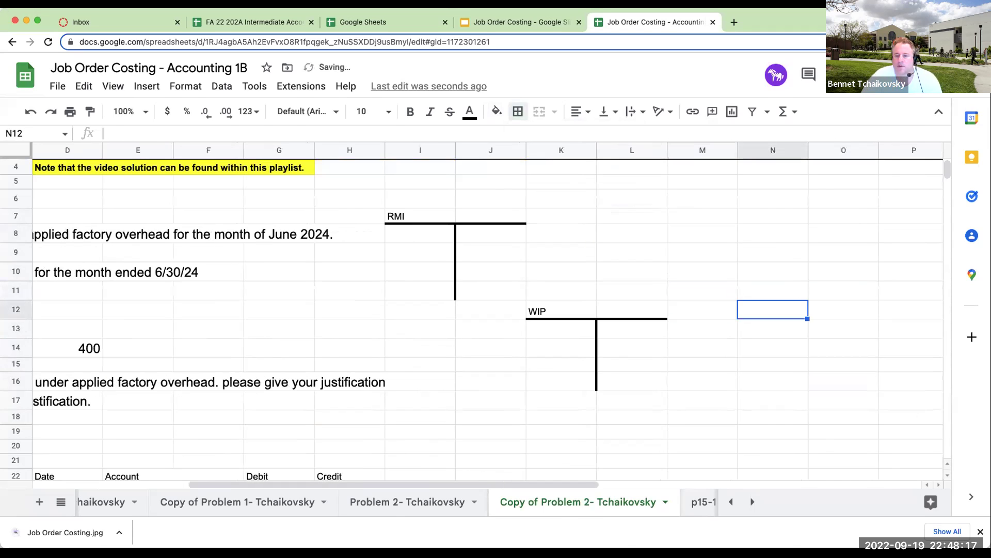
click(784, 330)
key(ctrl+v)
click(764, 308)
text(FGI)
key(Return)
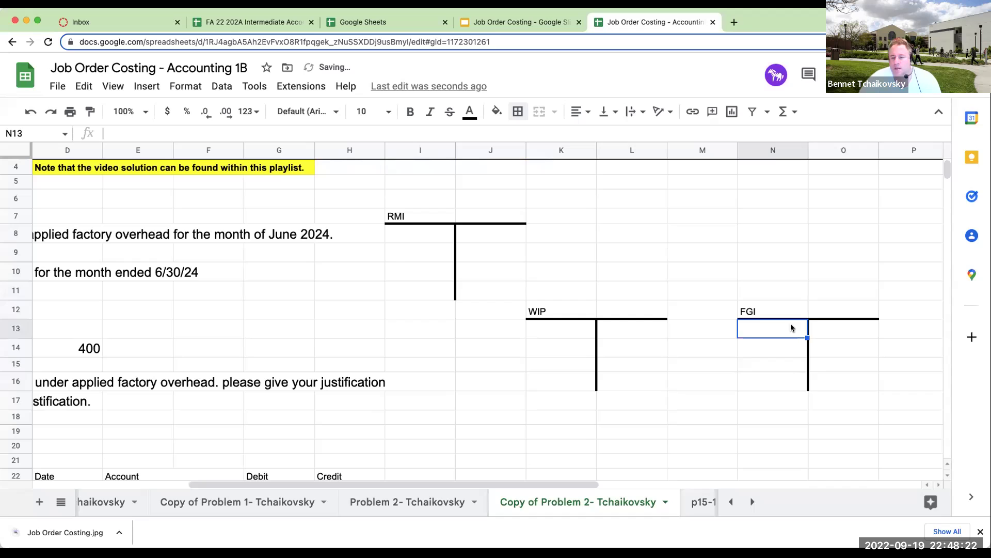
Copy the FGI T-account to Q13:R16 and title it COGS in Q12
drag(791, 327, 829, 388)
key(ctrl+c)
key(Right)
key(Right)
key(Right)
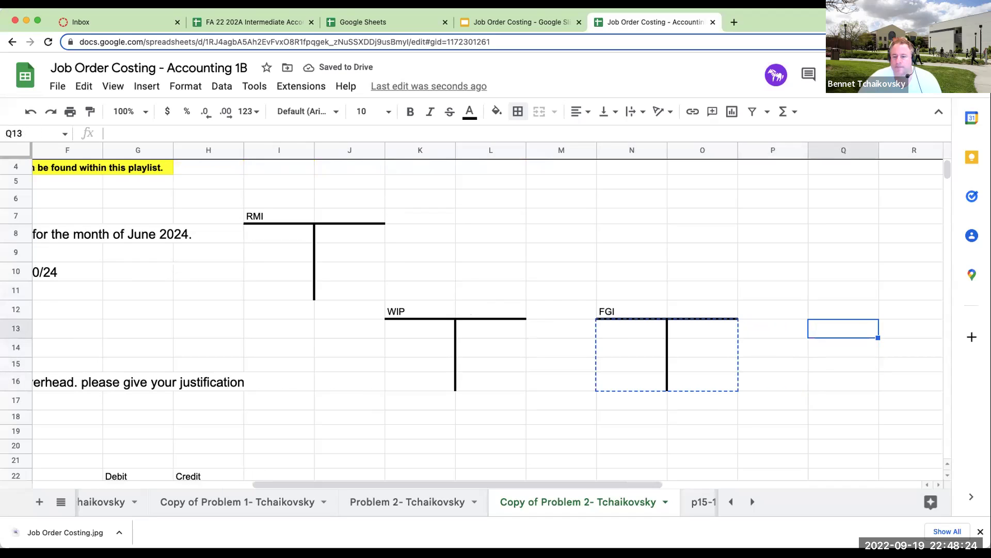
key(ctrl+v)
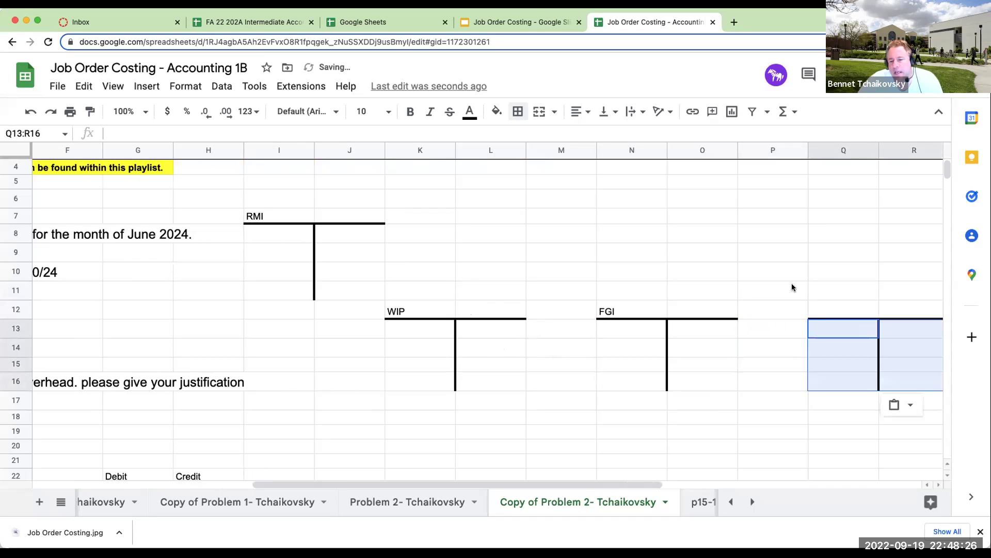
click(817, 308)
text(COGS)
key(Return)
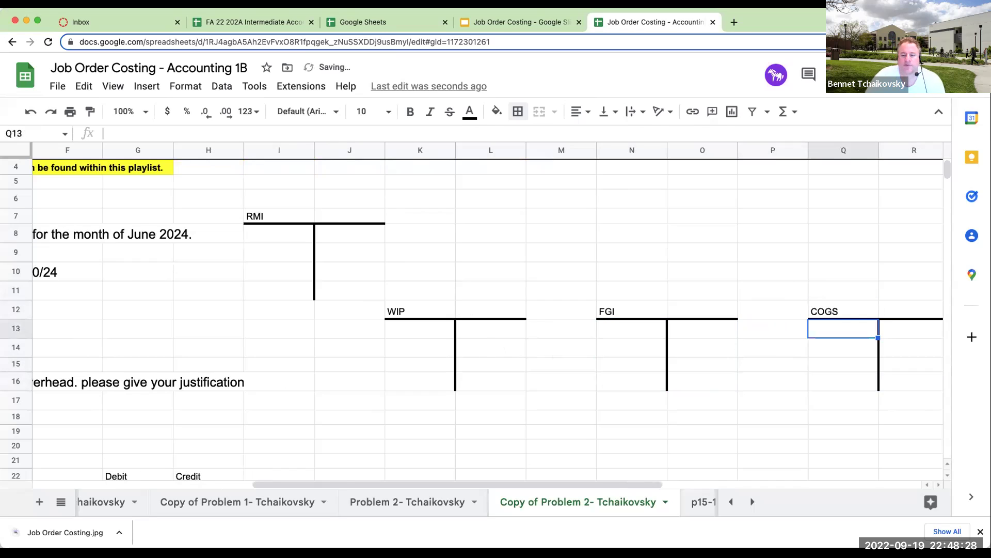
Enter the RMI balance of 100 on the debit side of its T-account, in cell I8
click(400, 332)
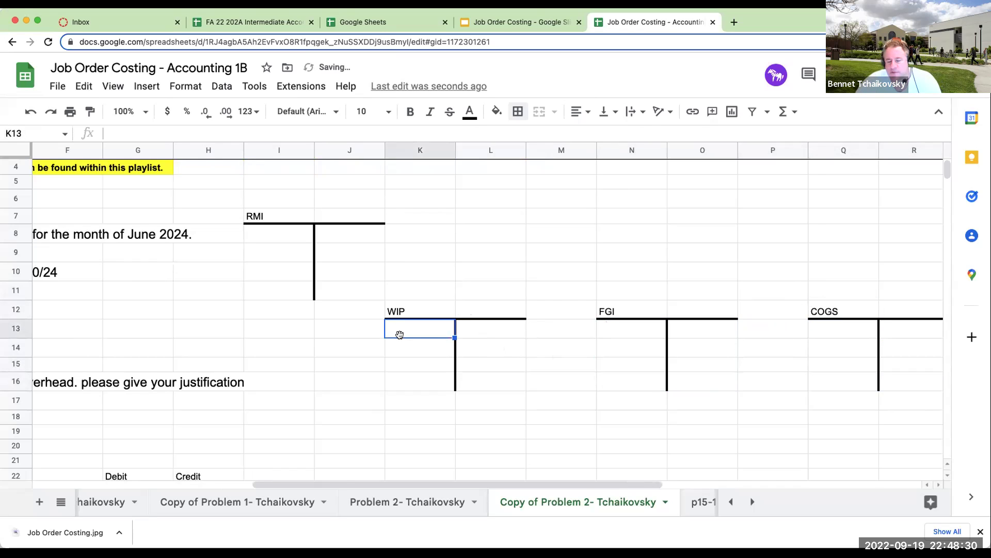
key(Left)
key(Left)
key(Left)
key(Left)
key(Left)
key(Left)
key(Left)
key(Left)
key(Left)
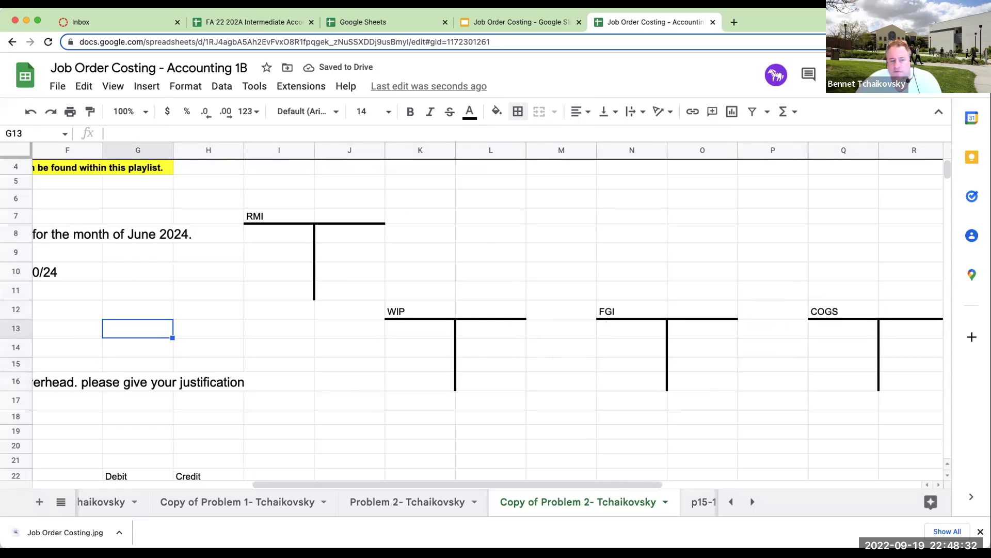
key(Right)
key(Right)
key(Right)
key(Down)
key(Right)
key(Right)
key(Up)
key(Up)
key(Right)
key(Right)
key(Up)
key(Up)
key(Up)
key(Down)
key(Down)
key(Up)
key(Up)
key(Up)
text(100)
key(Return)
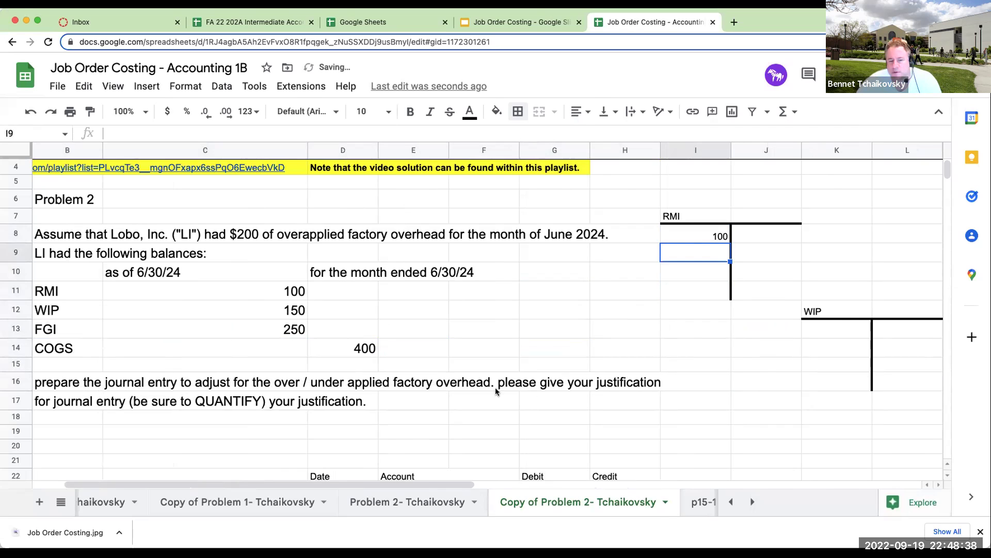
Enter the WIP balance of 150 on the debit side of its T-account, in cell K16
click(824, 333)
key(Down)
key(Down)
key(Down)
text(150)
key(Right)
Enter the FGI balance of 250 on the debit side of its T-account, in cell N16
key(Right)
key(Right)
key(Right)
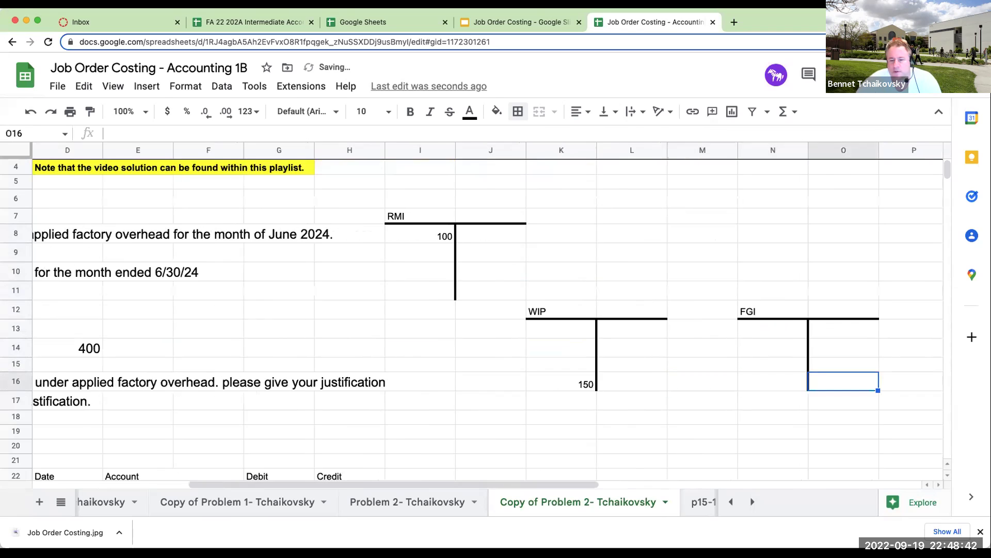
key(Left)
key(Left)
key(Left)
key(Left)
key(Left)
key(Left)
key(Left)
key(Left)
key(Left)
key(Left)
key(Left)
key(Left)
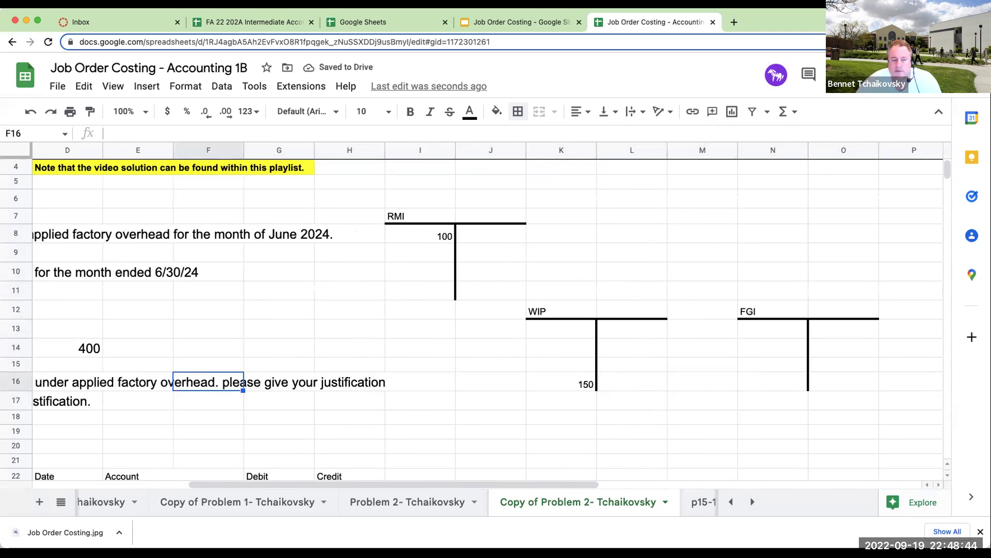
key(Right)
key(Right)
key(Right)
key(Right)
key(Right)
key(Right)
key(Right)
key(Right)
key(Right)
key(Right)
key(Right)
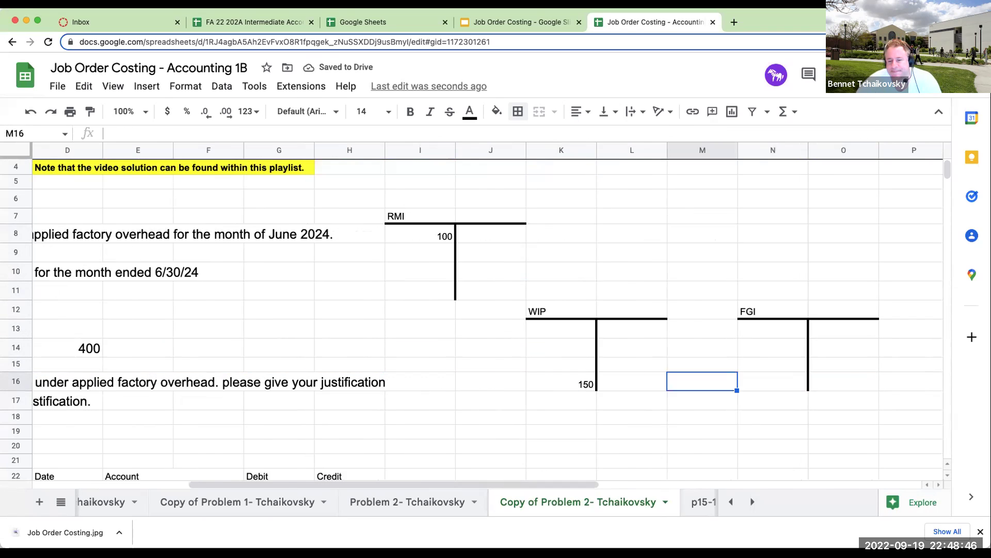
text(250)
key(Right)
Enter the COGS balance of 400 on the debit side of its T-account, in cell Q16
key(Right)
key(Right)
key(Right)
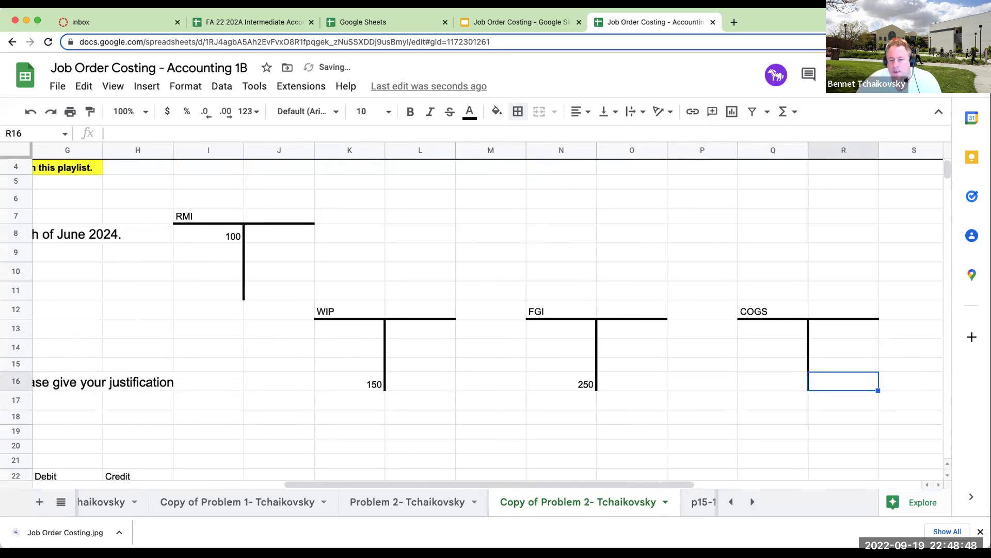
key(Left)
text(400)
key(Return)
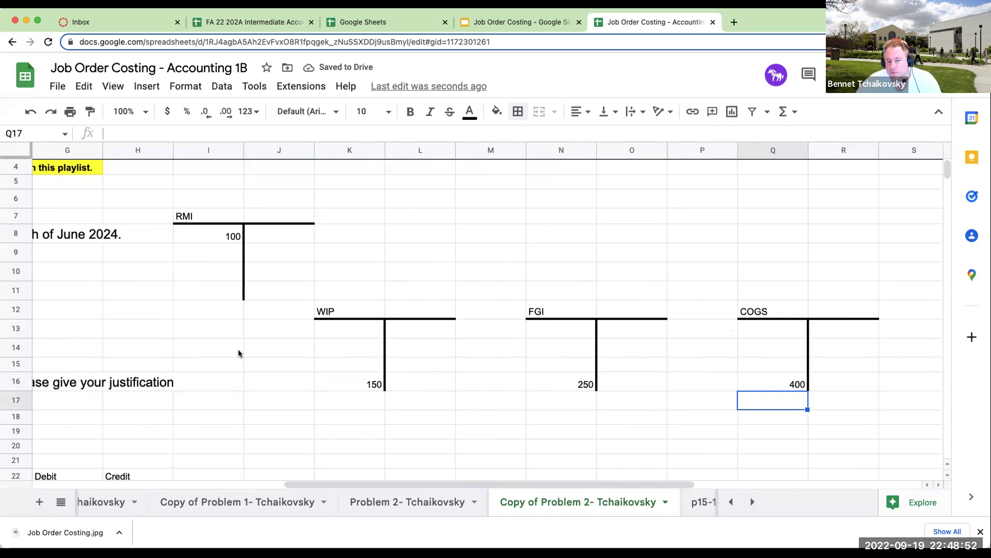
Copy the RMI T-account I8:J11 and paste it at I18:J21
drag(357, 484, 128, 467)
click(155, 386)
click(419, 347)
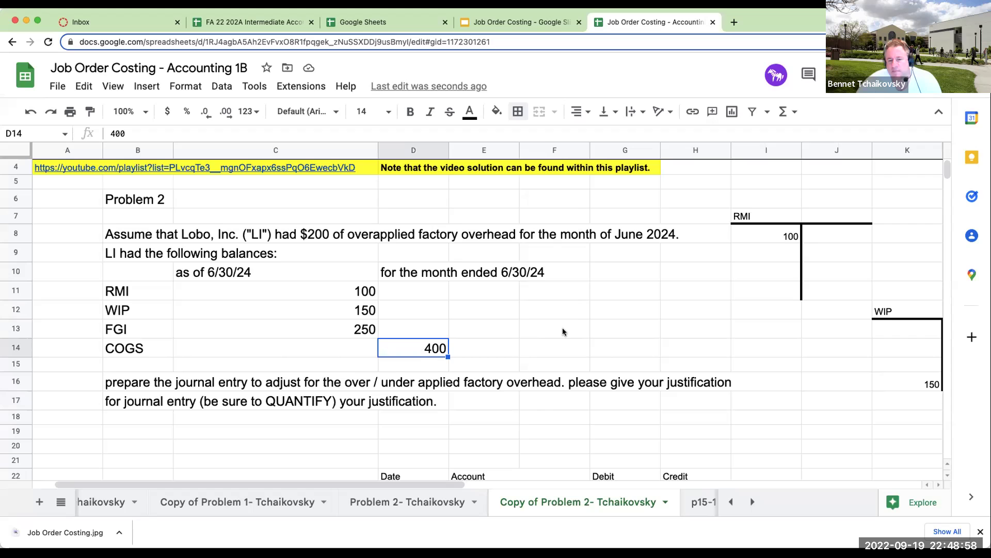
scroll(541, 342, down, 1)
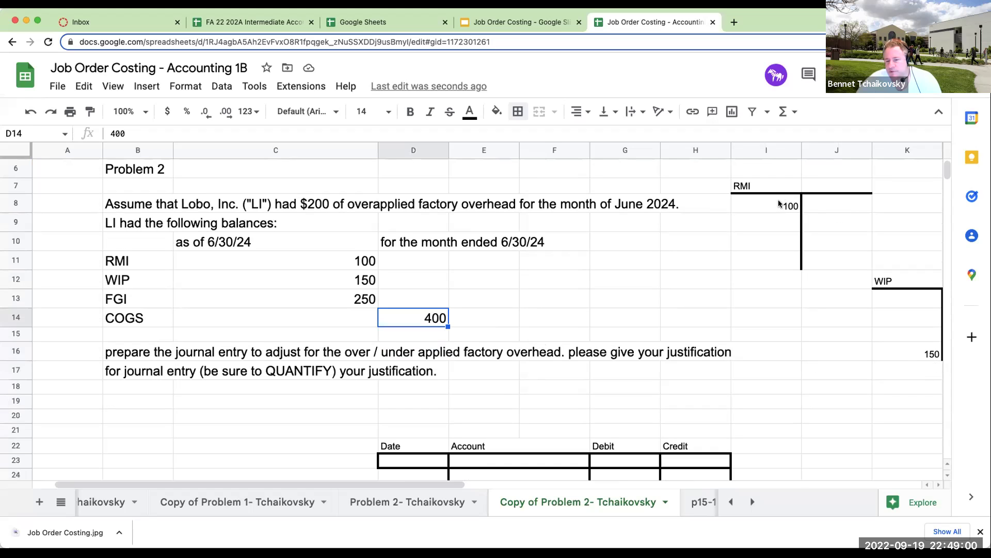
drag(769, 204, 819, 268)
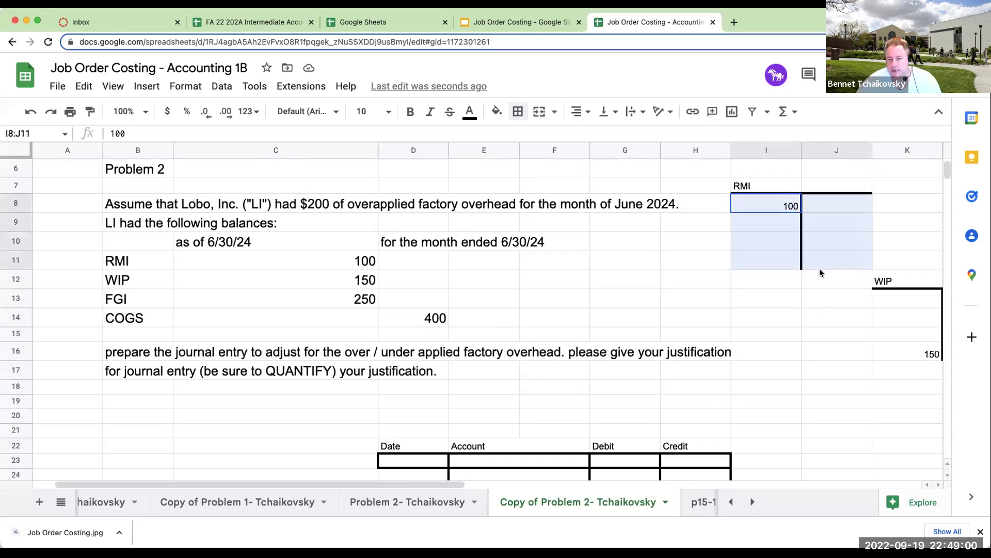
key(ctrl+c)
click(770, 402)
click(765, 374)
click(764, 389)
key(ctrl+v)
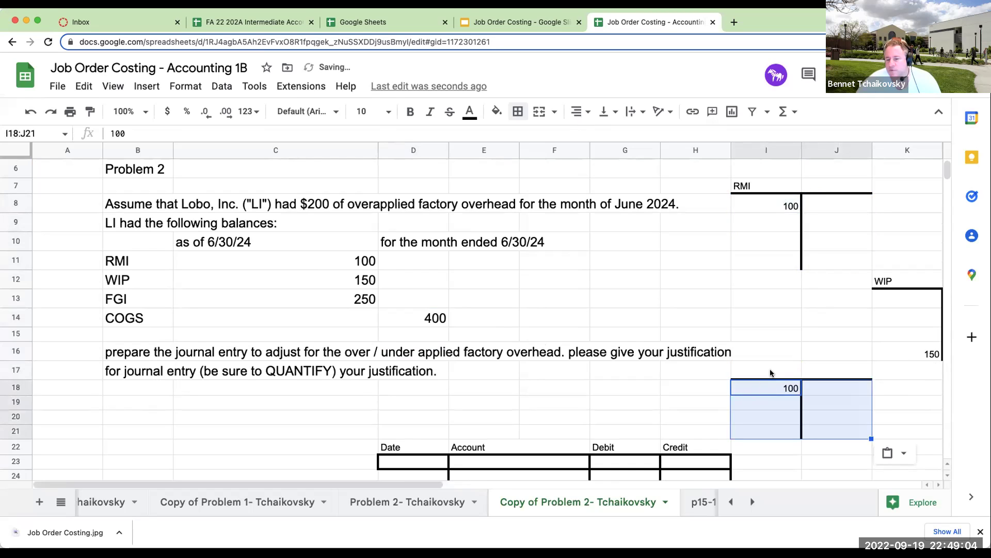
Title the new T-account "factory overhead" in I17 and clear the copied 100 from I18
click(771, 371)
text(factory ovher)
key(BackSpace)
key(BackSpace)
key(BackSpace)
text(erhead)
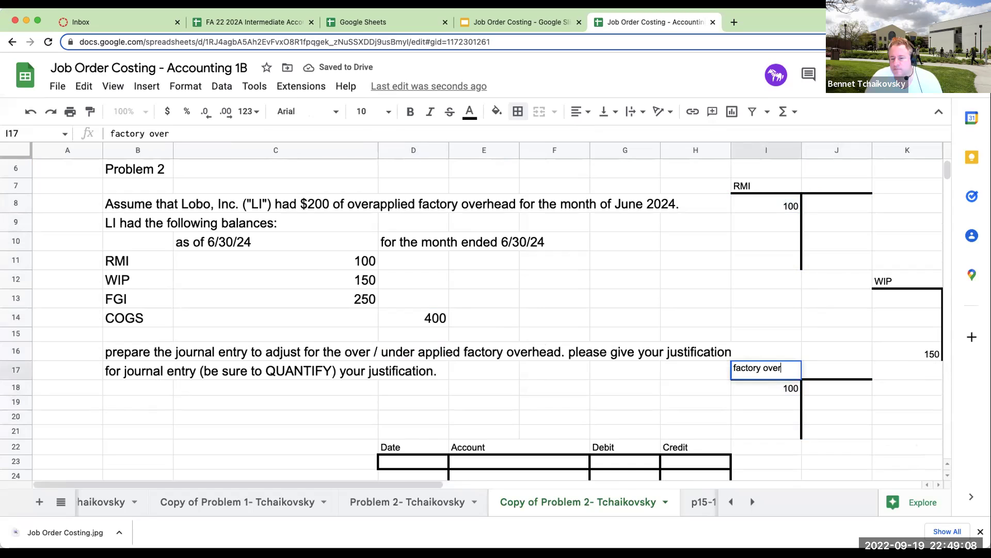
key(Return)
key(Delete)
Label the two sides of the factory overhead account "actual" in I16 and "applied" in J16
key(Up)
key(Up)
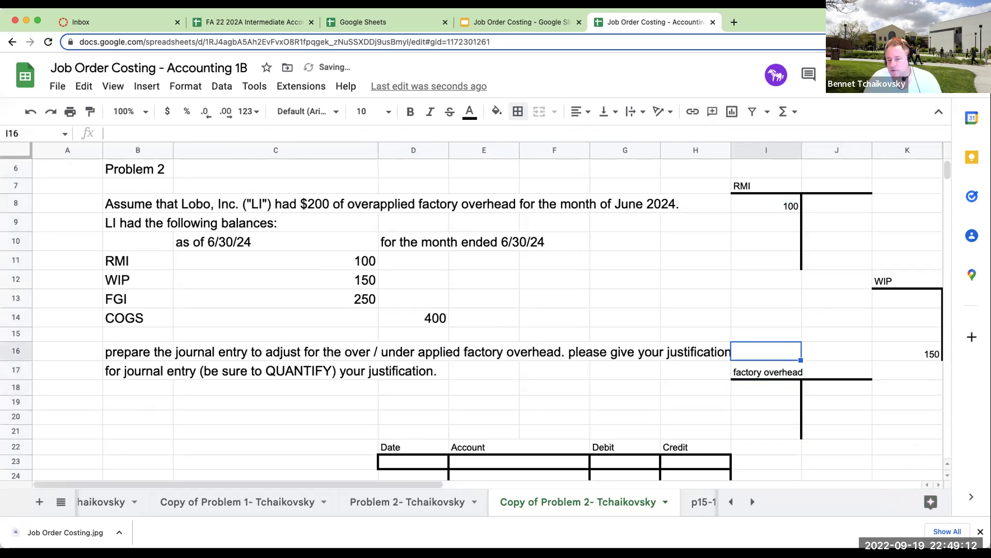
text(actual)
key(Tab)
text(applied)
key(Return)
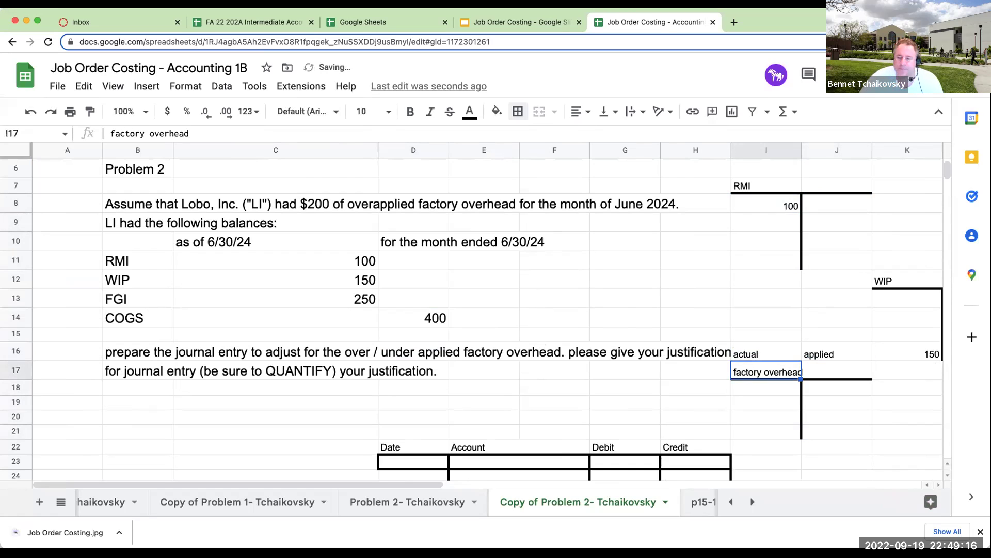
Extend the vertical line of the factory overhead T-account down through row 22
drag(784, 431, 806, 413)
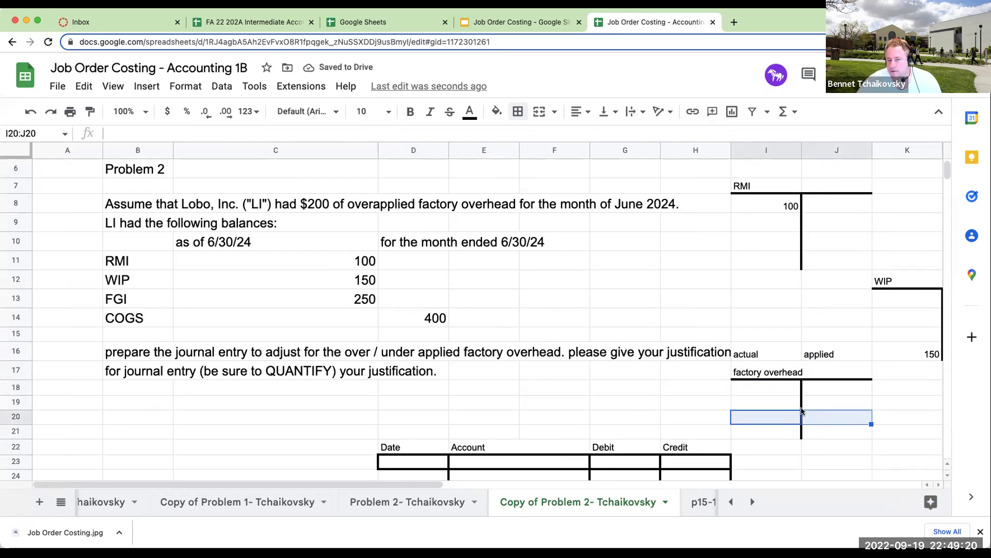
click(792, 430)
key(Down)
key(super+v)
click(812, 420)
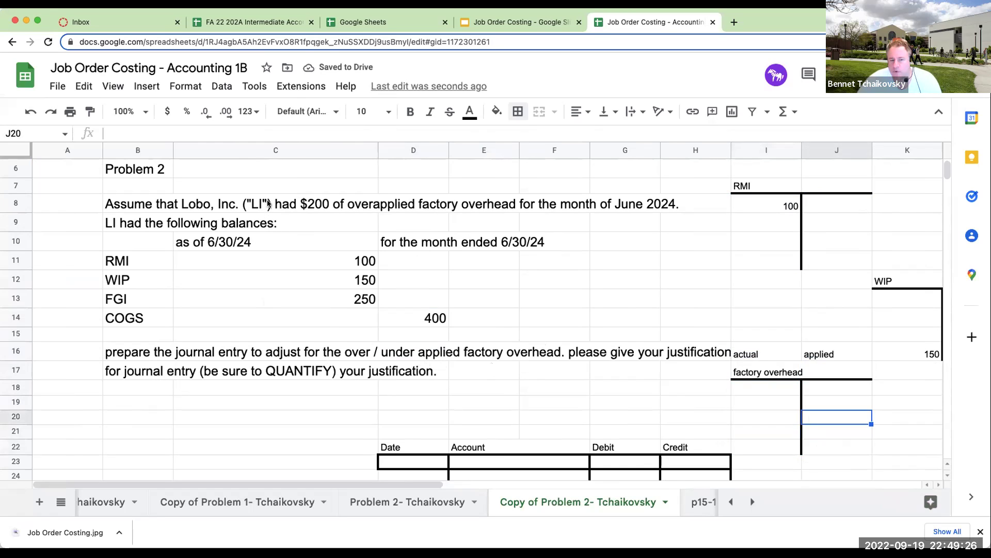
Add a top border across I20:J20 to separate the balance row of the factory overhead account
click(284, 204)
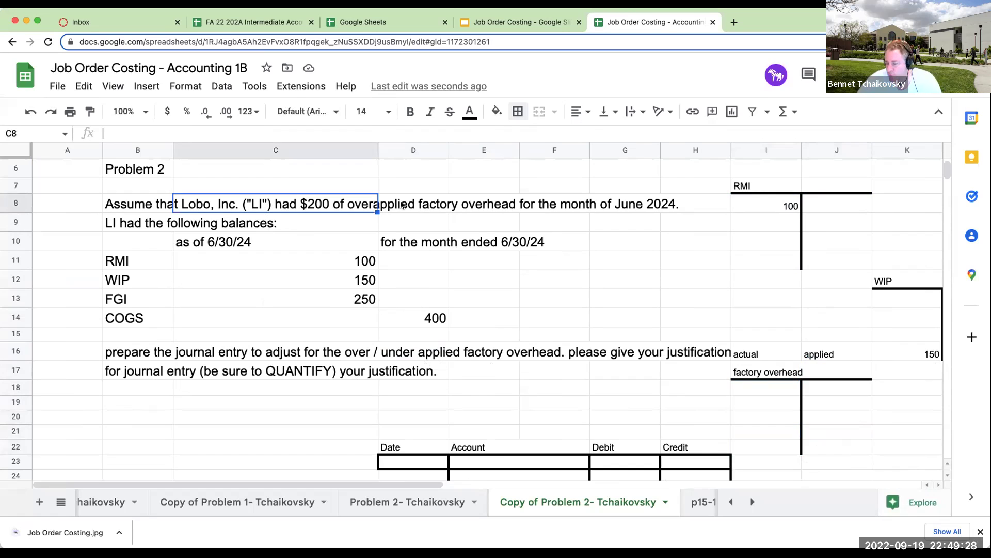
drag(845, 419, 767, 420)
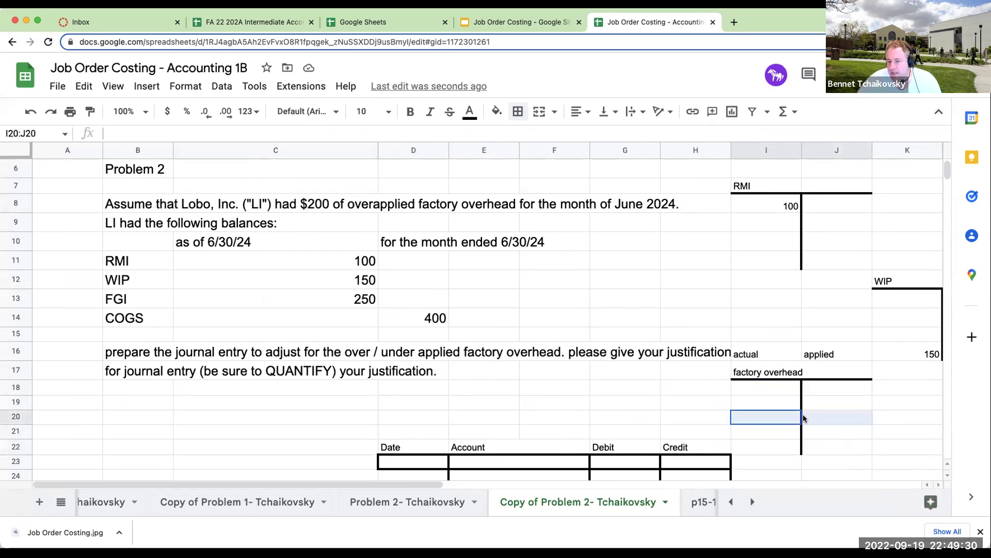
click(518, 111)
click(542, 159)
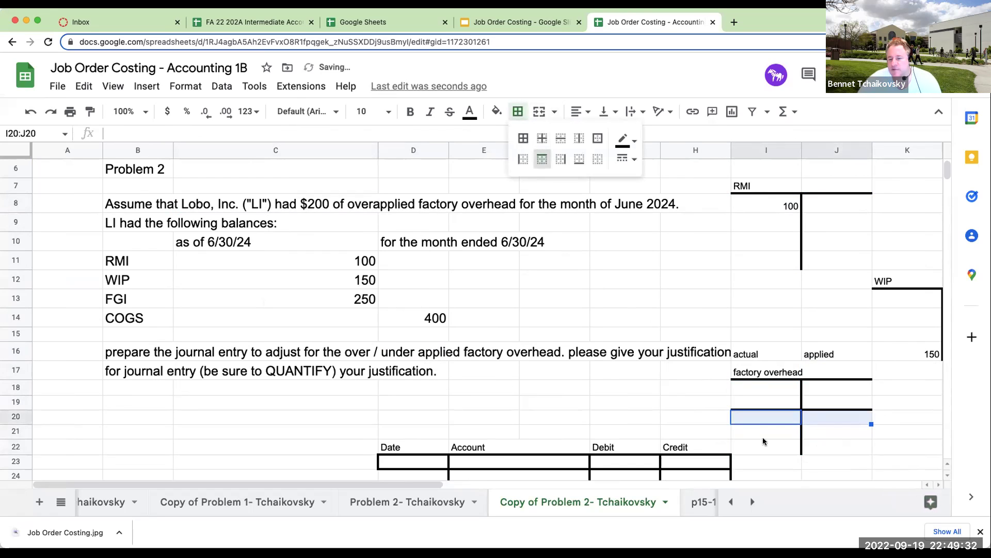
Enter a 200 balance on the applied side of the factory overhead account in J20
click(824, 430)
click(826, 416)
text(200)
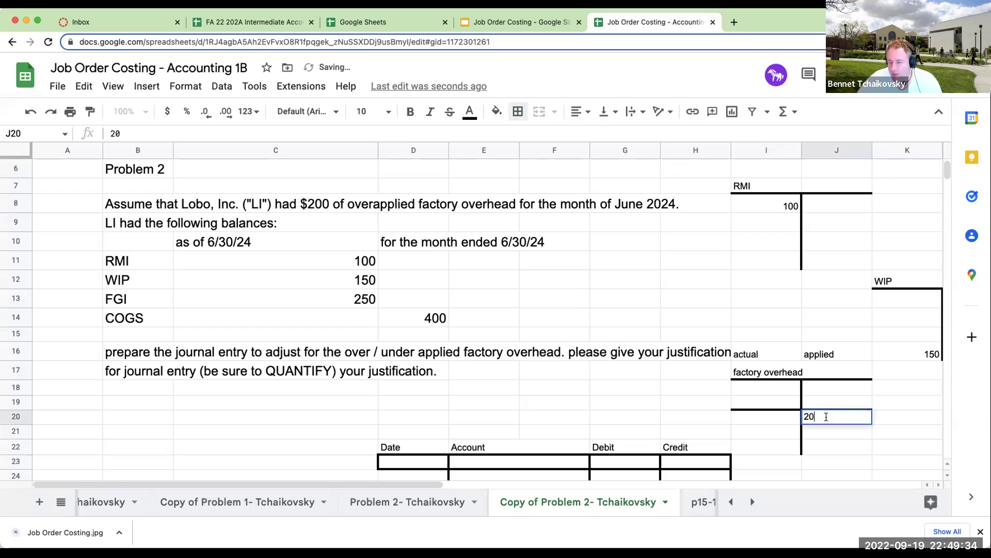
key(Return)
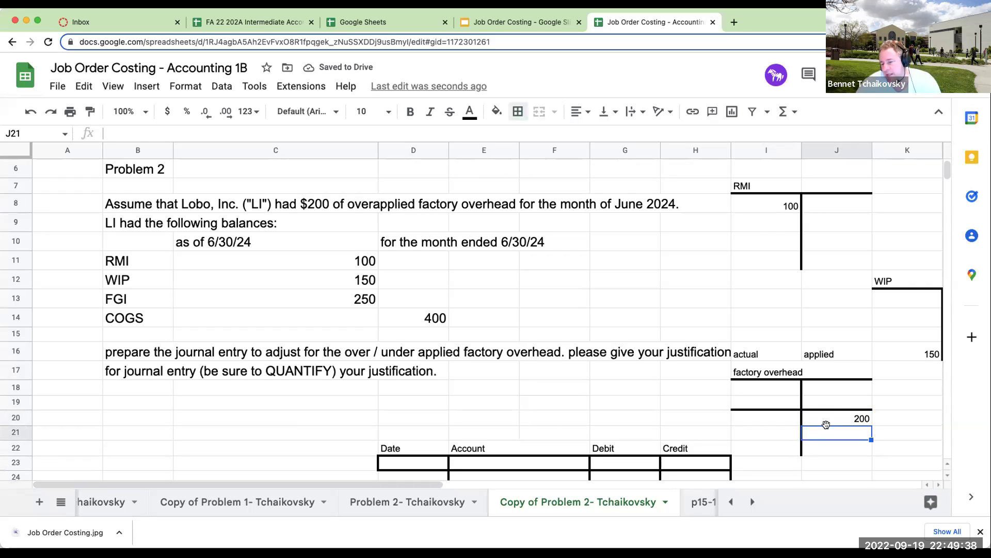
click(845, 416)
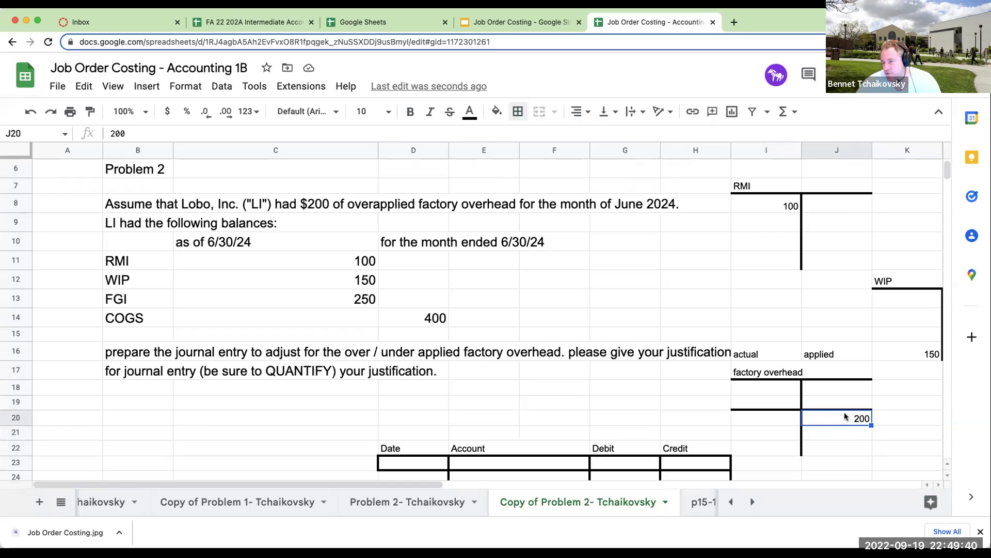
Add a top border across I22:J22 and enter an ending balance of 0 in J22
drag(755, 453, 826, 450)
click(518, 111)
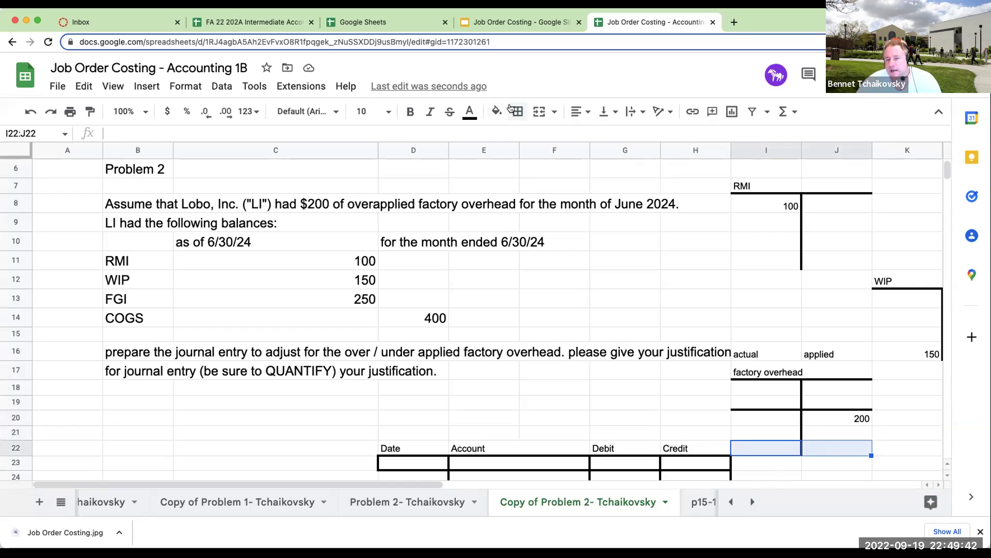
click(541, 159)
click(805, 449)
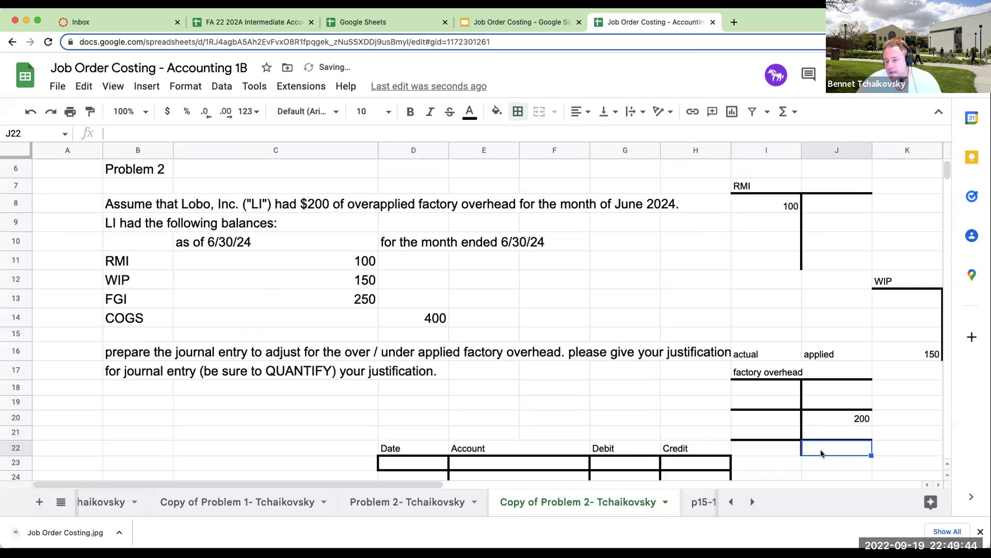
text(0)
key(Return)
Fill I21 bright green and enter the adjusting debit of 200 in the factory overhead account
key(Up)
key(Left)
key(Up)
key(Right)
key(Up)
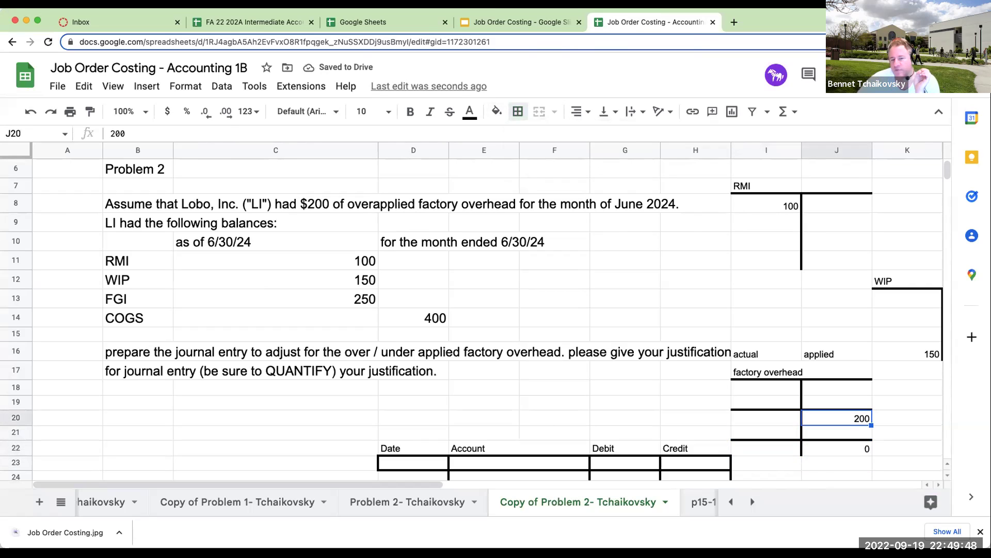
key(Left)
key(Right)
key(Left)
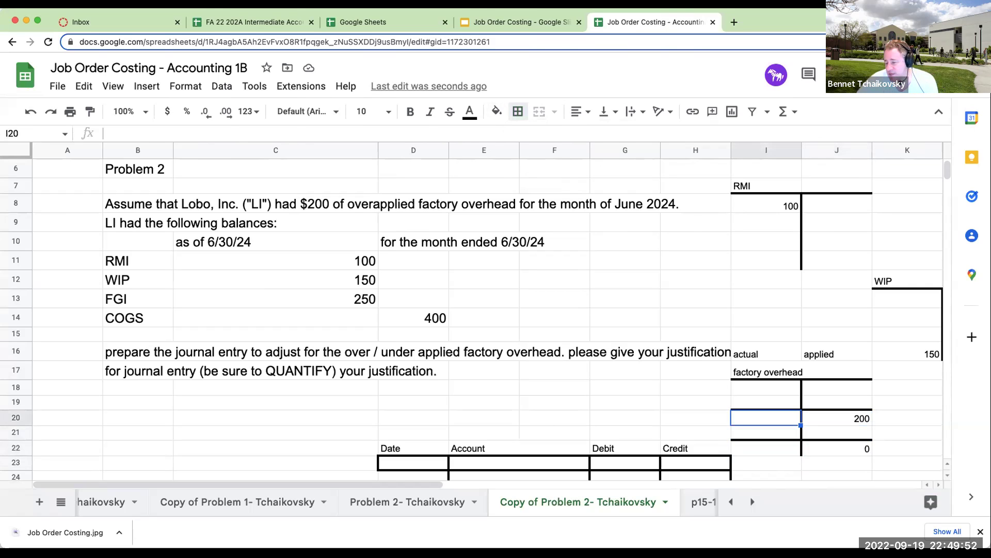
key(Down)
click(497, 111)
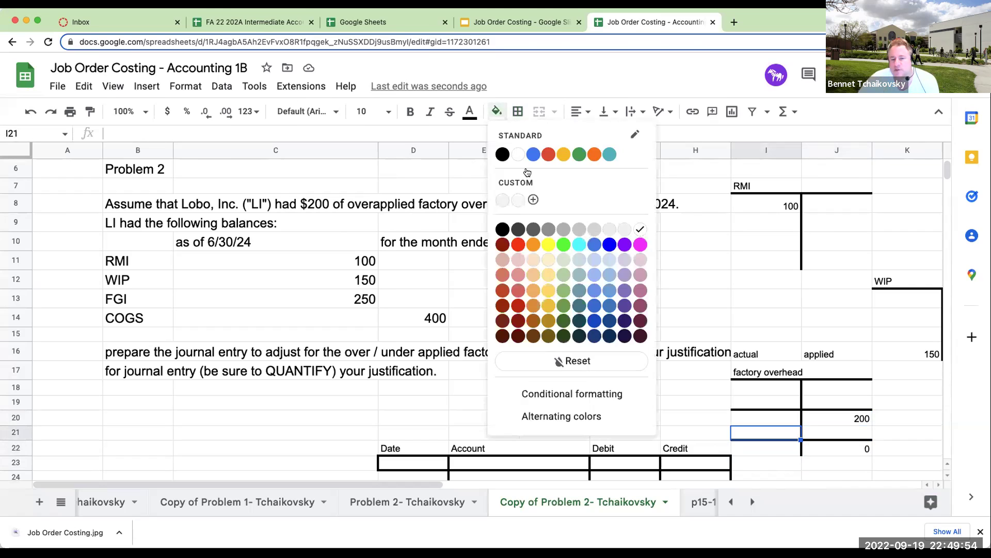
click(565, 241)
text(200)
key(Tab)
Examine the COGS adjustment on the Copy of Problem 1 sheet, and return to the Copy of Problem 2 sheet
scroll(791, 432, right, 1)
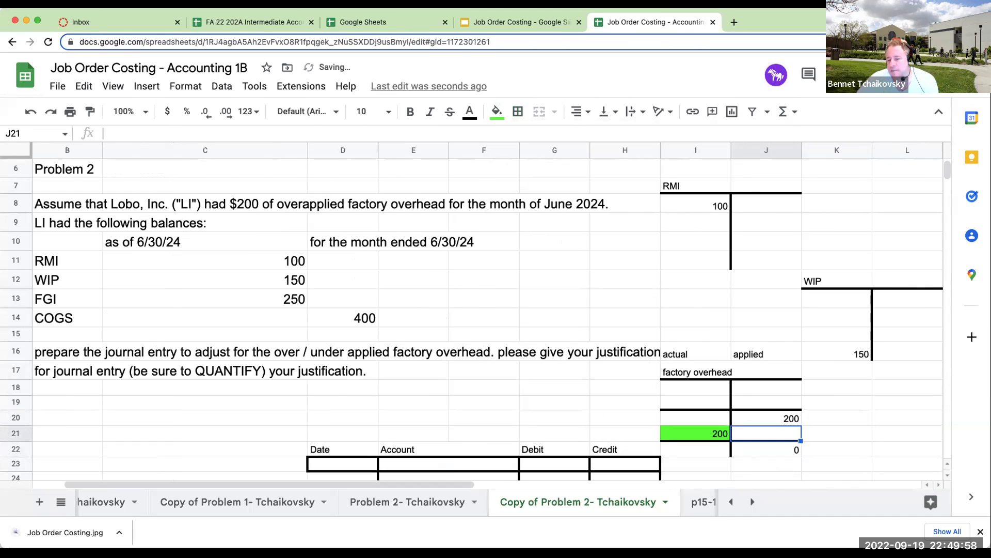
key(Right)
key(Right)
key(Right)
key(Right)
key(Right)
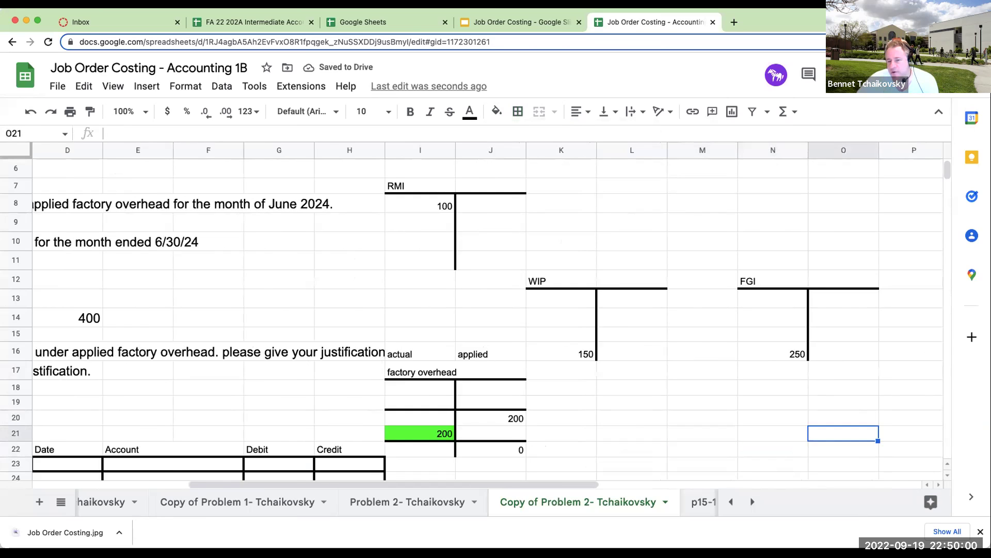
key(Right)
key(Right)
key(Right)
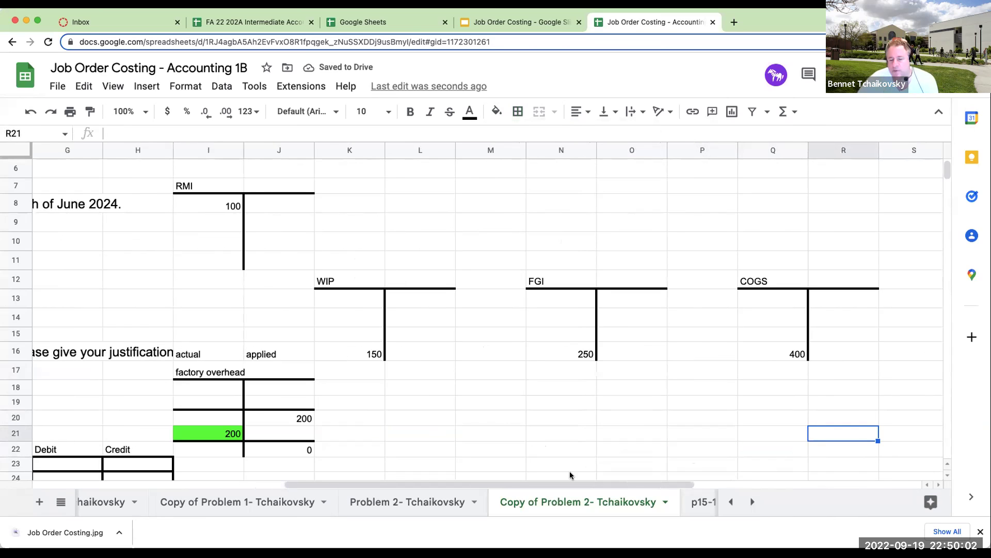
click(296, 504)
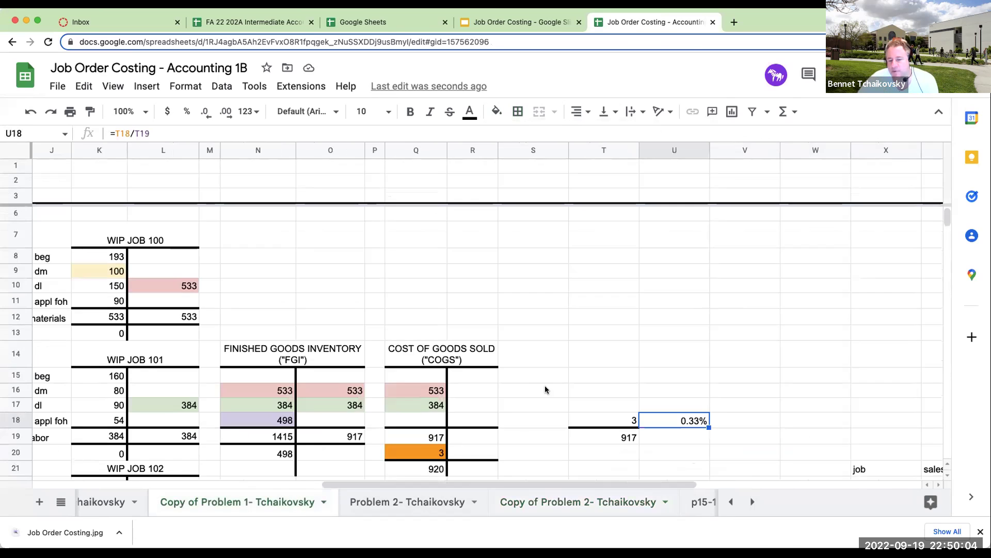
scroll(529, 395, down, 1)
click(432, 406)
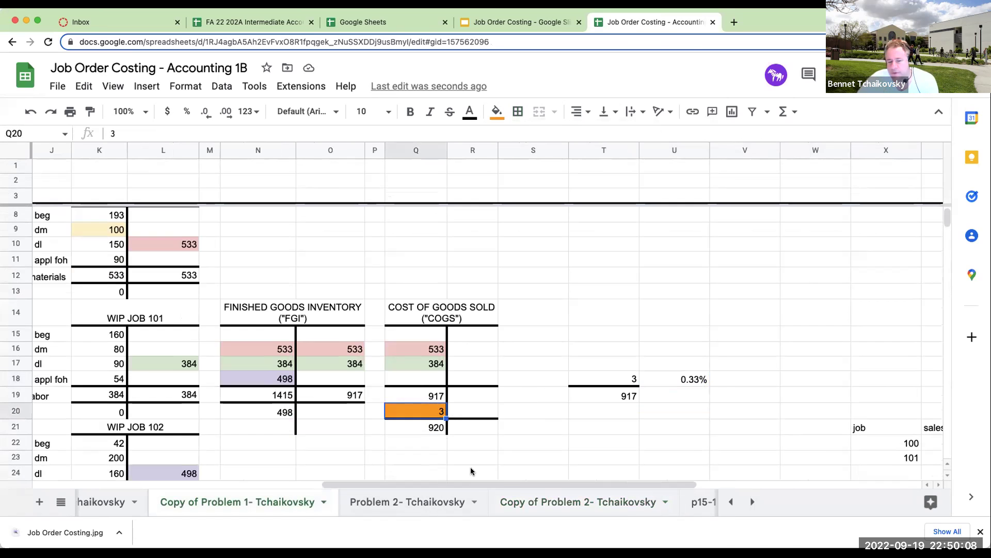
click(553, 509)
Extend the vertical line of the COGS T-account down through row 20 by copying the formatting of Q14
click(862, 370)
key(Up)
click(844, 333)
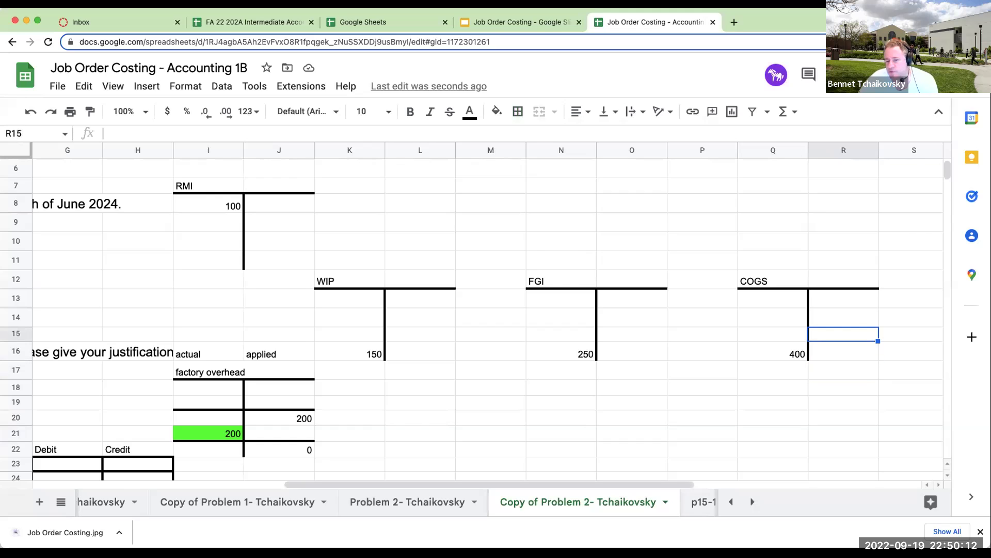
click(792, 324)
key(ctrl+c)
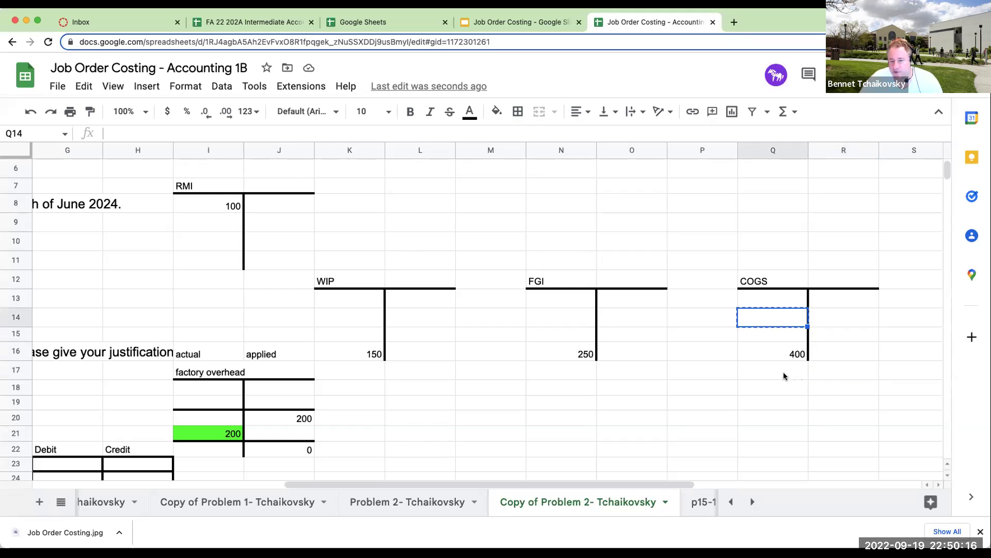
drag(784, 376, 780, 420)
key(ctrl+v)
Credit the COGS account in R17 with a reference to the factory overhead adjustment in I21
click(842, 378)
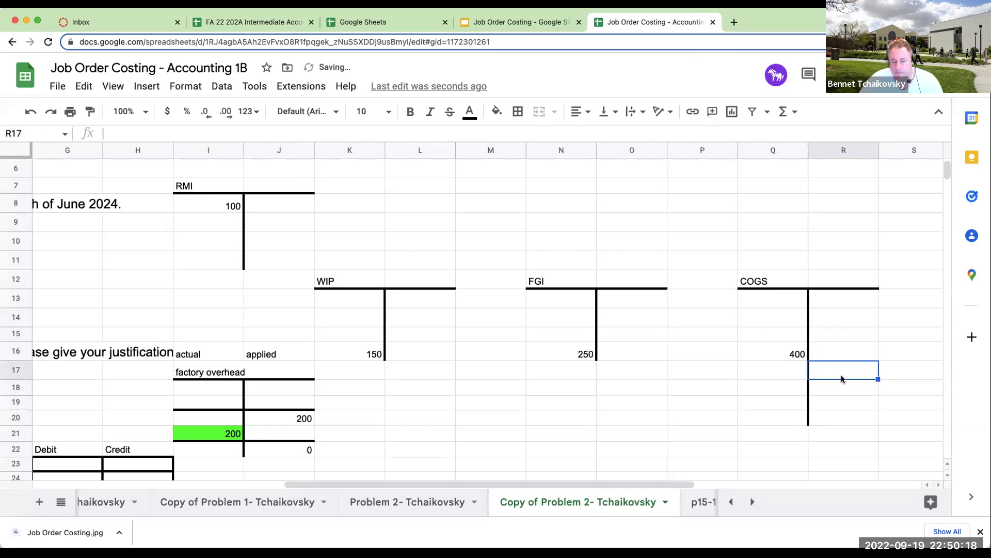
text(+)
key(Left)
key(Left)
key(Left)
key(Left)
key(Left)
key(Left)
key(Left)
key(Left)
key(Down)
key(Down)
key(Down)
key(Left)
key(Down)
key(Return)
key(Up)
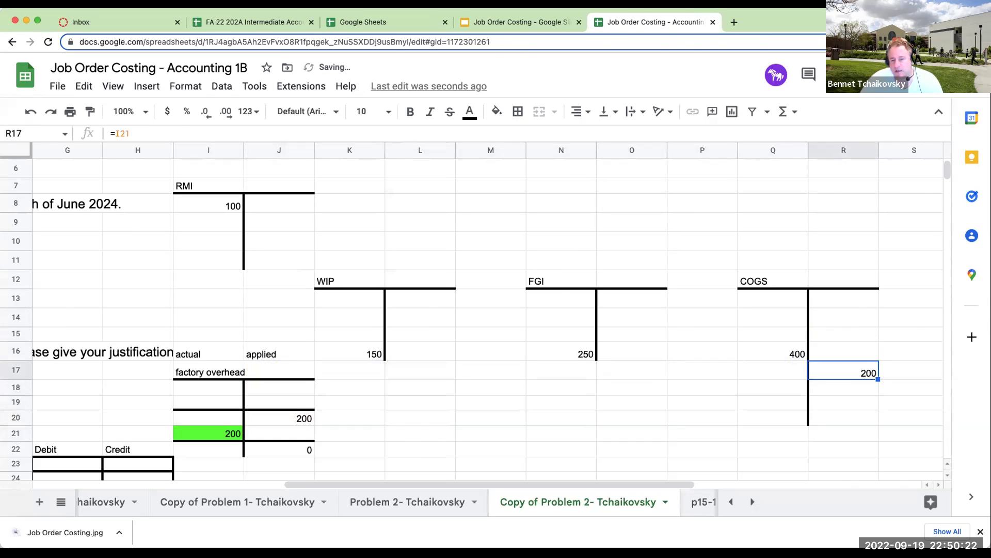
Fill the COGS credit in R17 bright green to match the factory overhead adjustment
click(497, 111)
click(563, 251)
click(896, 338)
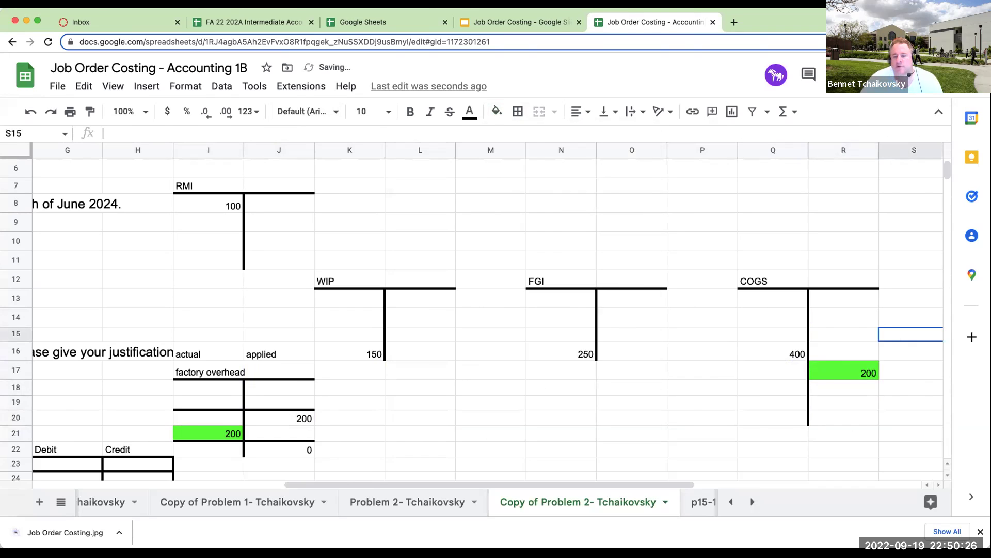
Label T12 "overapplied foh" beside the COGS account to start the justification calculation
key(Right)
key(Right)
key(Left)
key(Up)
key(Up)
key(Up)
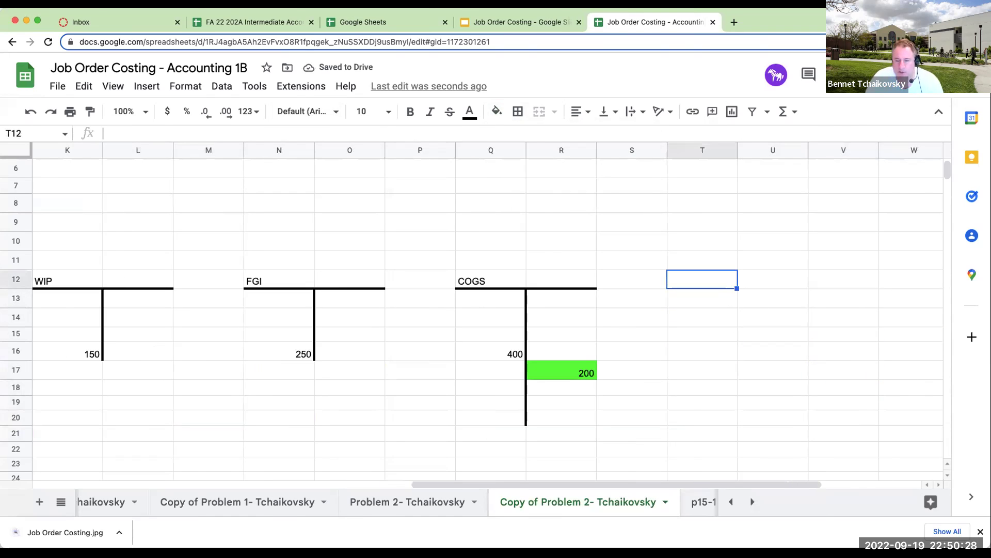
text(overap)
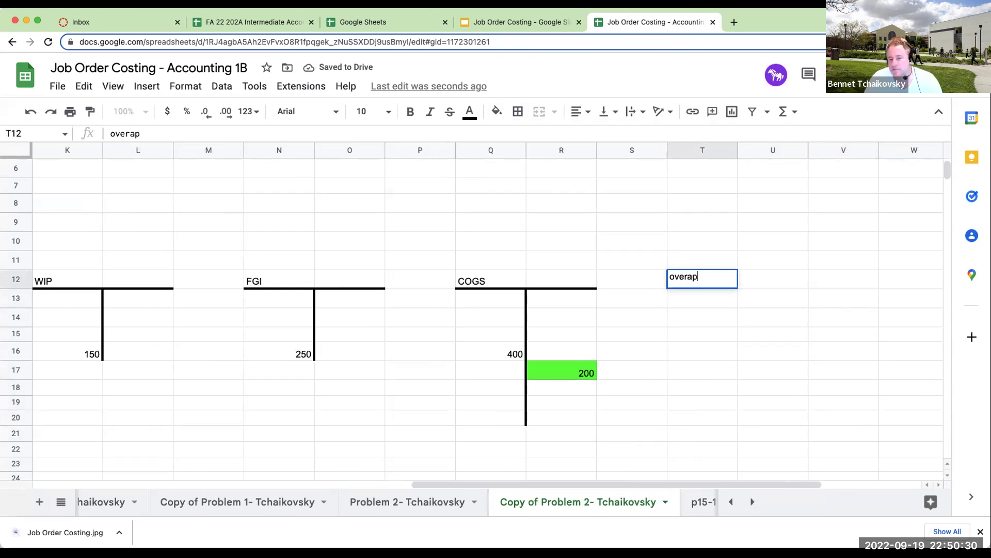
text(plied foh)
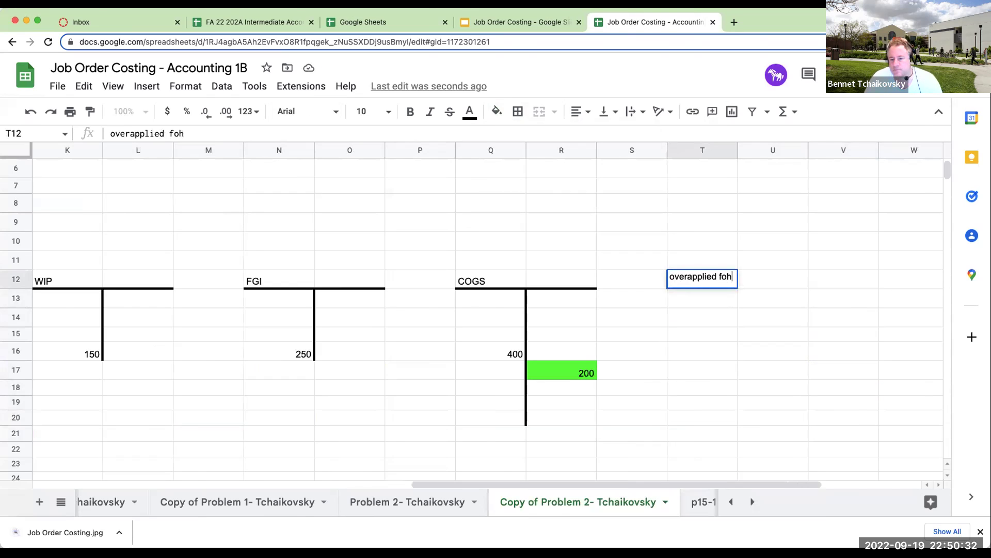
key(Tab)
Link U12 to the COGS adjustment amount in R17
text(+)
key(Left)
key(Left)
key(Down)
key(Down)
key(Down)
key(Down)
key(Down)
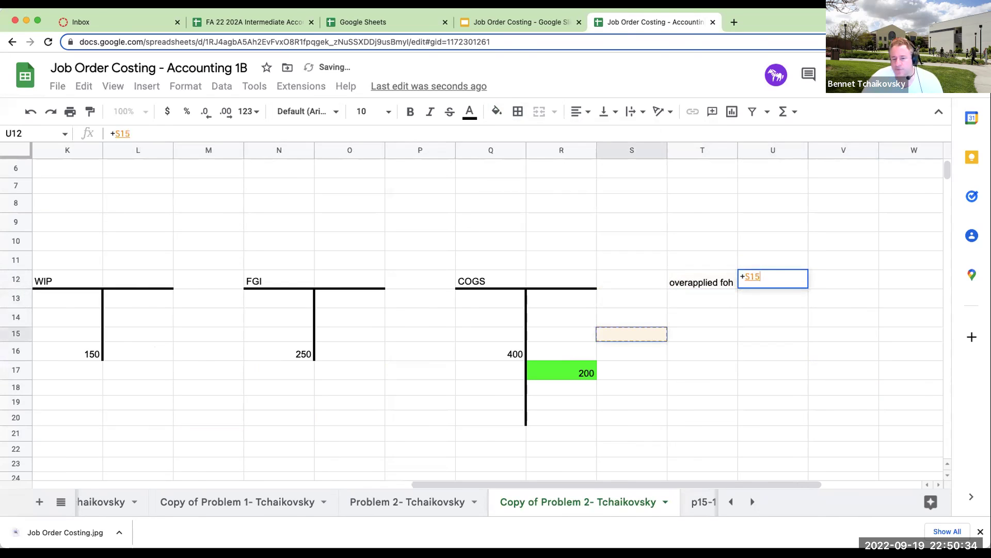
key(Left)
key(Return)
Label T13 "total COGS" and enter 400 in U13
text(tto)
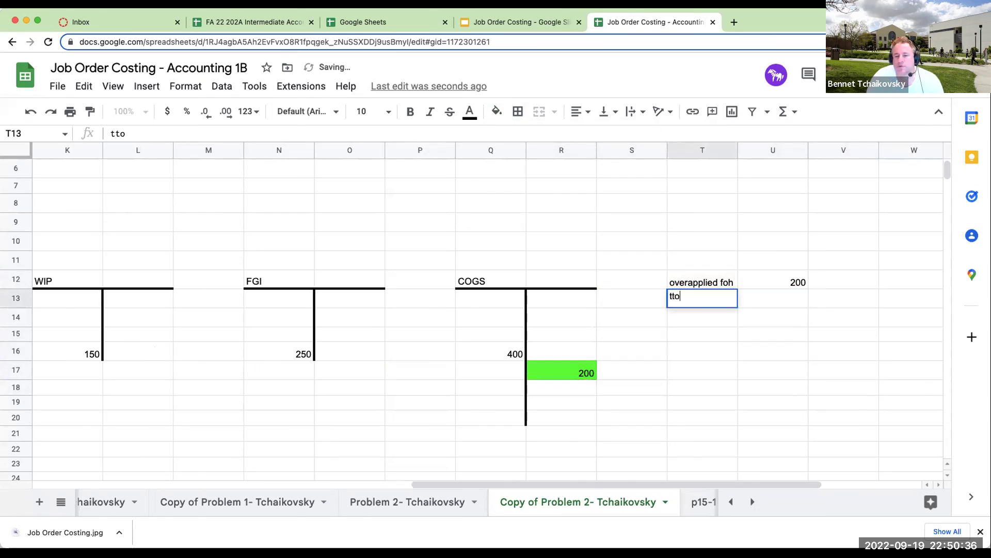
text(al)
key(BackSpace)
key(BackSpace)
key(BackSpace)
text(otal COGS)
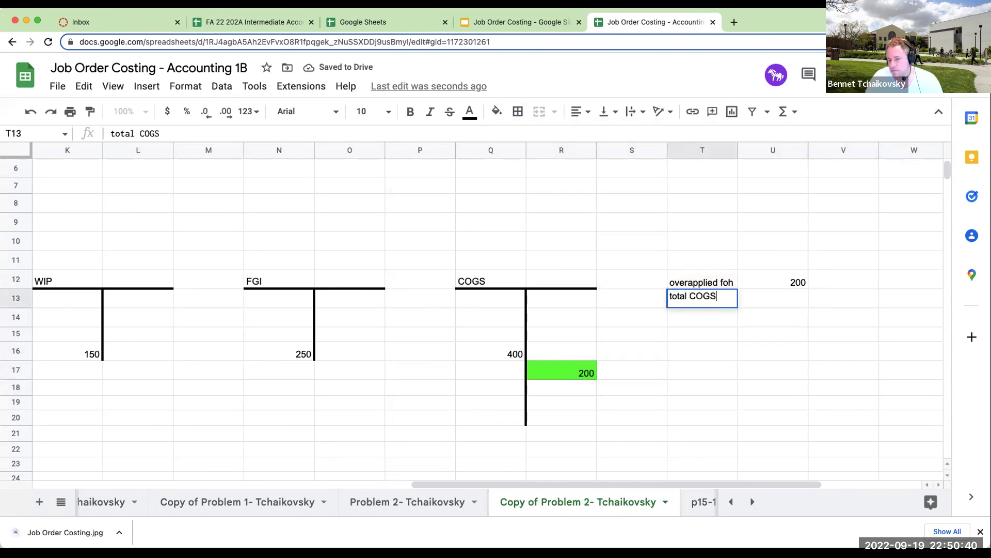
key(Return)
click(773, 298)
text(400)
key(Return)
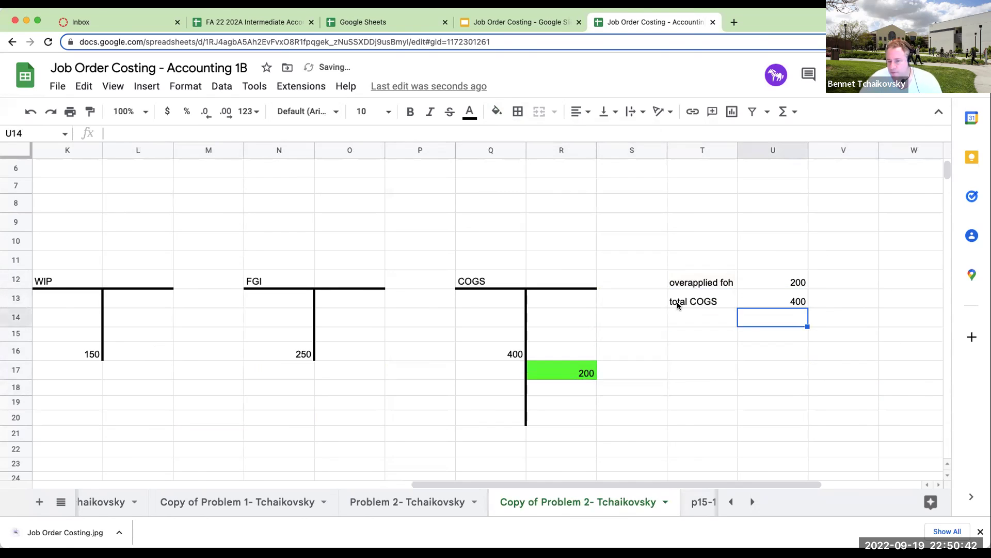
Add a top border across T13:U13 as the fraction line under the overapplied overhead
drag(679, 302, 765, 300)
click(518, 111)
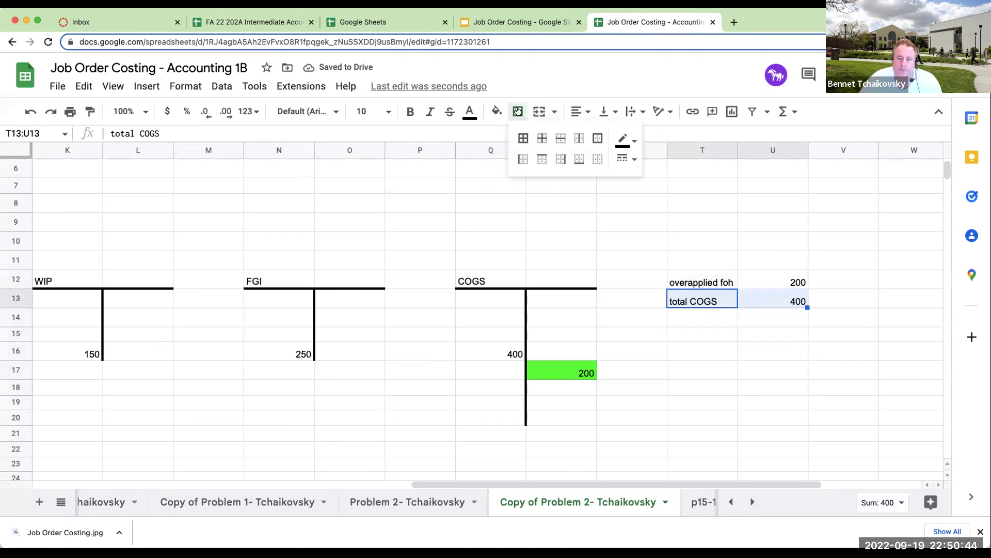
click(542, 159)
click(859, 292)
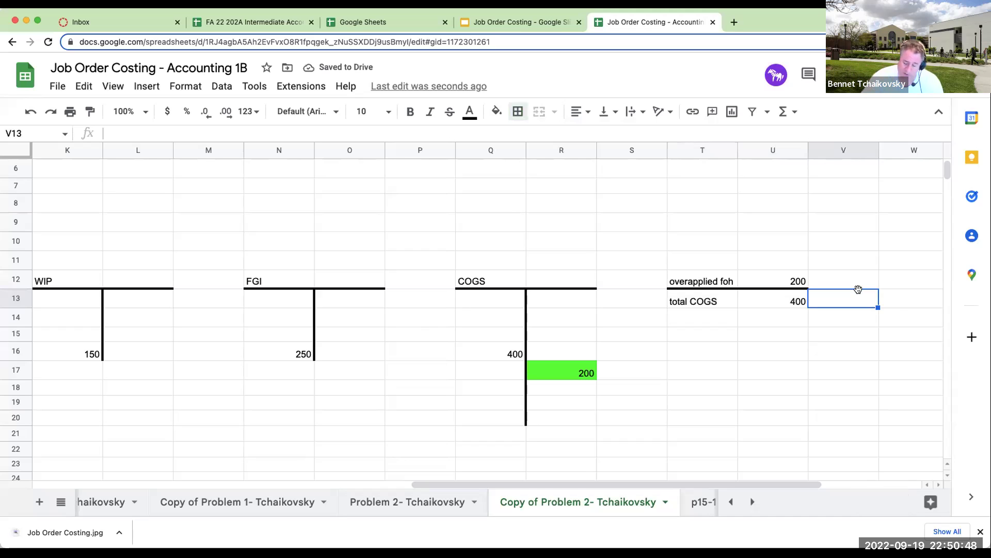
Calculate overapplied overhead as a share of COGS in V12 with =U12/U13 and format it as a percentage
click(858, 286)
text(=U12/U13)
key(Return)
key(Up)
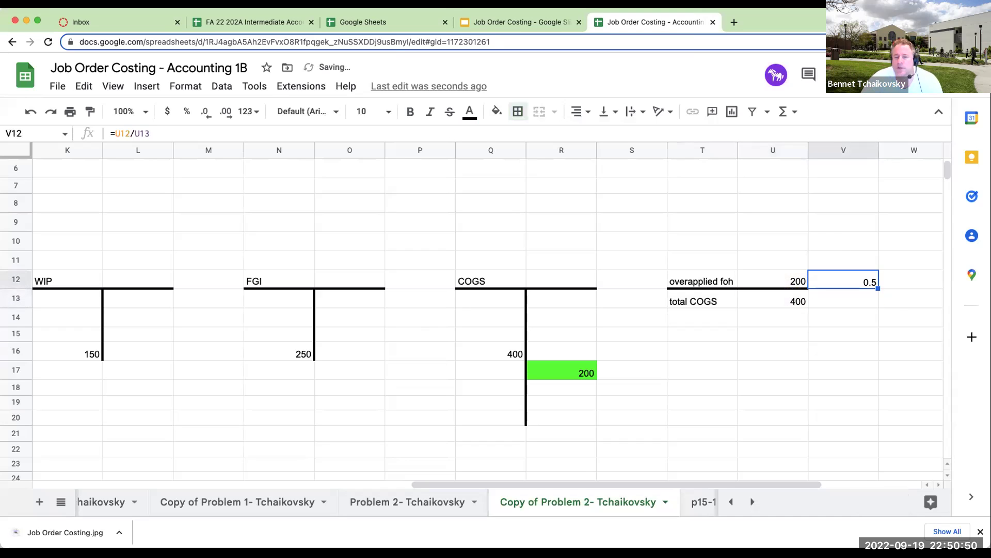
click(186, 111)
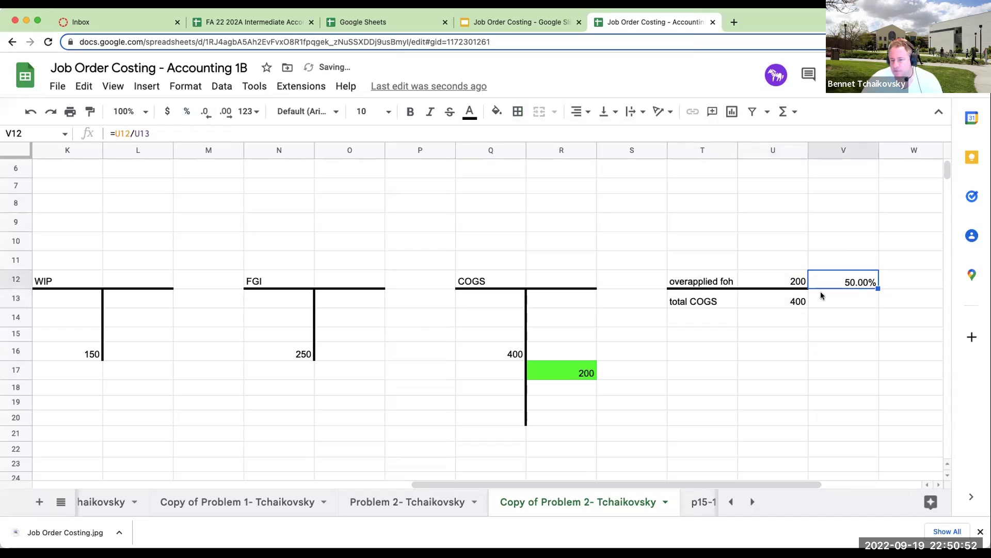
click(814, 316)
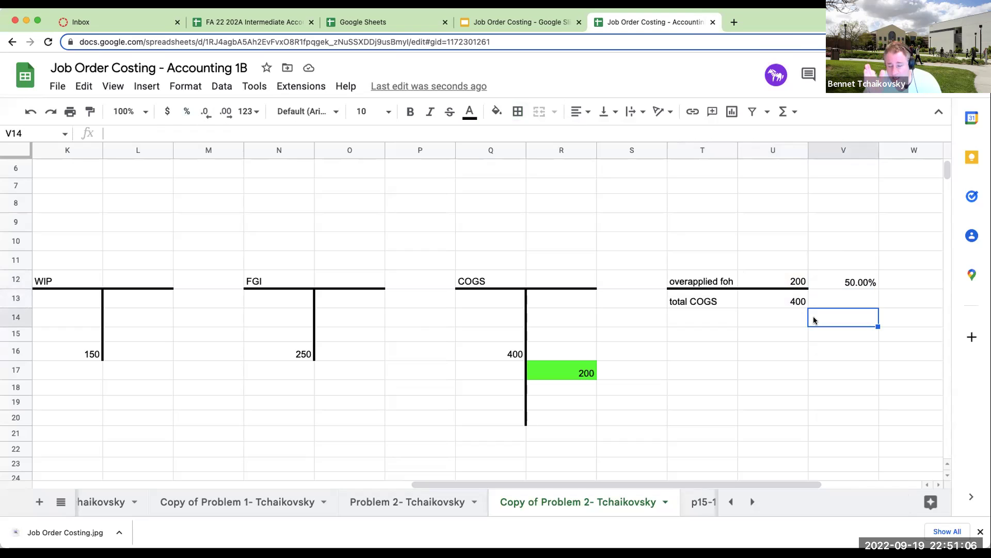
Review the overhead journal entry requirement and its materiality assumption on the Copy of Problem 1 sheet, and return to Copy of Problem 2
click(268, 503)
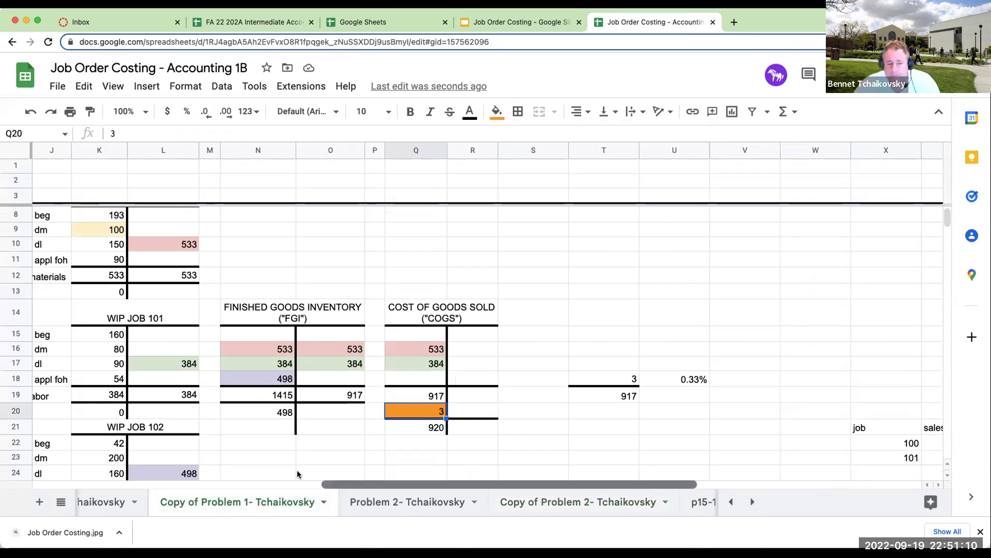
scroll(463, 485, left, 8)
scroll(413, 485, down, 5)
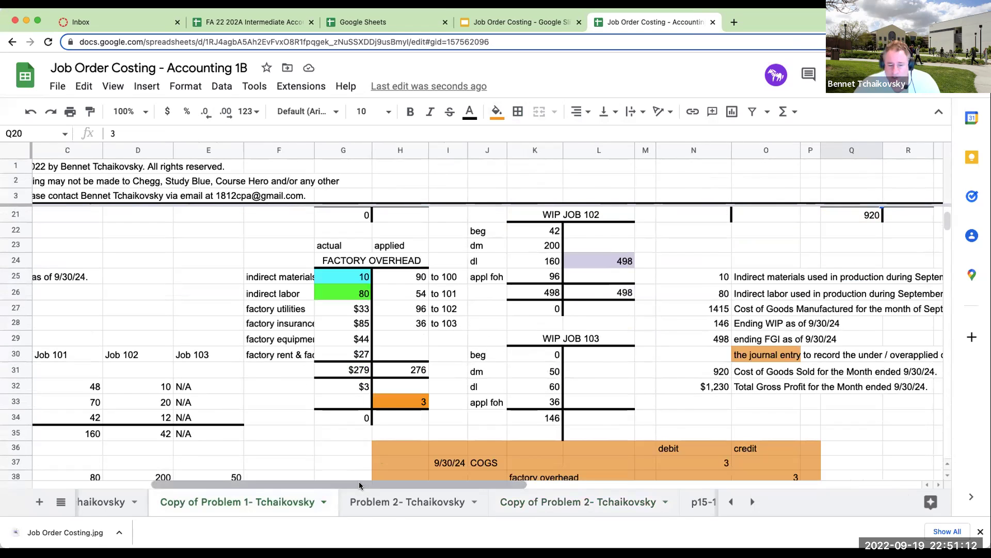
scroll(248, 472, left, 2)
scroll(590, 377, right, 4)
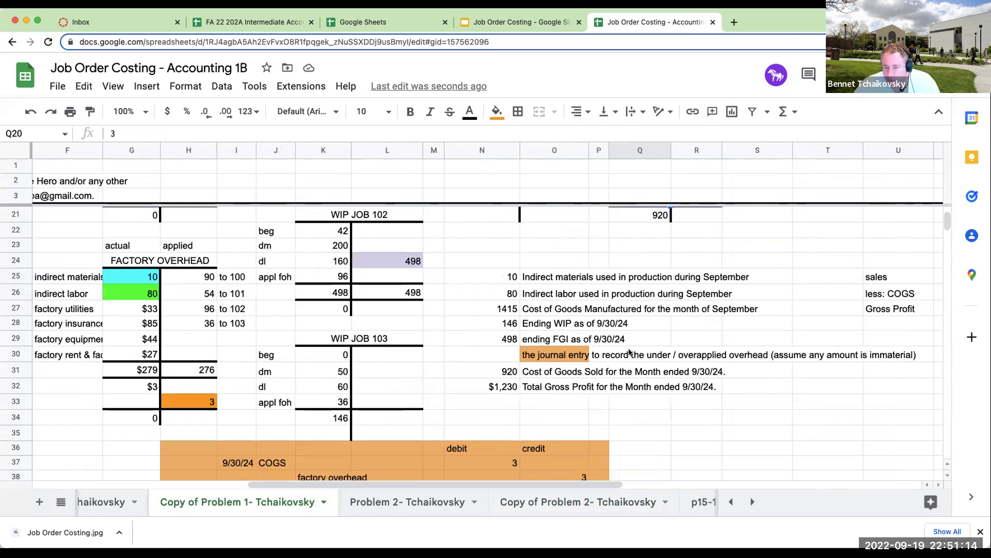
click(849, 356)
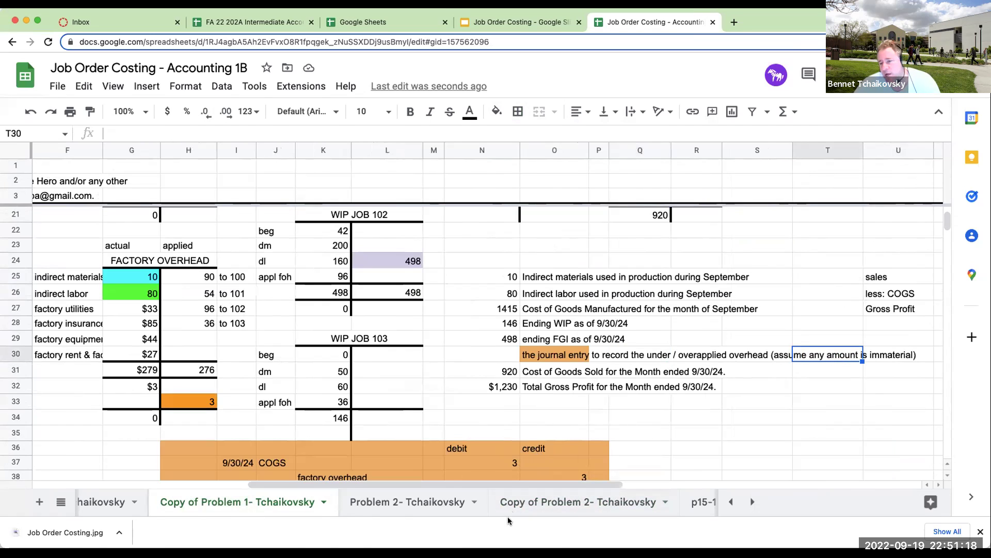
click(514, 502)
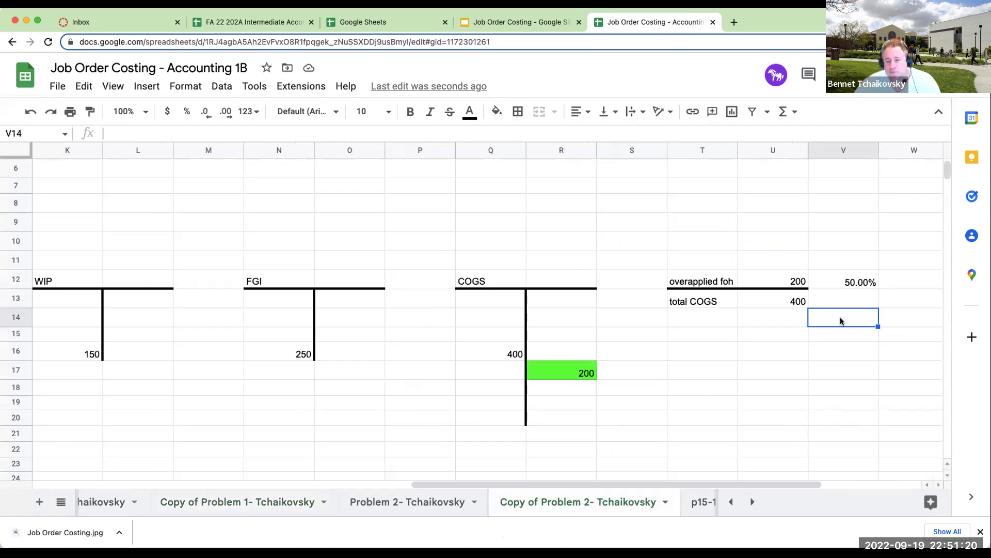
Review the overapplied overhead percentage of COGS and the matching 200 adjustments in the COGS and factory overhead T-accounts
click(872, 281)
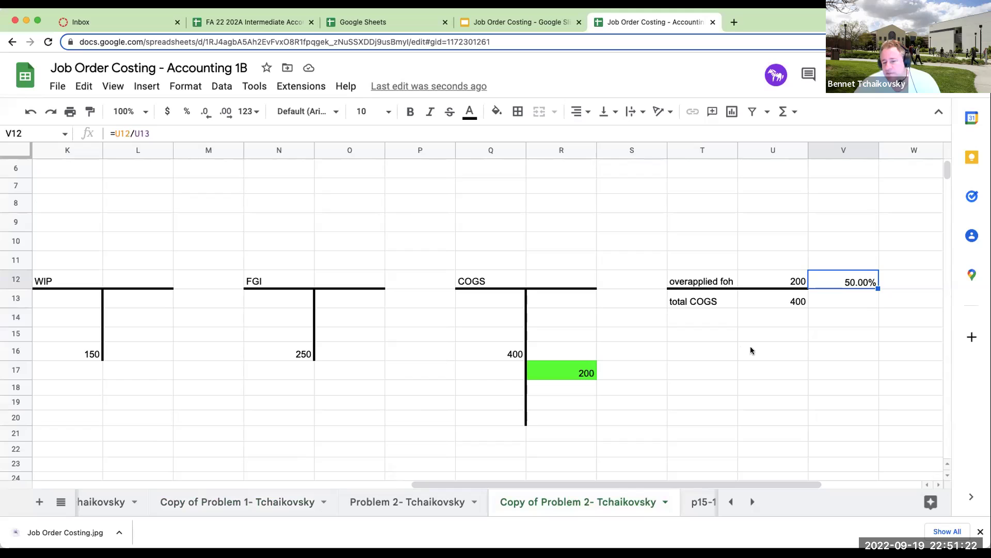
click(722, 350)
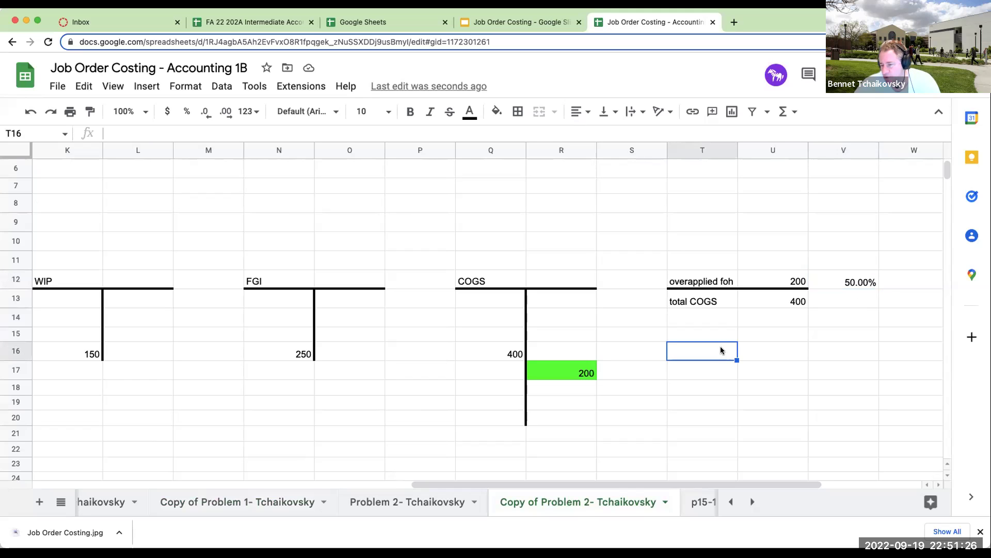
click(497, 397)
click(528, 375)
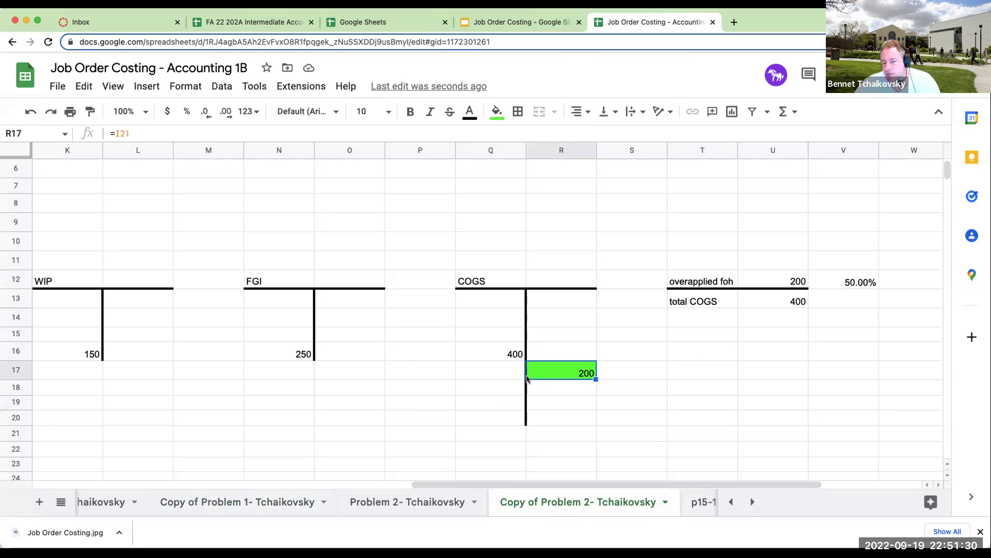
drag(481, 485, 417, 483)
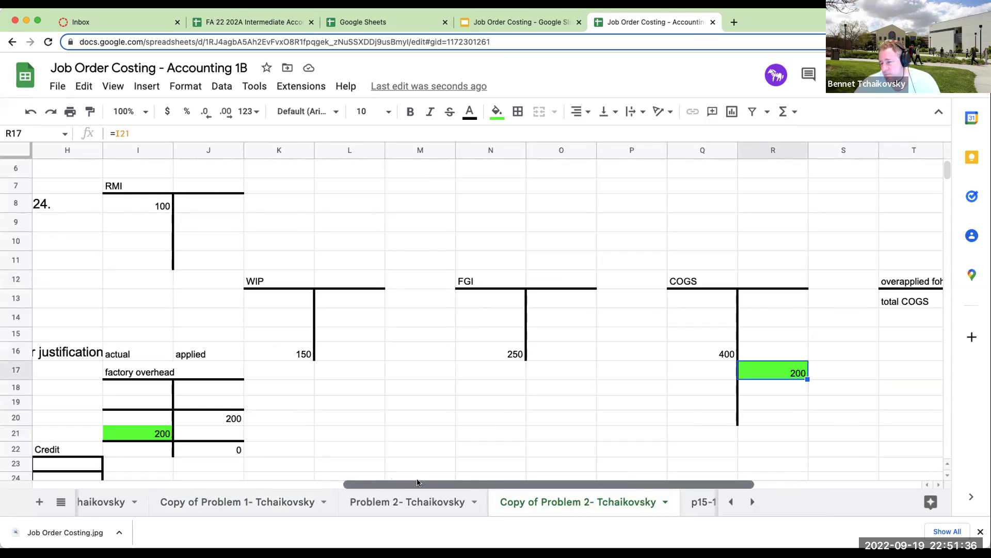
drag(417, 482, 251, 485)
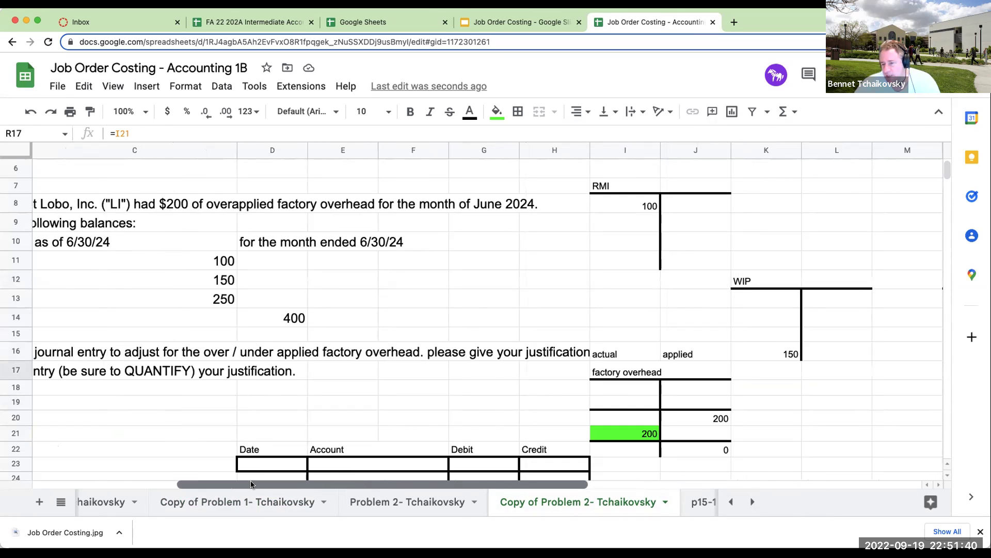
click(607, 429)
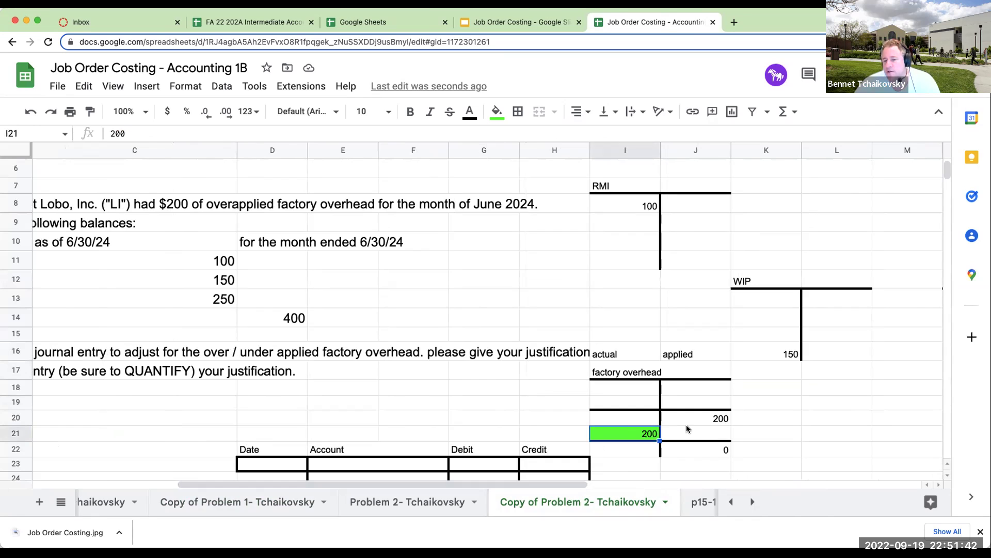
click(685, 429)
click(657, 433)
scroll(658, 492, right, 5)
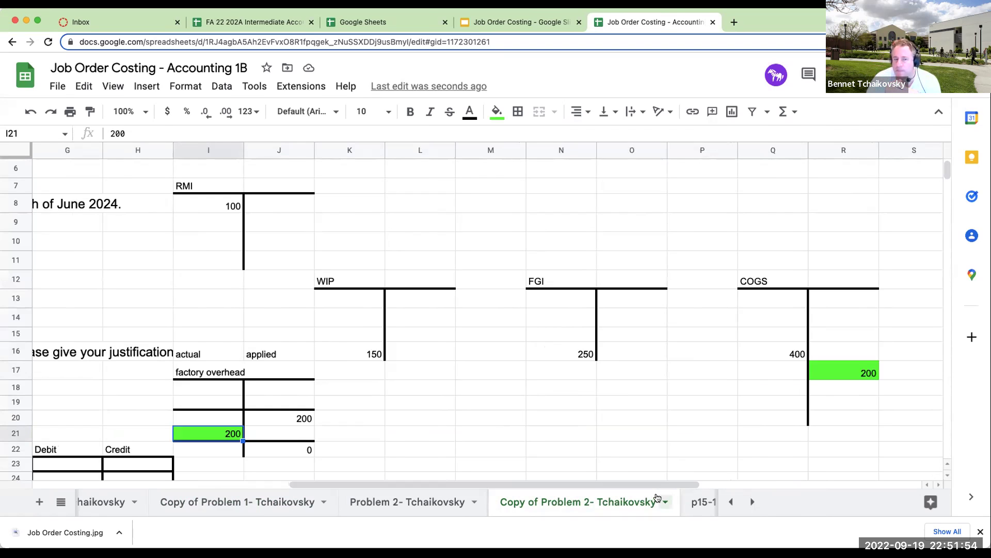
Compare the RMI, WIP, FGI and COGS T-accounts as candidates for receiving the overhead adjustment
drag(216, 187, 876, 341)
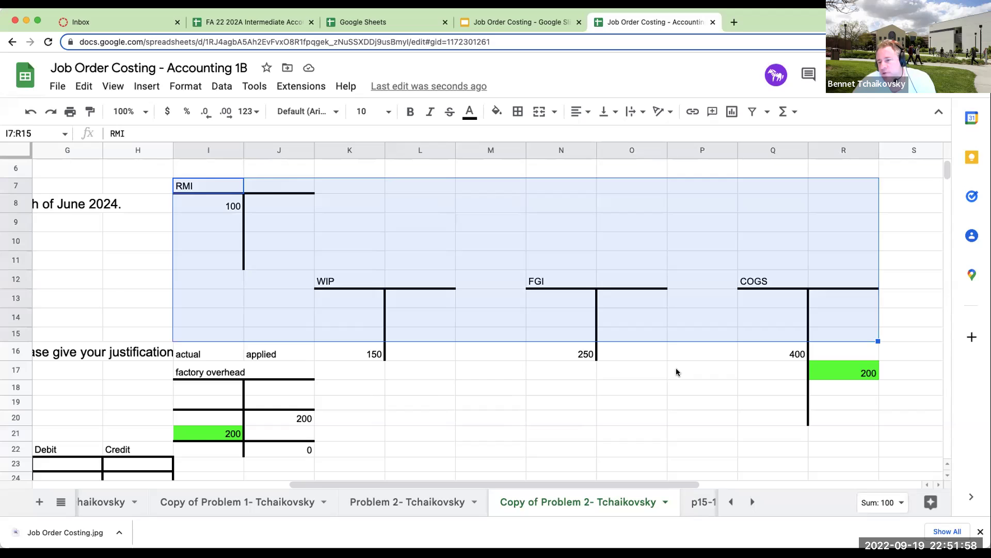
click(239, 186)
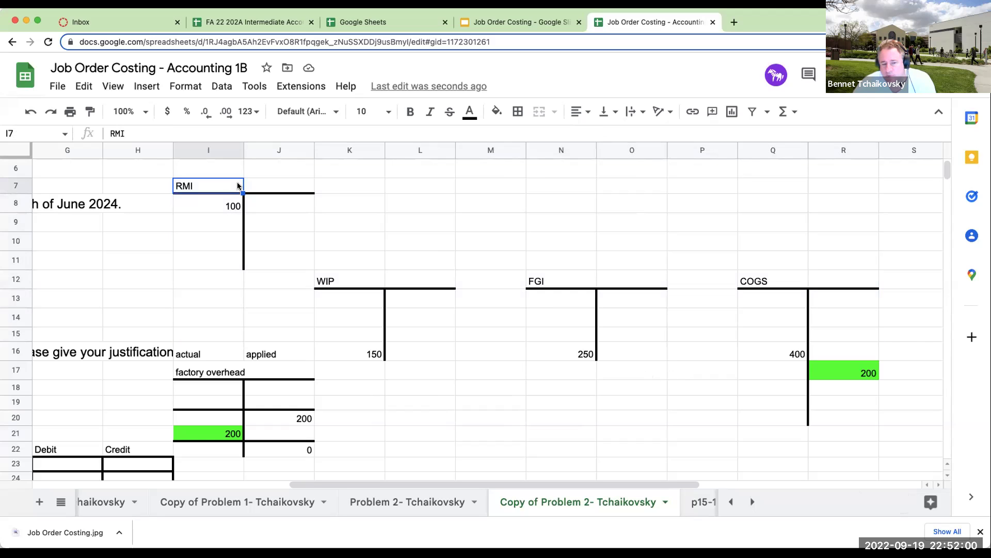
click(331, 279)
click(554, 282)
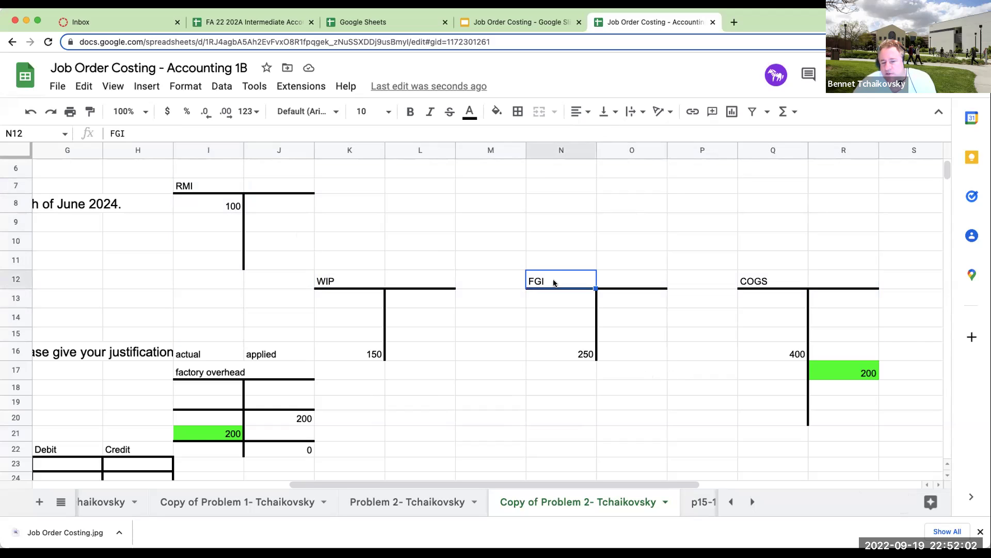
click(804, 285)
Examine the raw materials inventory and factory payroll T-accounts on the Copy of Problem 1 sheet for any applied overhead
click(242, 501)
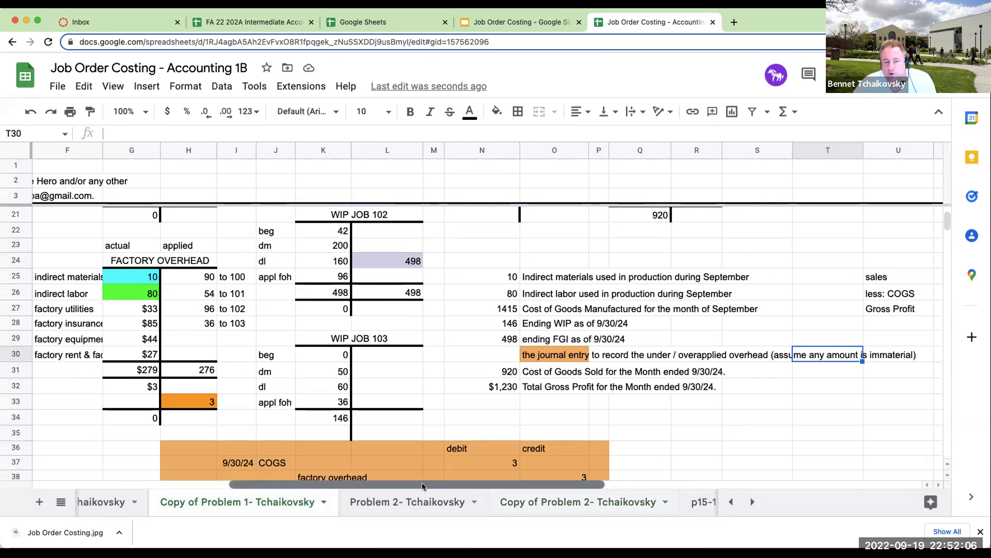
scroll(444, 472, left, 10)
scroll(499, 385, up, 6)
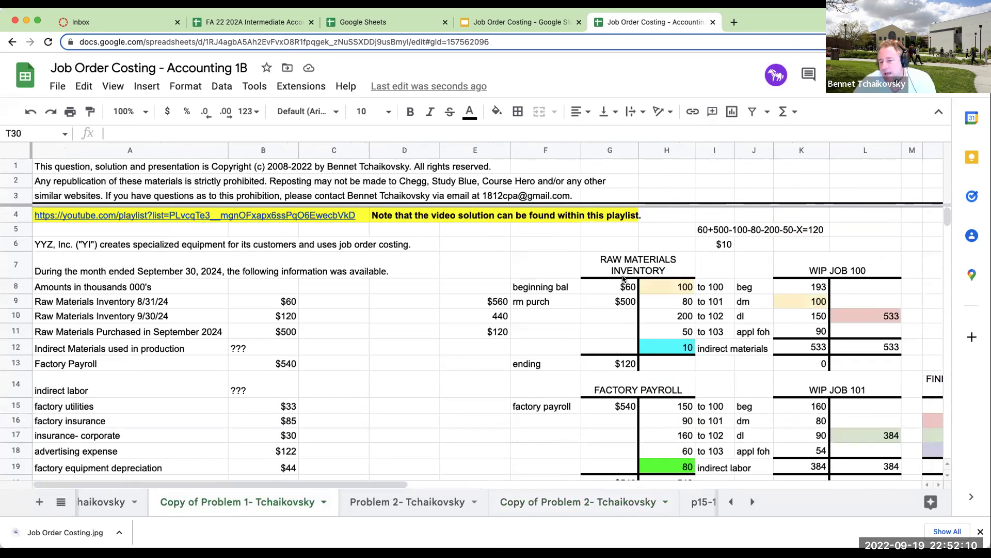
scroll(750, 329, down, 1)
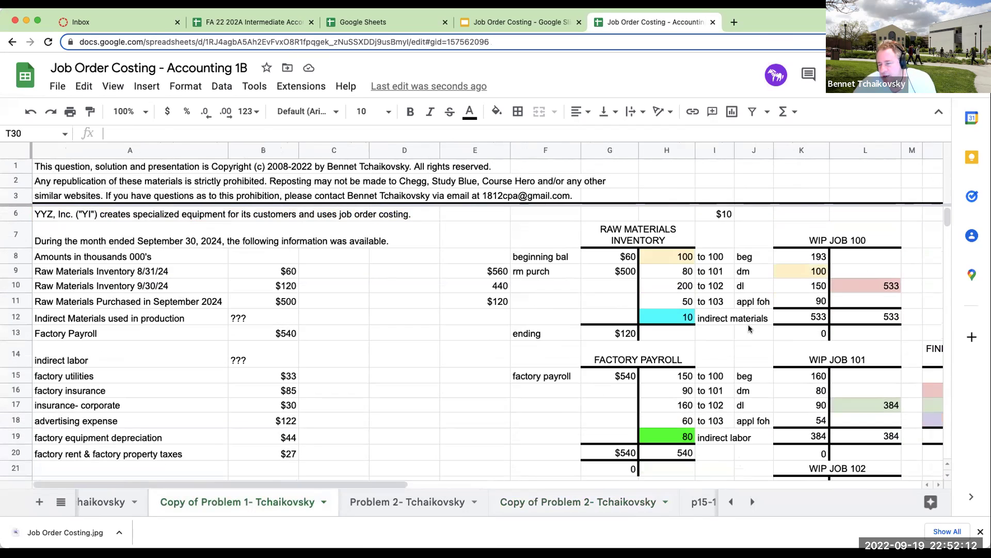
scroll(750, 330, down, 3)
scroll(750, 330, up, 3)
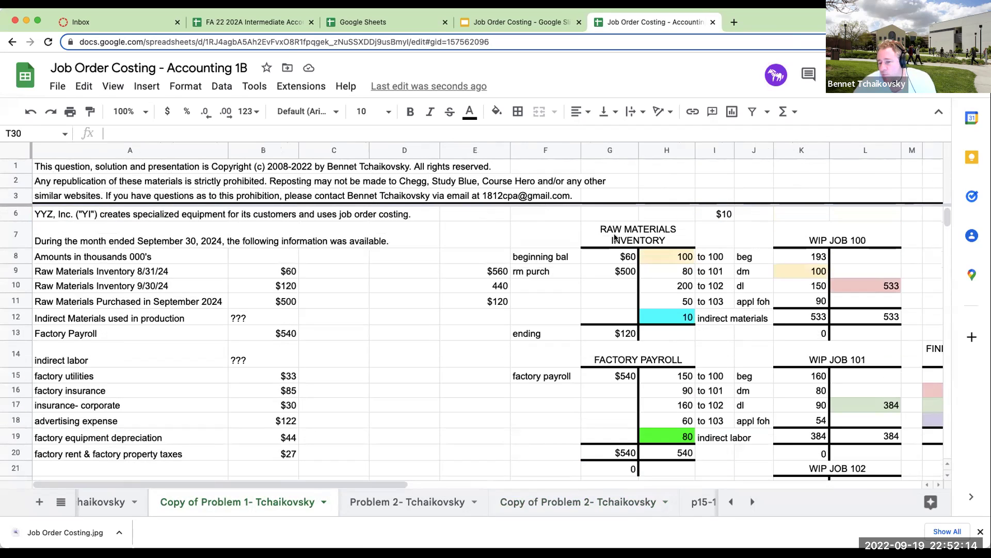
drag(578, 230, 671, 332)
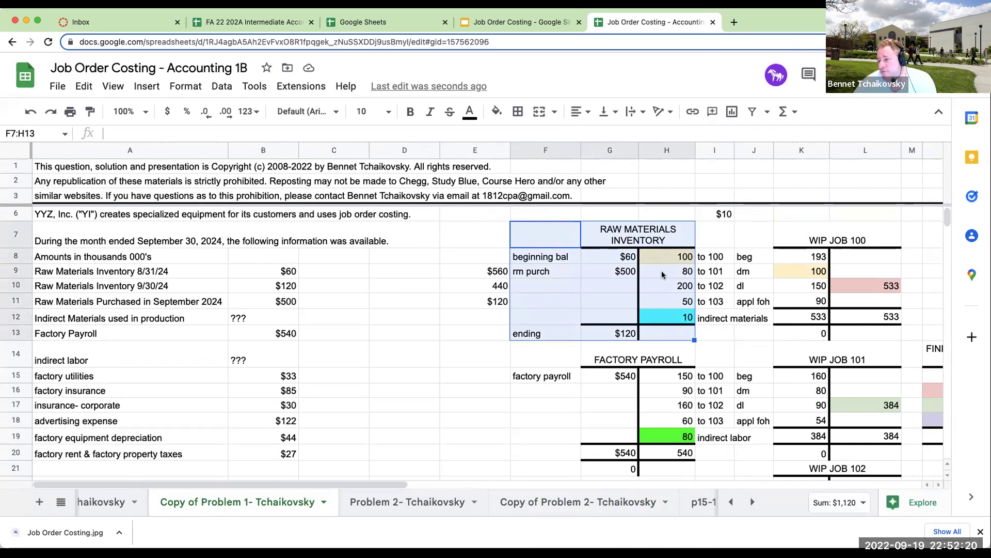
scroll(641, 349, down, 5)
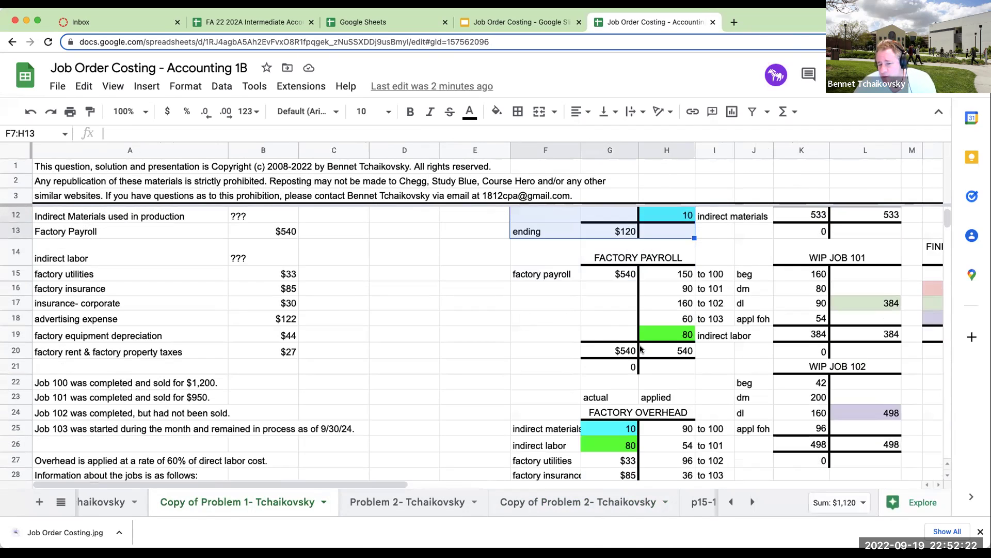
scroll(641, 349, up, 1)
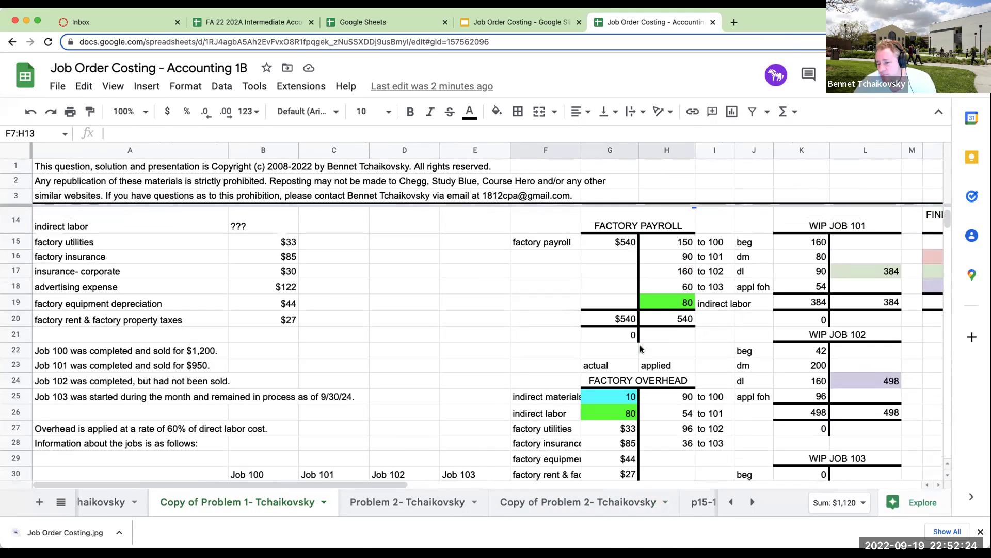
scroll(640, 349, up, 1)
scroll(640, 349, up, 2)
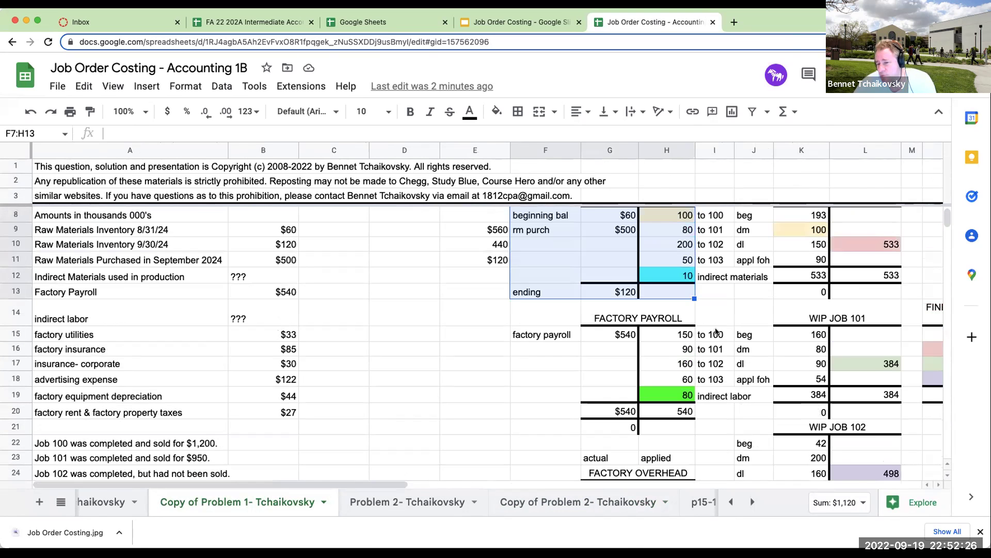
Trace the applied overhead from the factory overhead account through the WIP jobs into finished goods inventory and COGS
scroll(698, 383, down, 3)
click(668, 396)
click(795, 377)
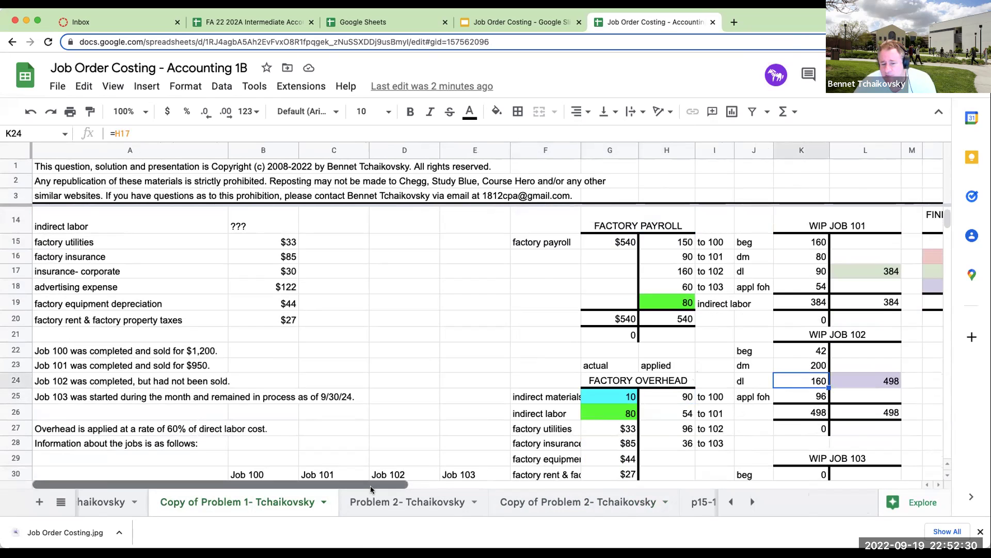
scroll(444, 477, right, 5)
click(386, 380)
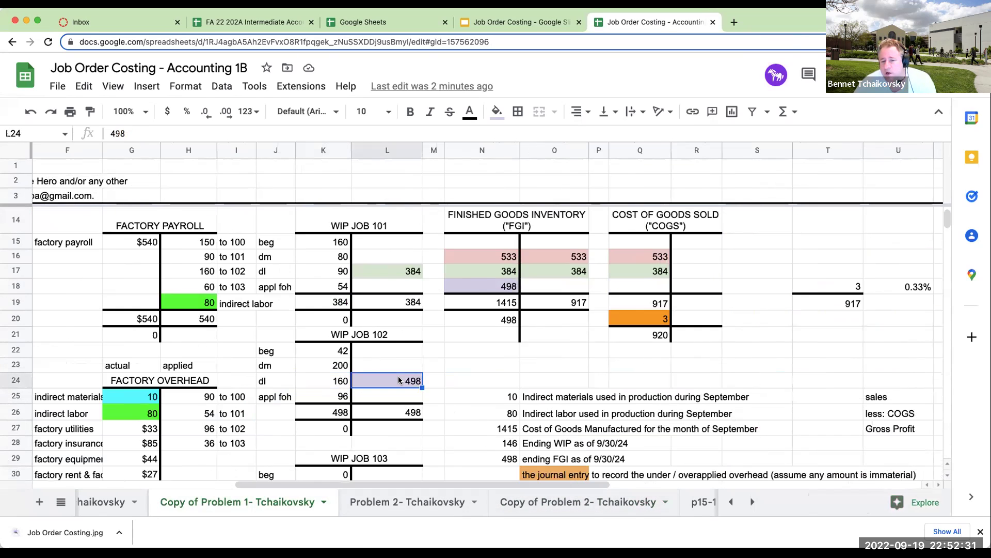
click(490, 274)
click(615, 276)
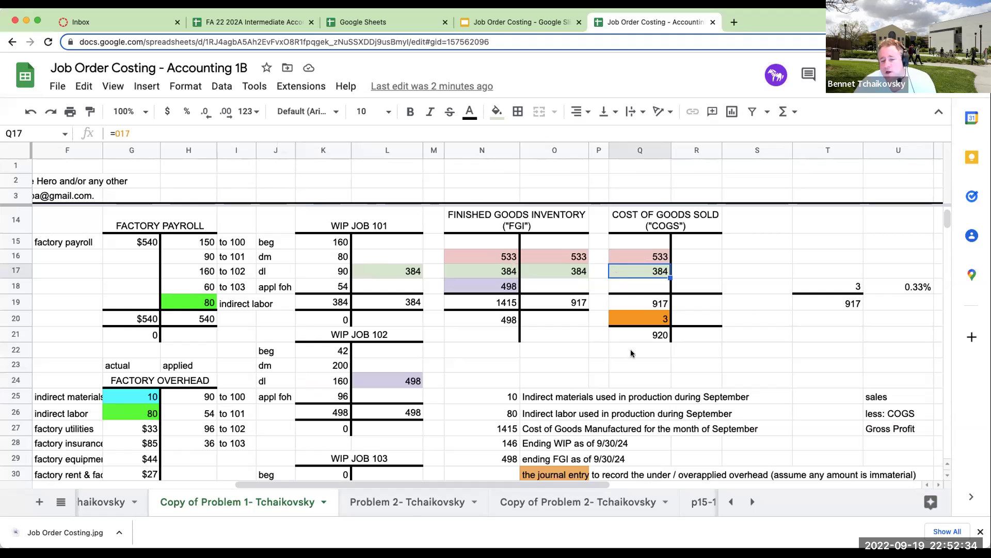
On the Copy of Problem 2 sheet, apply strikethrough to the RMI T-account in I7:J12
click(542, 501)
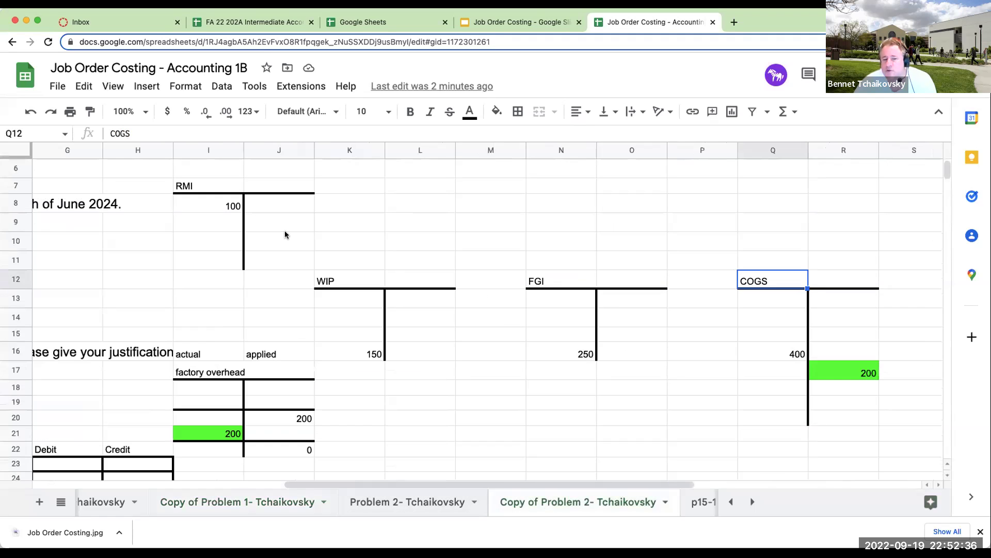
drag(209, 187, 274, 273)
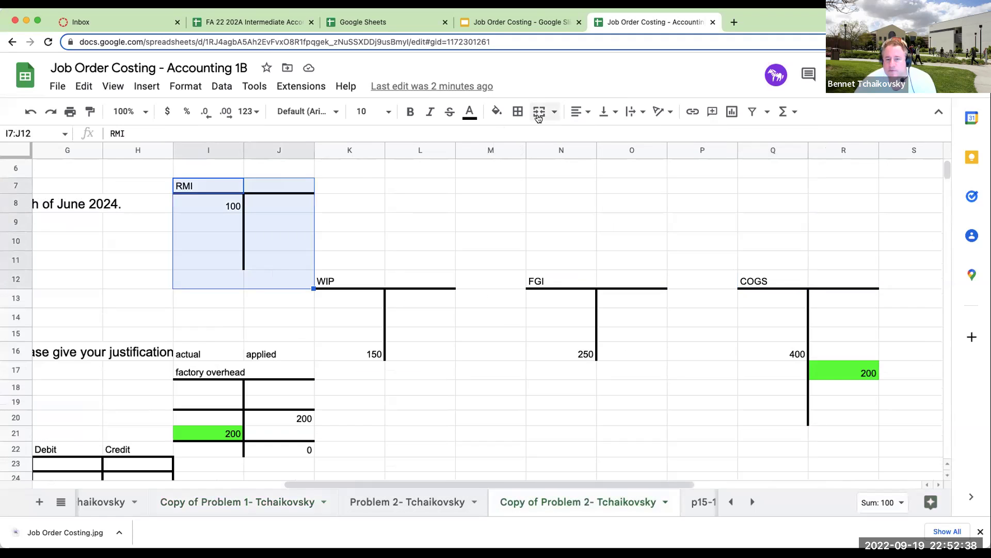
click(450, 112)
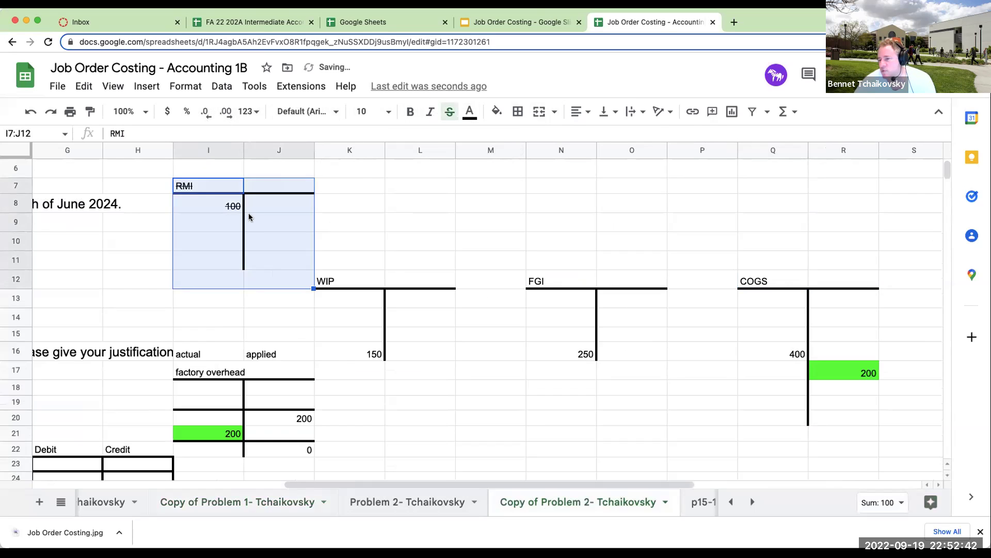
Enlarge the WIP, FGI and COGS T-accounts in K12:S23 to font size 18
drag(351, 282, 819, 283)
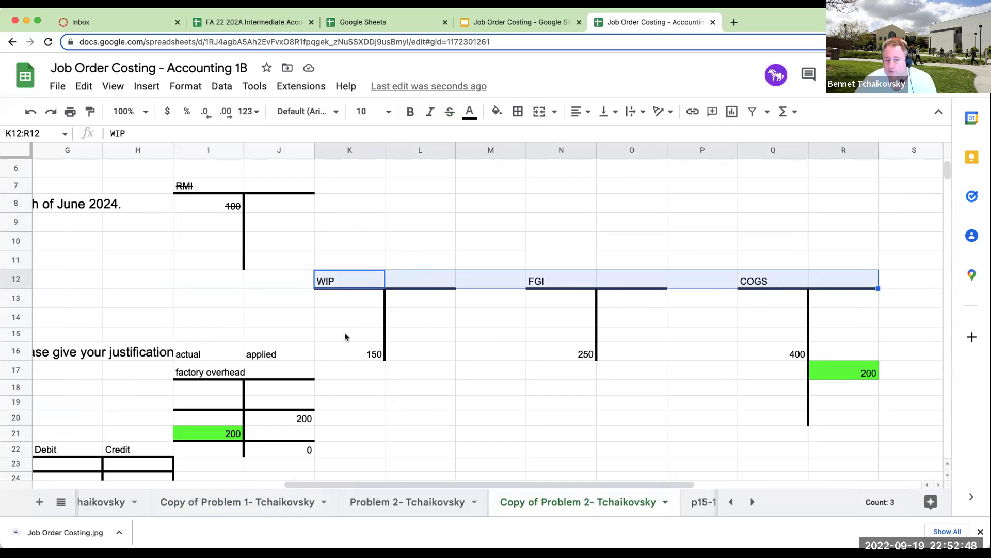
click(351, 318)
drag(350, 281, 903, 467)
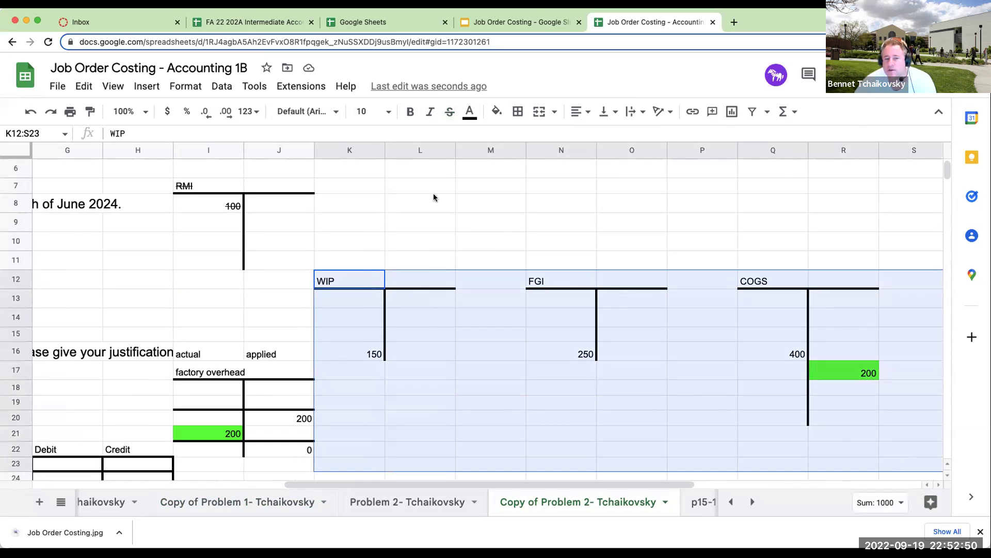
click(369, 114)
click(370, 312)
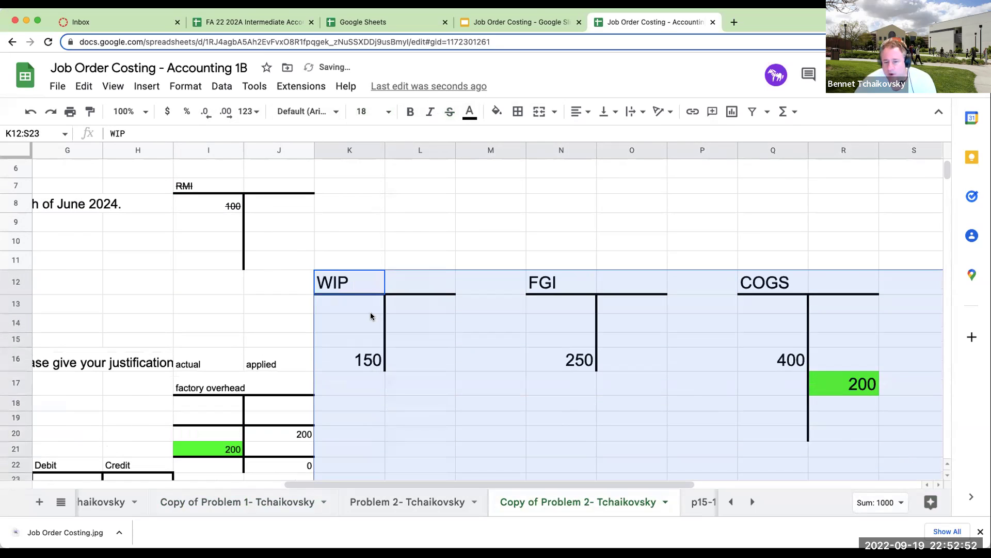
click(607, 377)
Delete the 200 credit from the COGS T-account in R17 and change the cell's fill to white
click(833, 382)
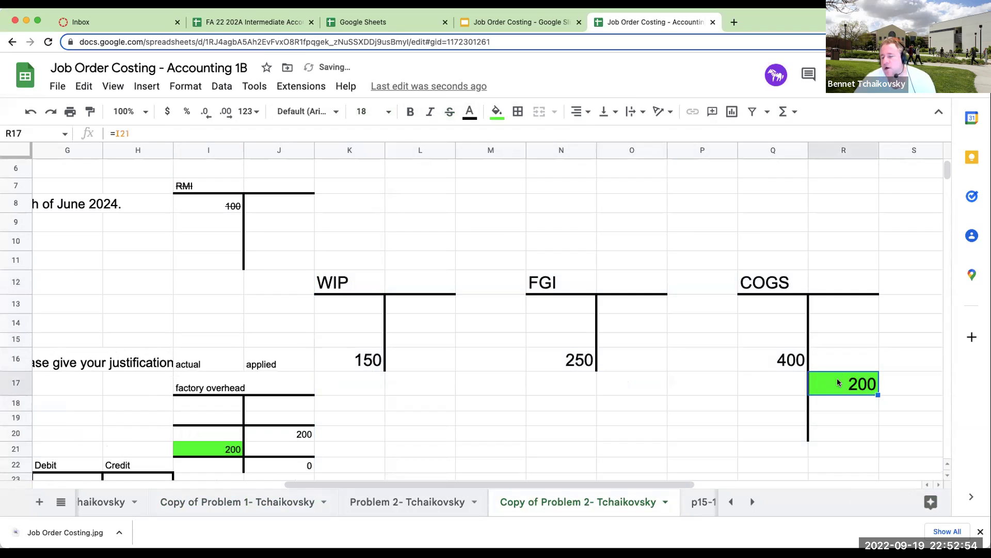
key(Delete)
key(Left)
key(Right)
click(497, 111)
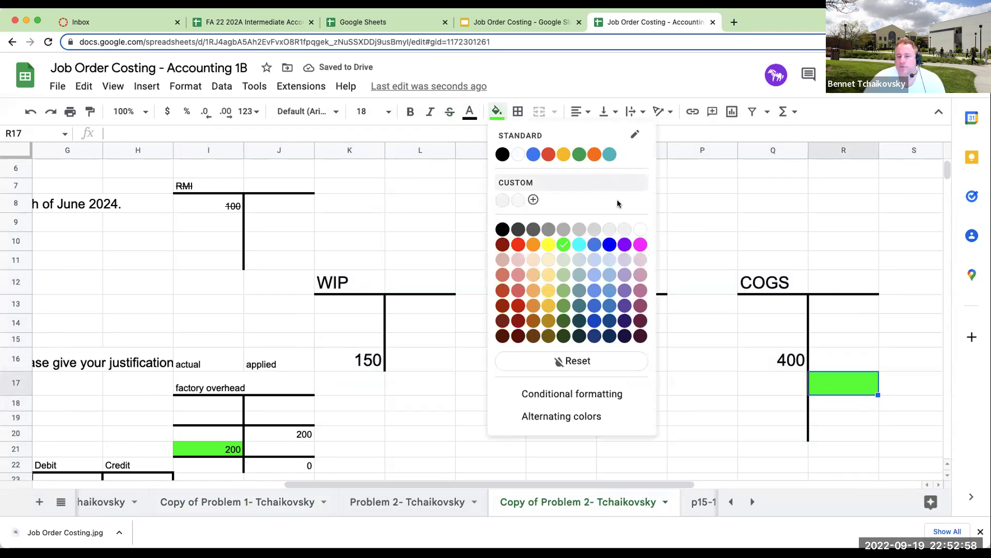
click(640, 229)
click(528, 391)
List the labels wip, fgi and cogs in L23:L25 below the T-accounts
scroll(526, 394, down, 5)
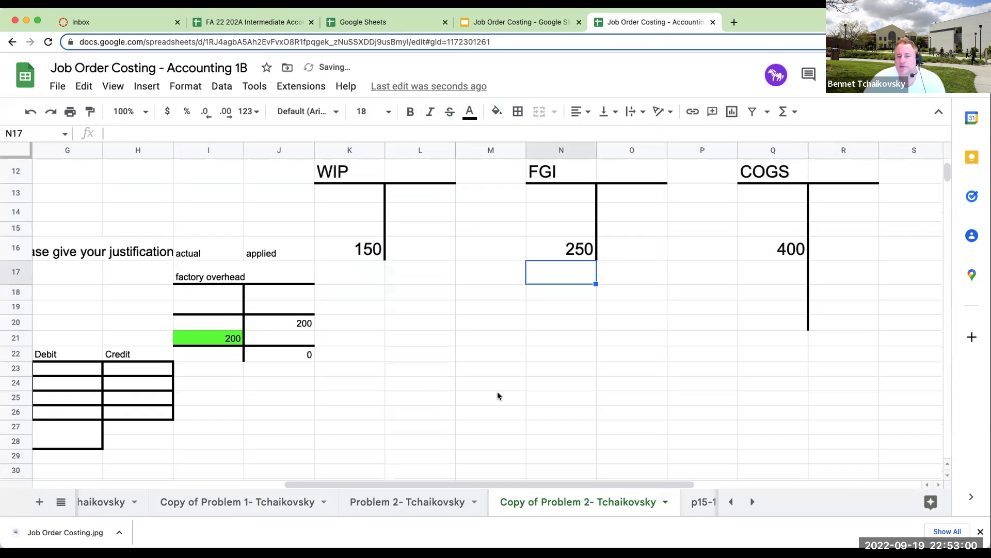
click(513, 383)
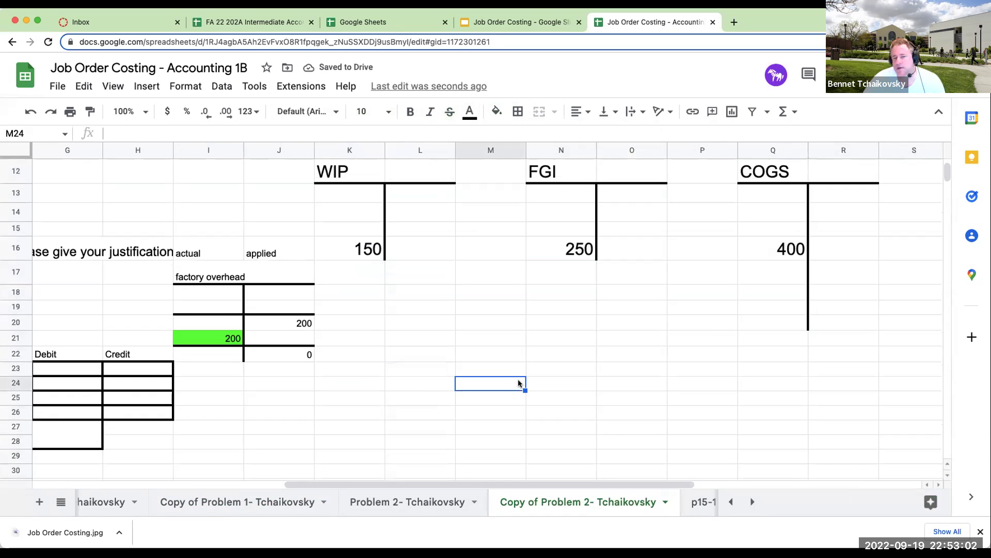
click(447, 366)
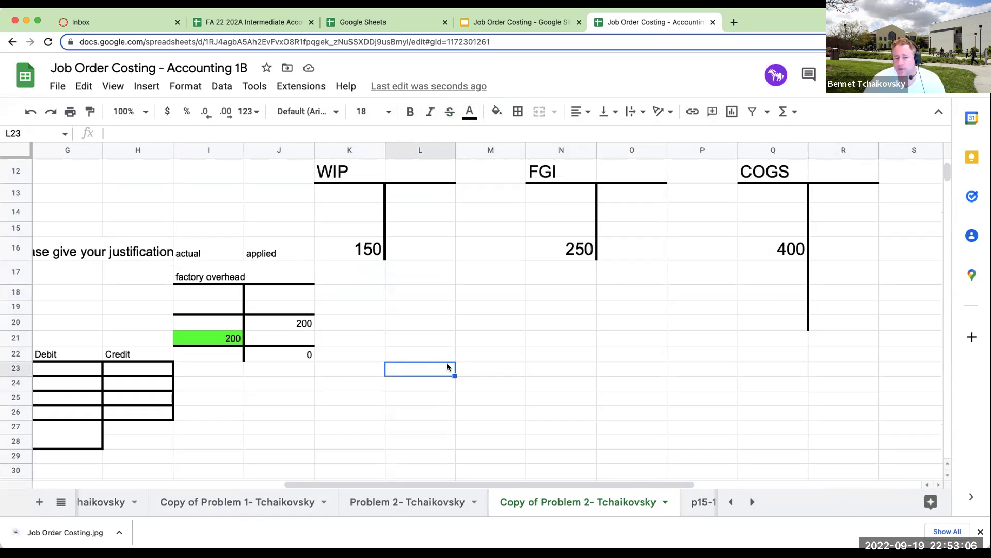
text(wip)
key(Return)
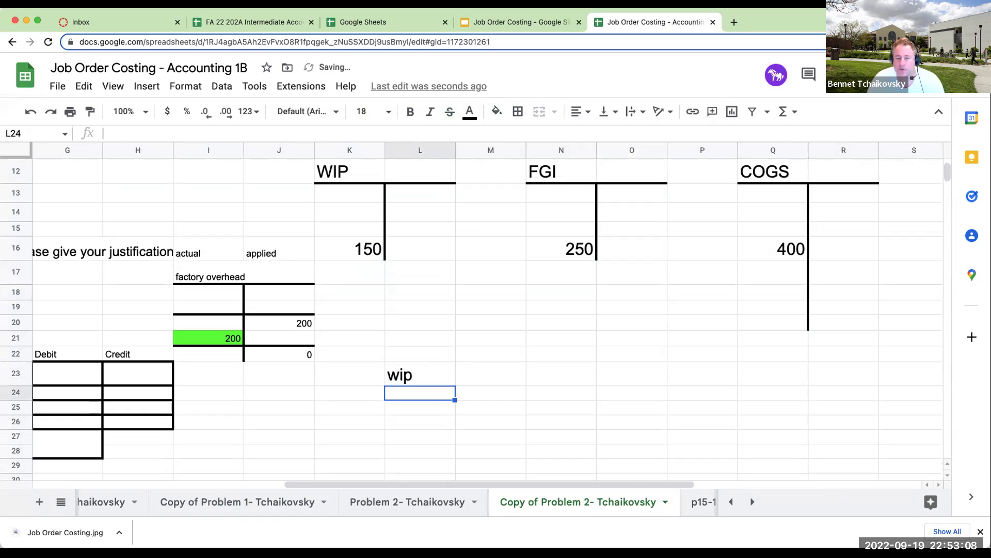
text(fgi)
key(Return)
text(cogs)
key(Return)
Set the font size of the allocation area L21:Q28 to 18
drag(410, 337, 798, 452)
click(369, 111)
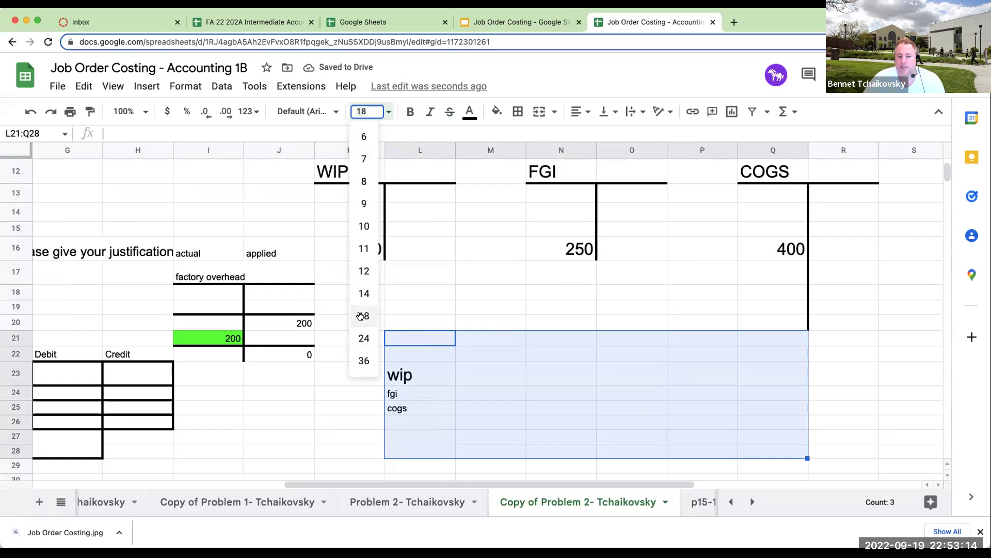
click(364, 316)
Enter the amounts 150, 250 and 400 for wip, fgi and cogs in M23:M25 and sum them in M26
click(479, 370)
text(150)
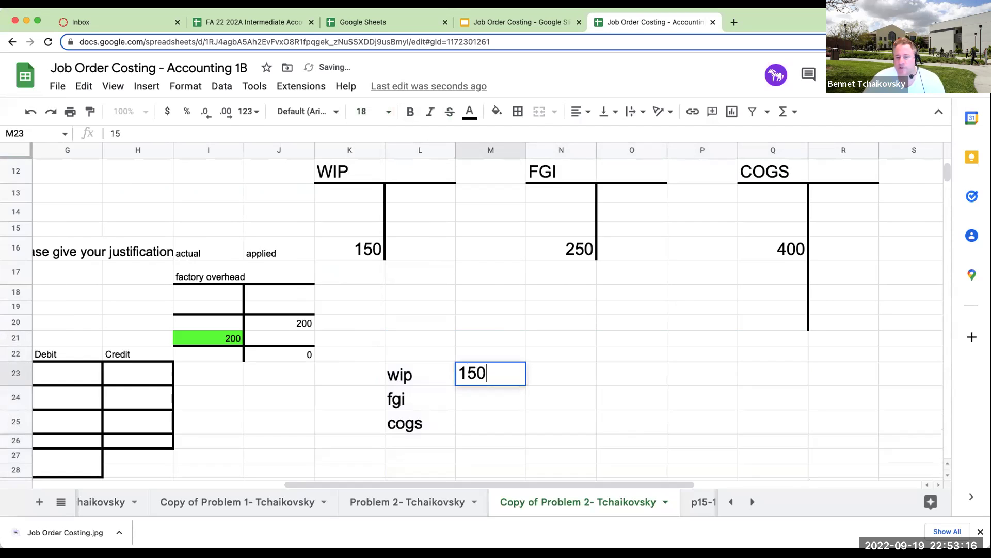
key(Return)
text(250)
key(Return)
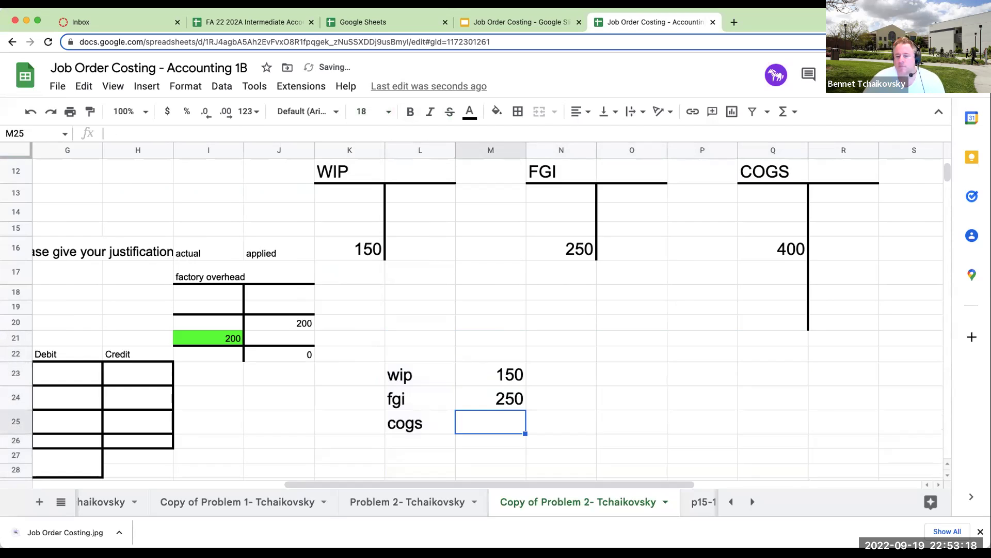
text(400)
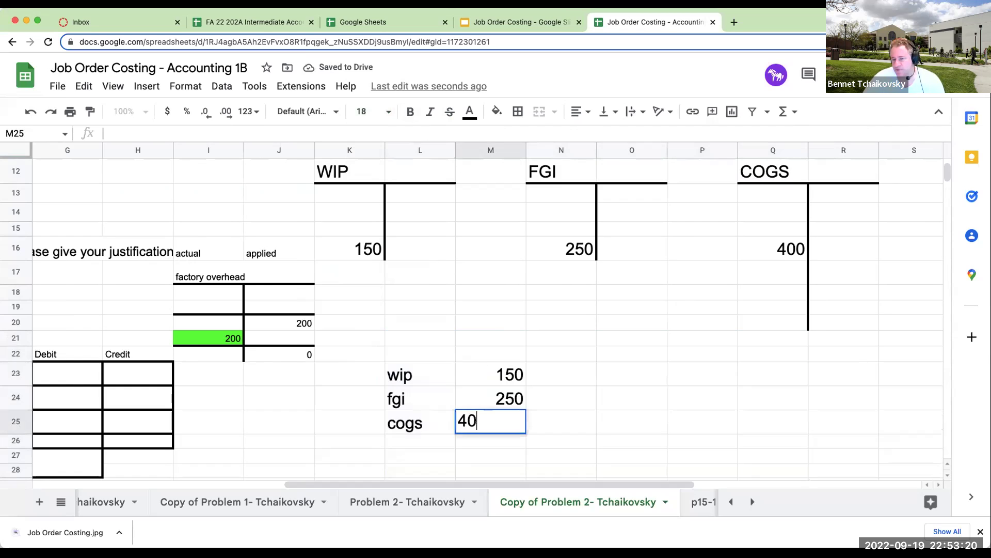
key(Return)
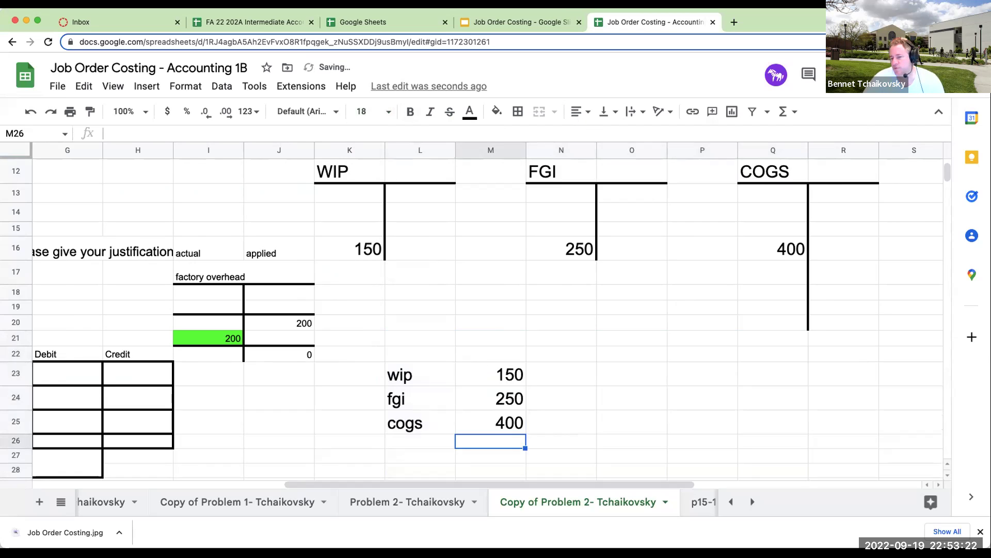
text(+M23+M24+M25)
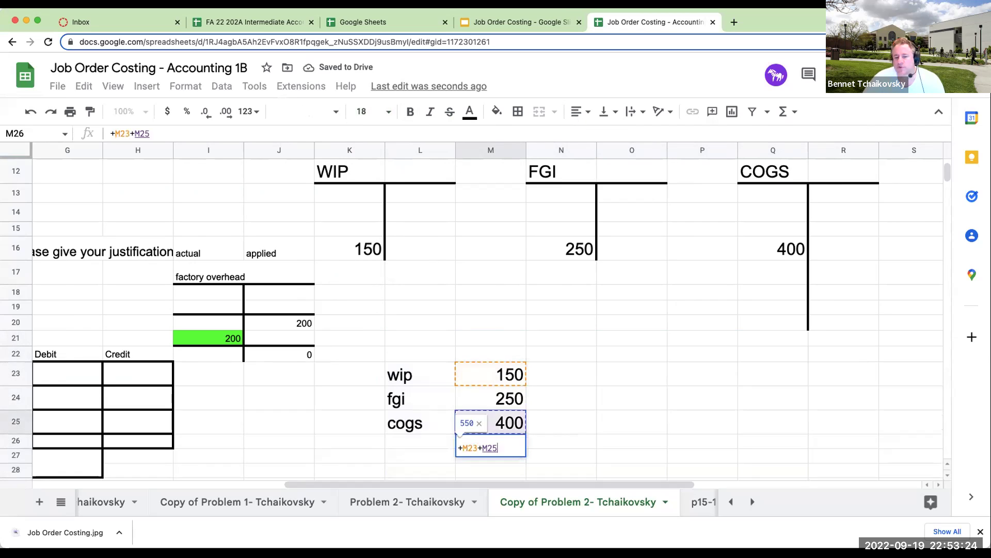
key(Return)
click(562, 397)
click(562, 373)
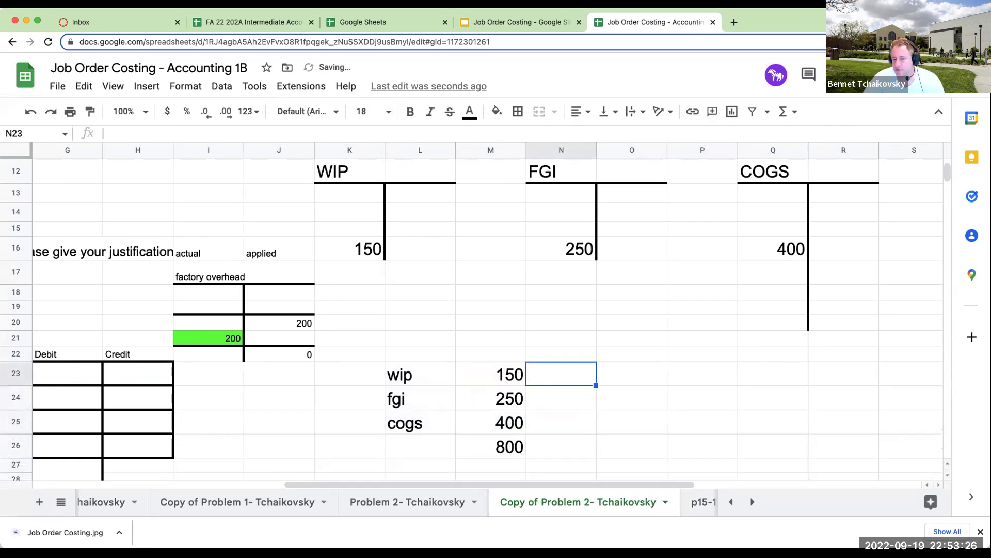
text(+M23/N24)
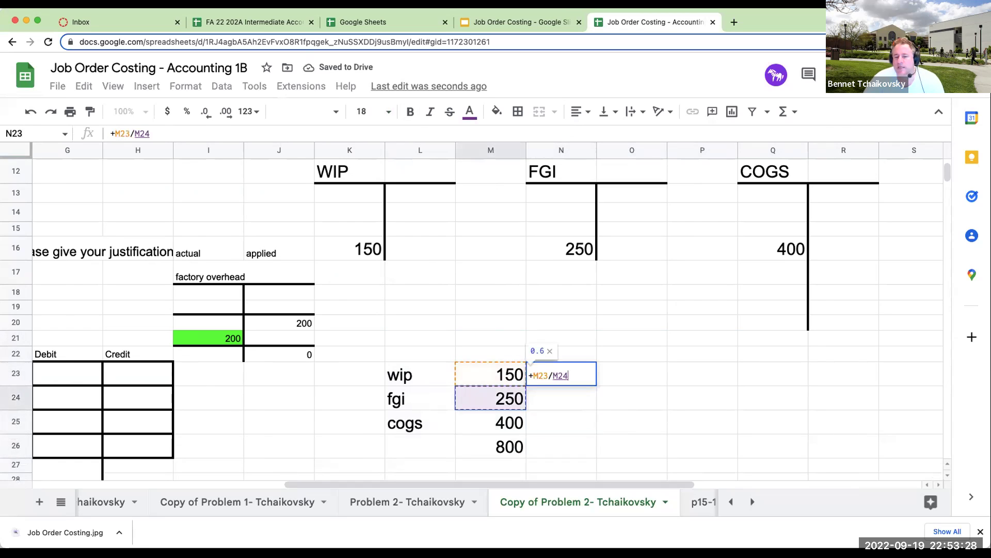
key(Escape)
text(+M24/N24)
key(Escape)
click(491, 421)
Label the sum row total in L26 and add the column headers amount in M22 and % of total in N22
click(420, 446)
text(total)
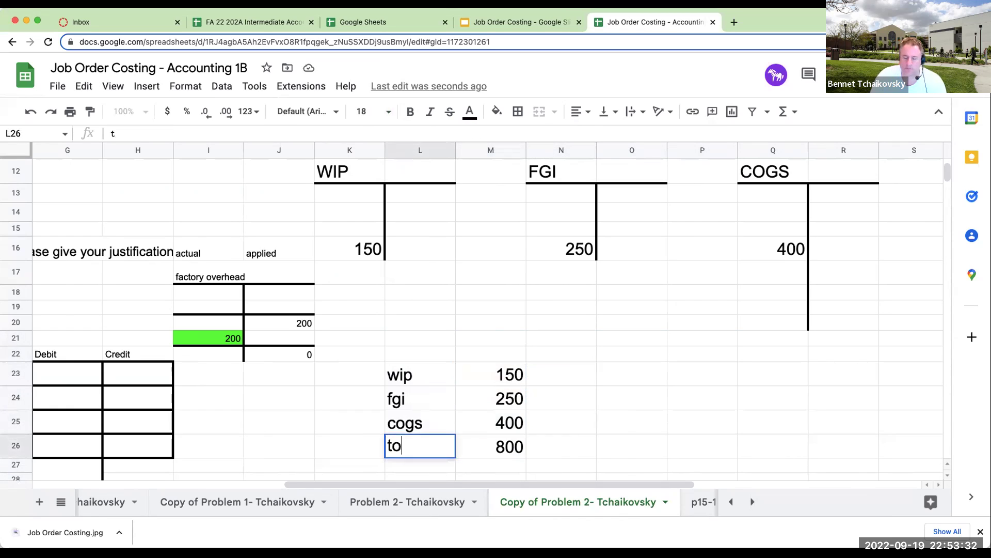
key(Return)
click(510, 347)
text(amont)
key(Tab)
click(509, 347)
text(amount)
key(Tab)
text(% of total)
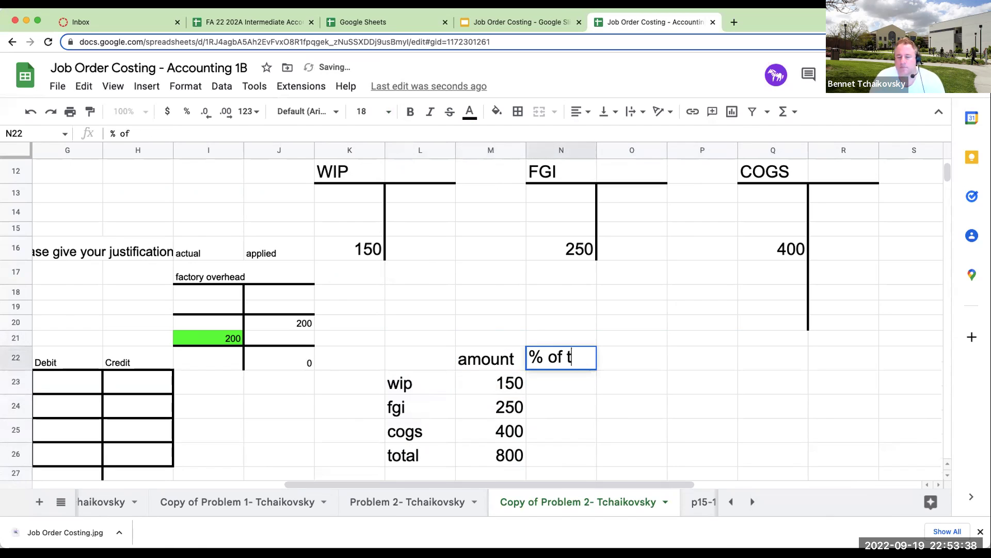
key(Return)
Calculate the wip share of the total in N23 by dividing M23 by M26
key(Right)
text(+)
key(Left)
text(/)
key(Down)
key(Down)
key(Down)
key(Left)
key(Return)
Calculate the fgi and cogs shares in N24 and N25 by dividing M24 and M25 by the total in M26
text(+)
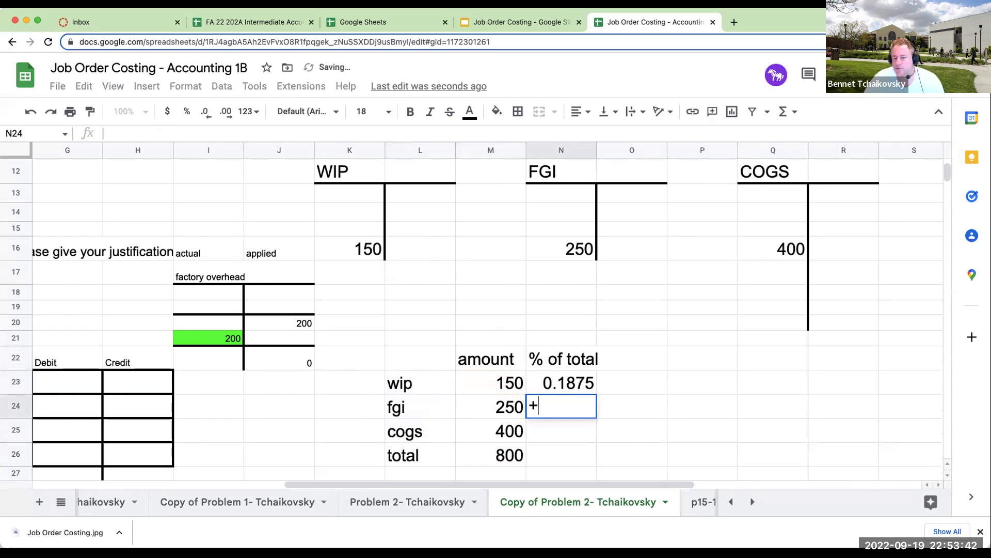
key(Left)
text(/)
key(Down)
key(Down)
key(Left)
key(Return)
text(+)
key(Left)
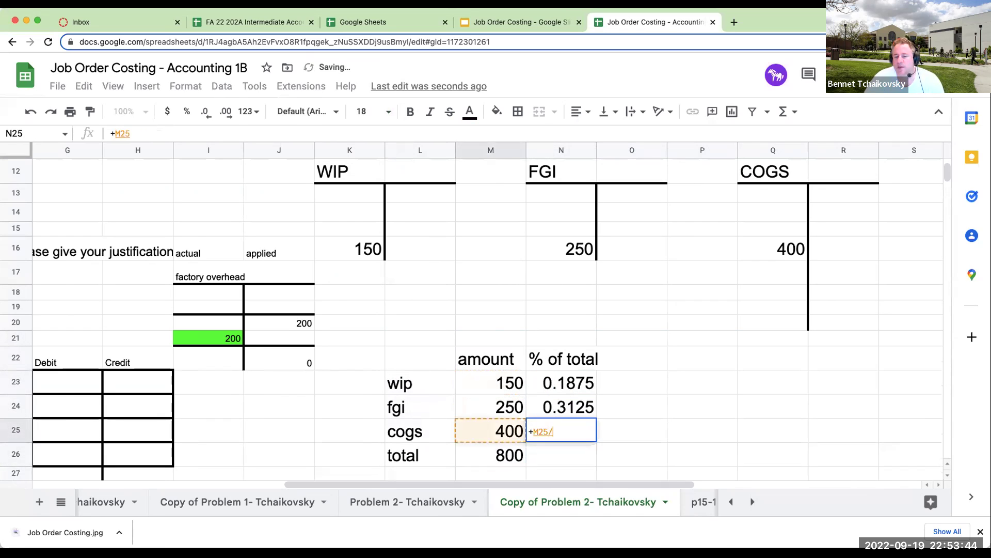
text(/)
key(Down)
key(Left)
key(Return)
Sum the three shares in N26 and format N23:N26 as percentages
text(+)
key(Up)
key(Up)
key(Up)
text(+)
key(Up)
key(Up)
text(+)
key(Up)
key(Return)
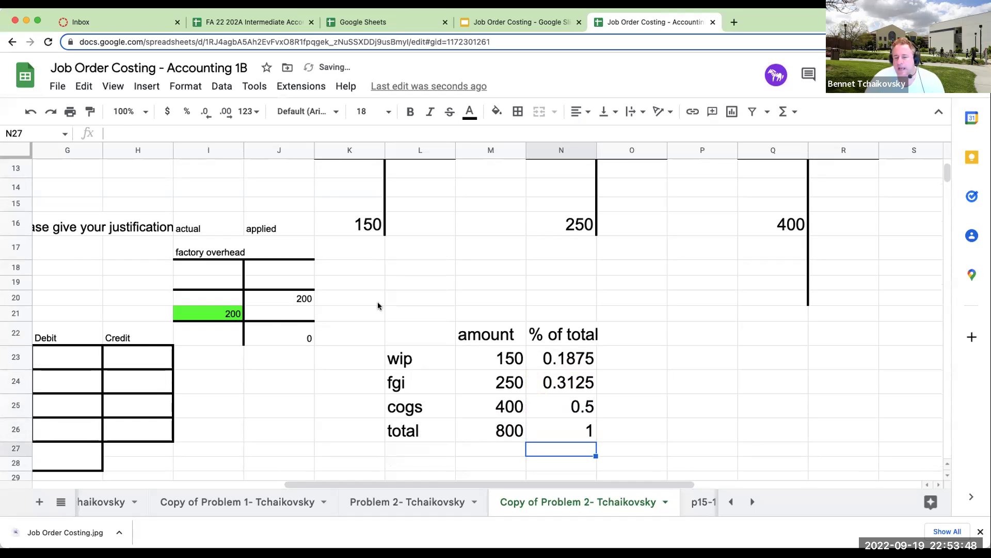
drag(549, 361, 566, 429)
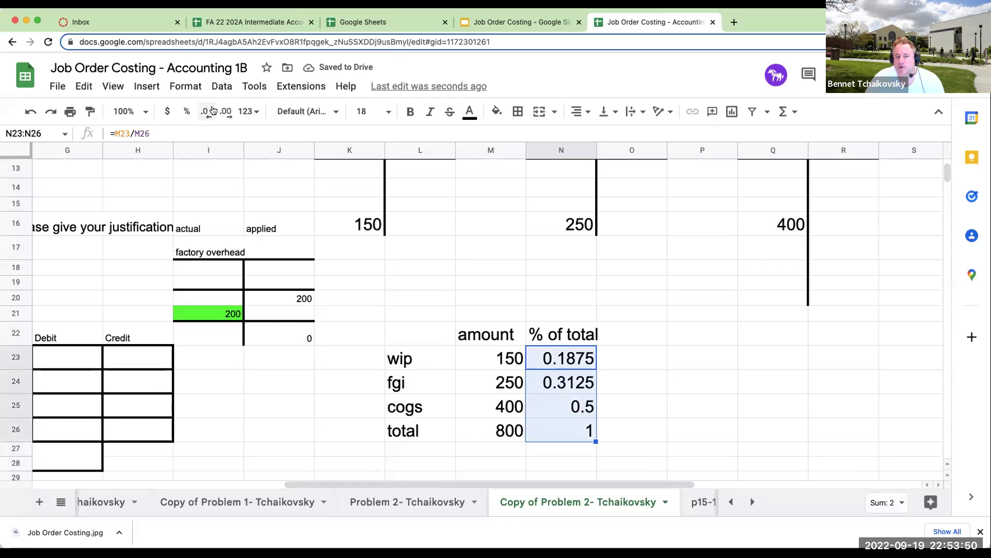
click(186, 111)
Write the supporting fractions 150/800, 250/800 and 400/800 beside the percentages in O23:O25
click(634, 366)
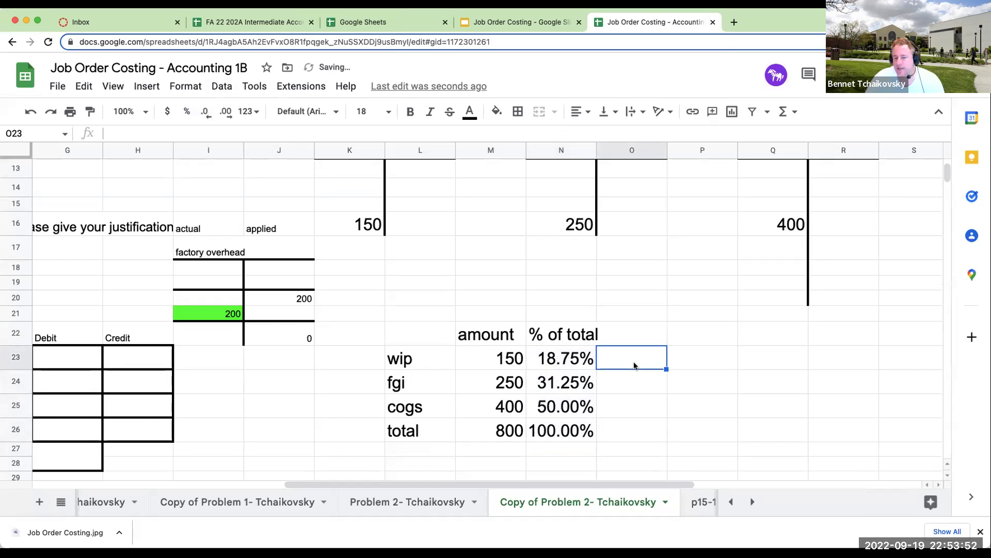
text(150/800)
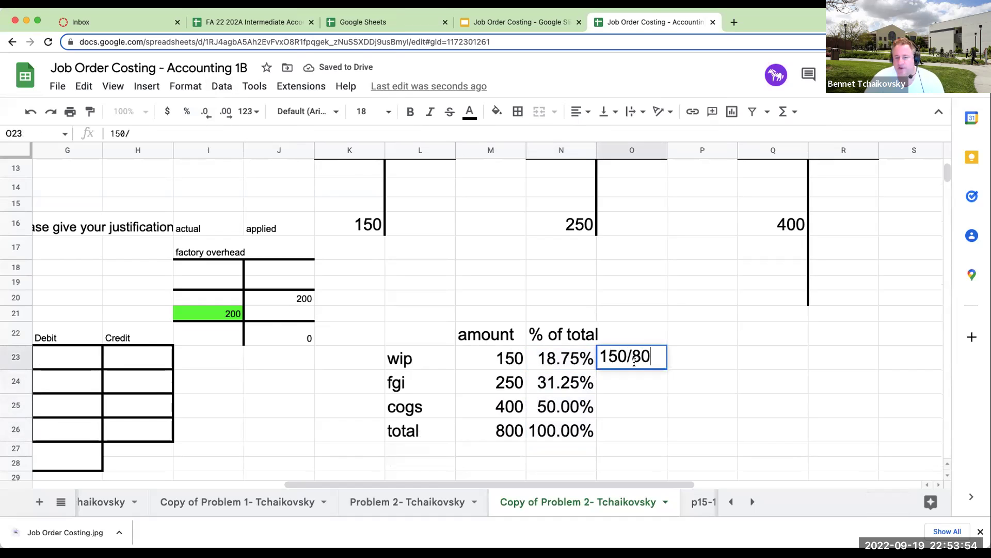
key(Return)
text(250/800)
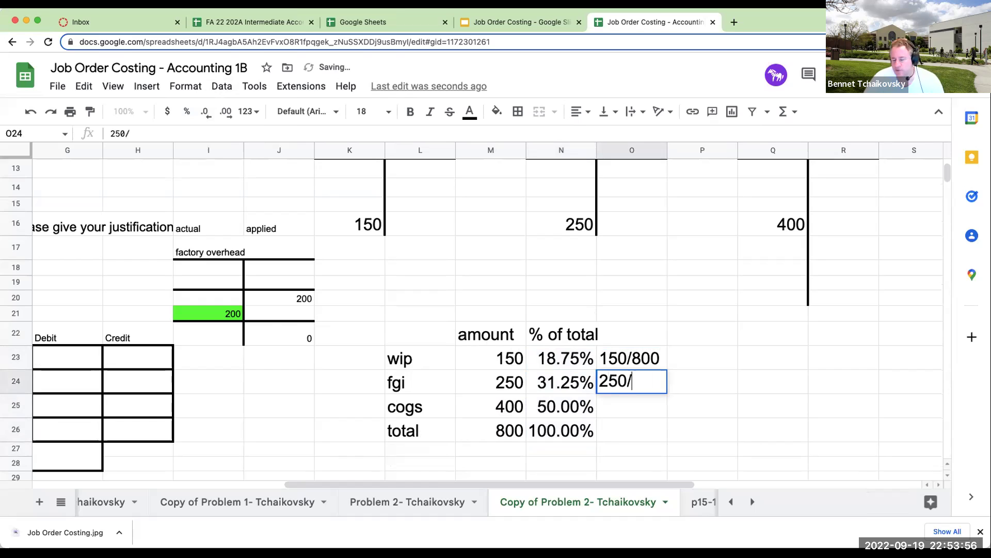
key(Return)
text(400/800)
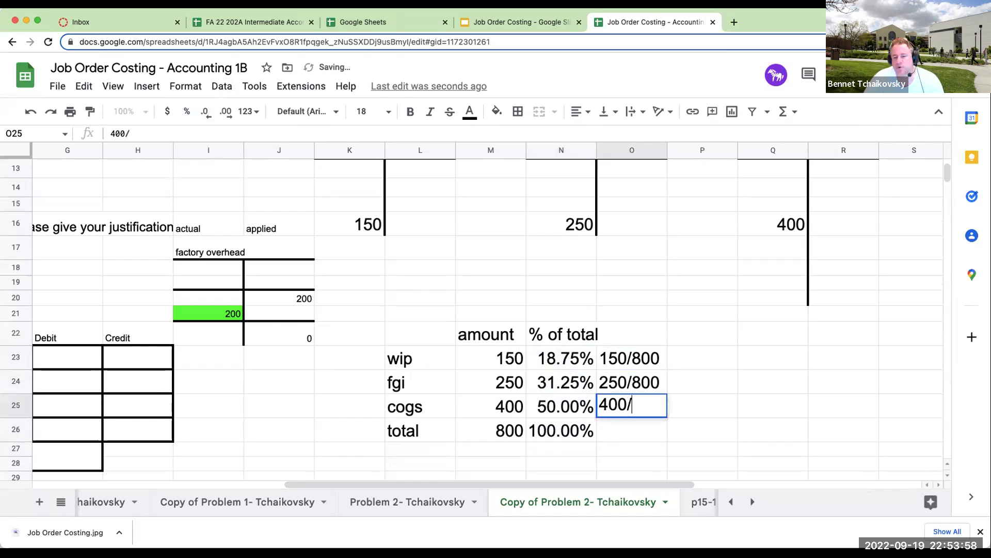
key(Return)
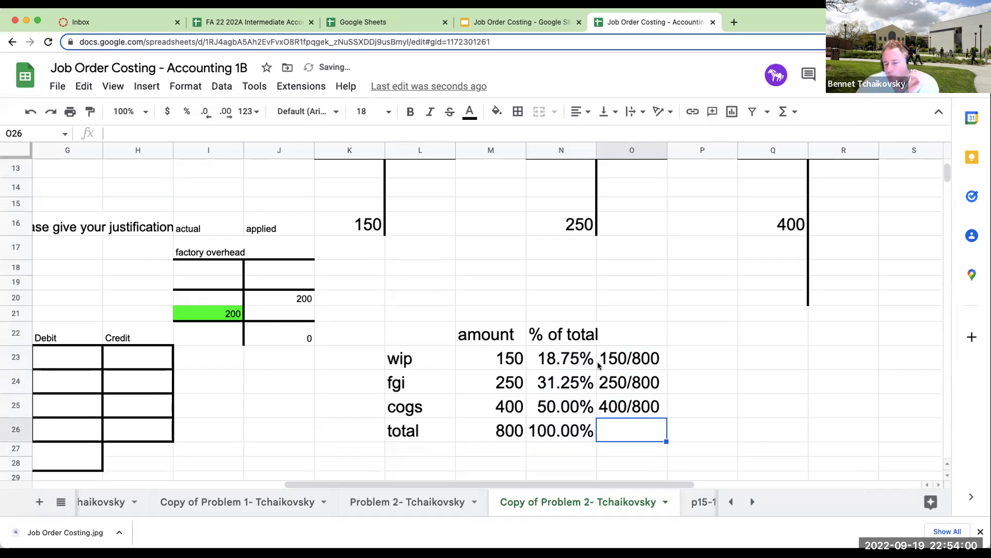
Mark the % of total column as (a) in N21
click(631, 353)
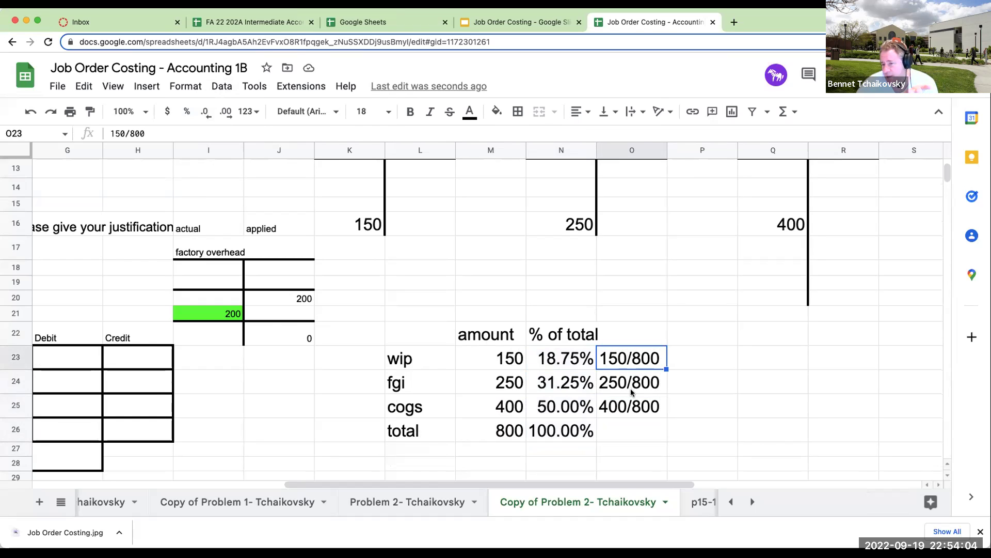
click(552, 353)
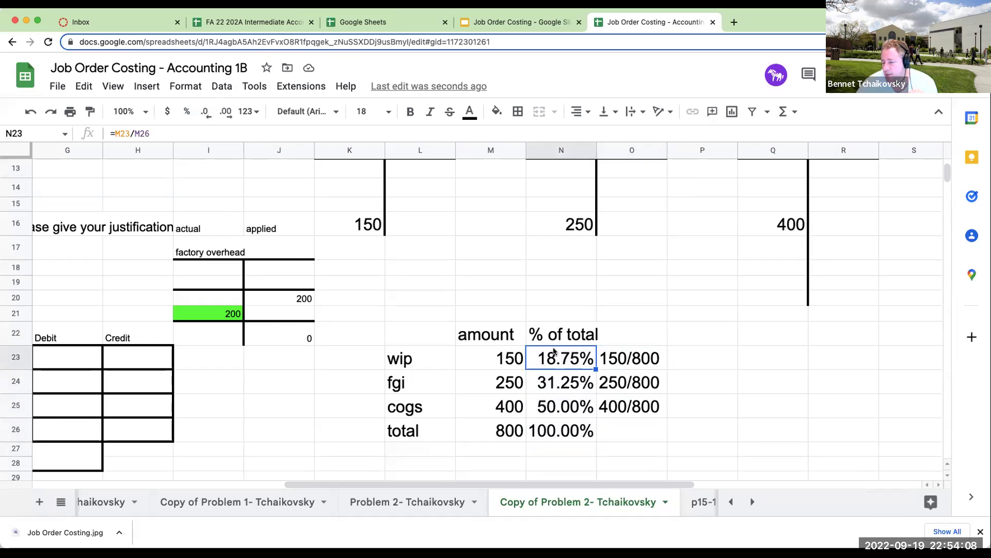
click(549, 316)
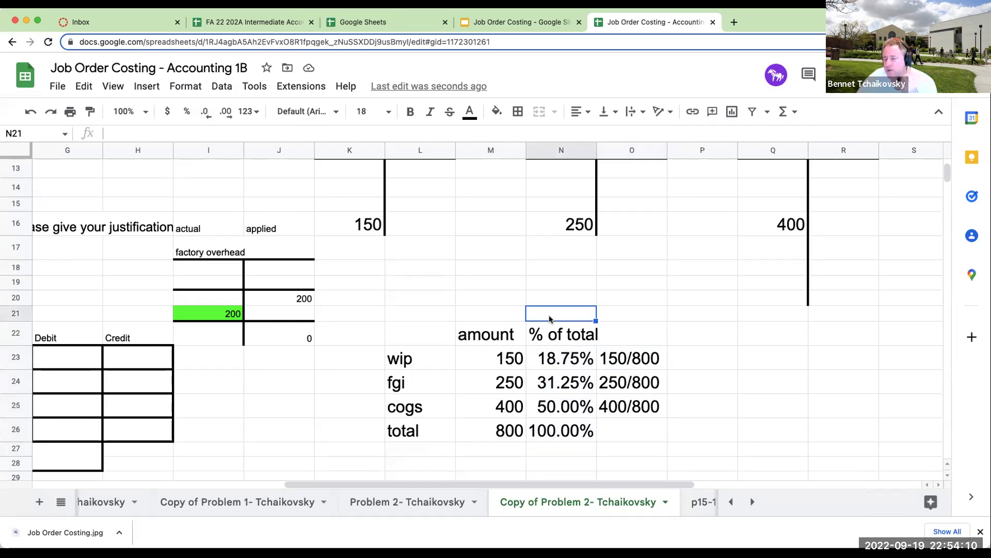
text((a))
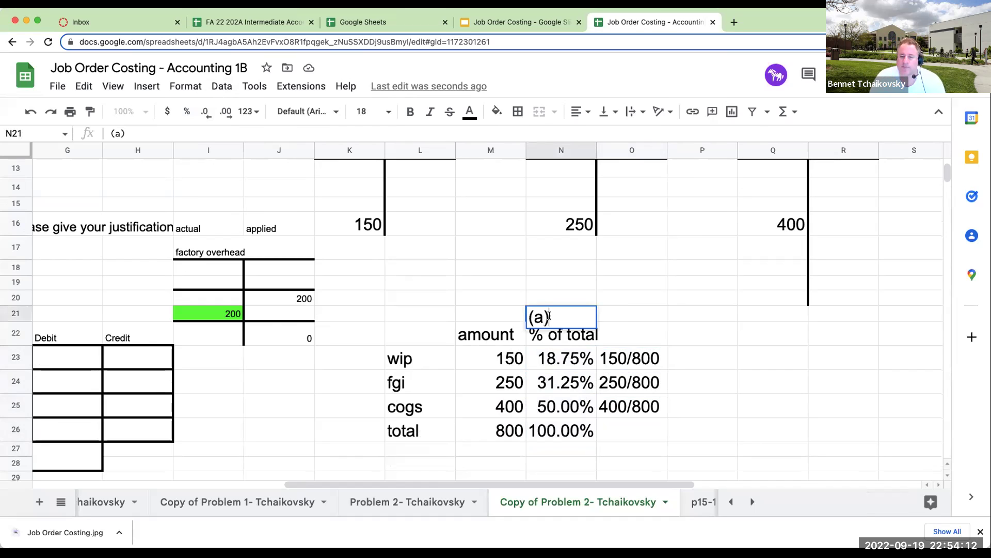
key(Return)
Head column P of the allocation table with (b) in P21 and over/under in P22
click(631, 317)
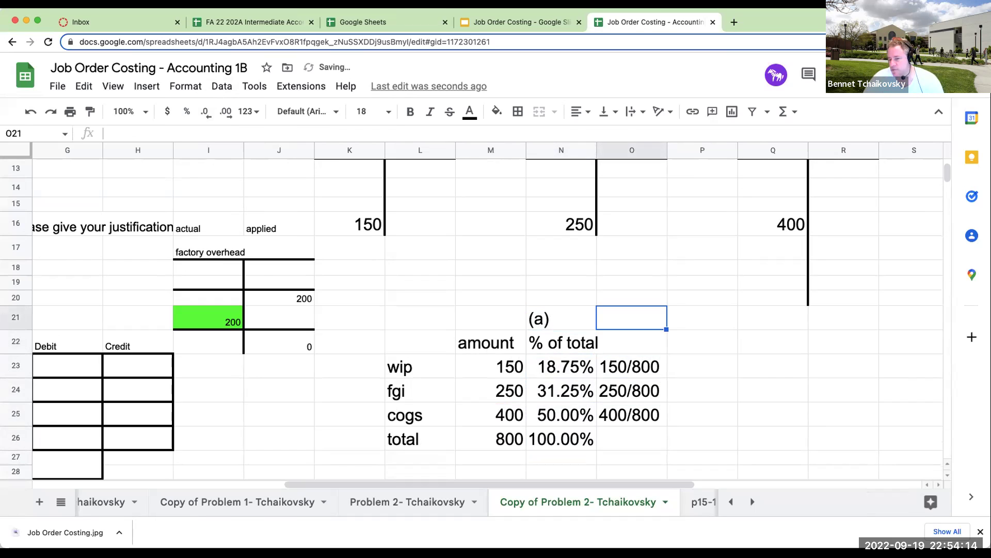
click(702, 317)
text((b))
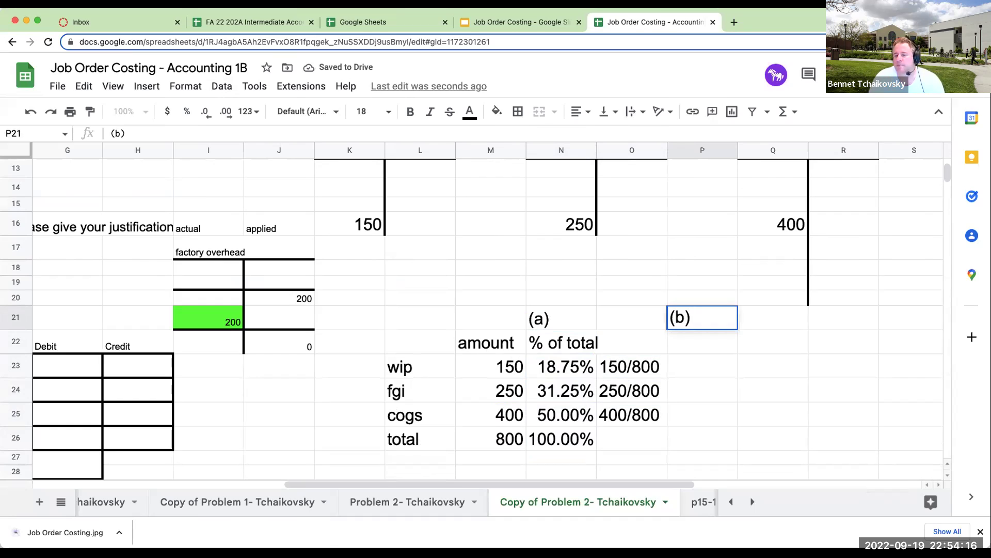
key(Return)
text(over/under)
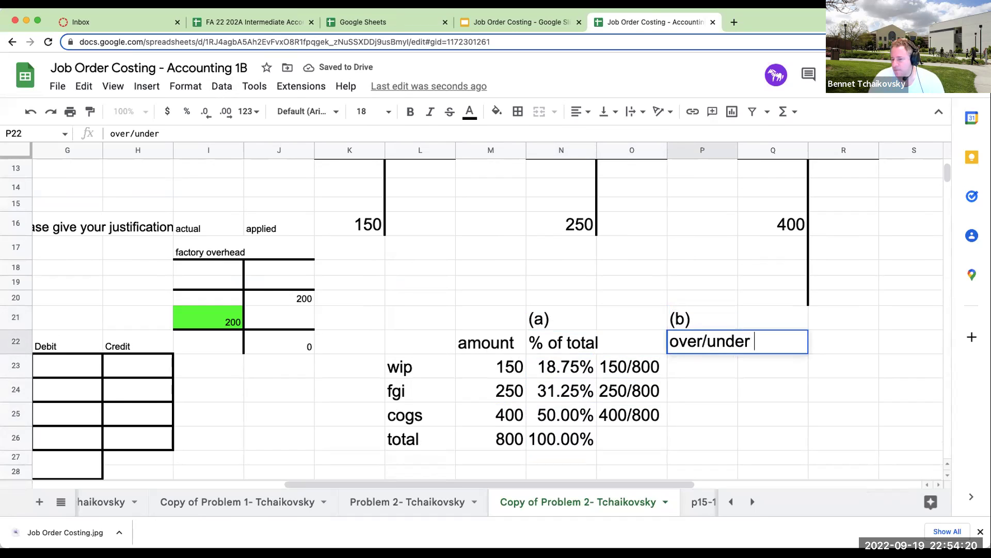
key(Return)
Enter 200 in the over/under column for wip, fgi and cogs in P23:P25
text(200)
key(Return)
text(200)
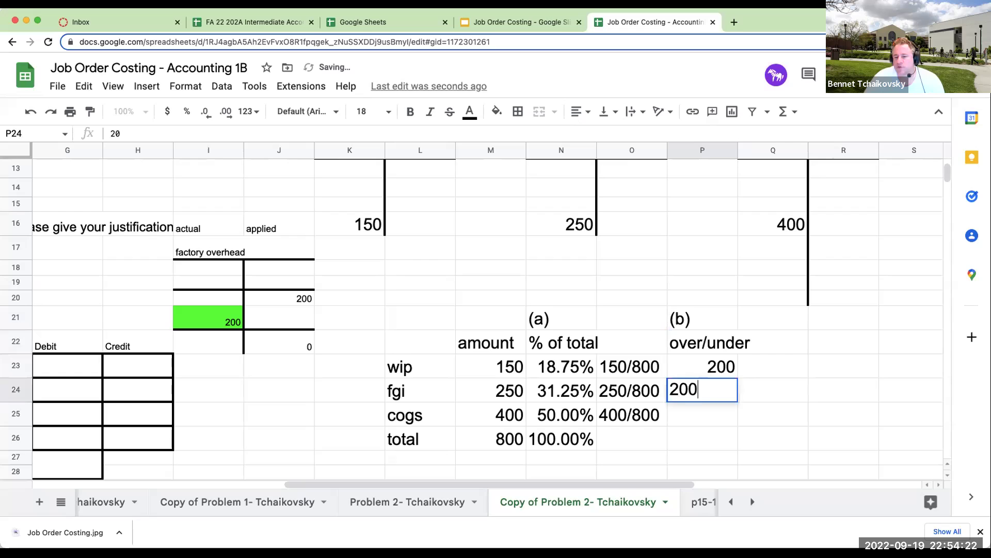
key(Return)
text(200)
key(Tab)
Enter the column reference (a)*(b)= (c) in R21
key(Up)
key(Up)
key(Up)
key(Up)
key(Right)
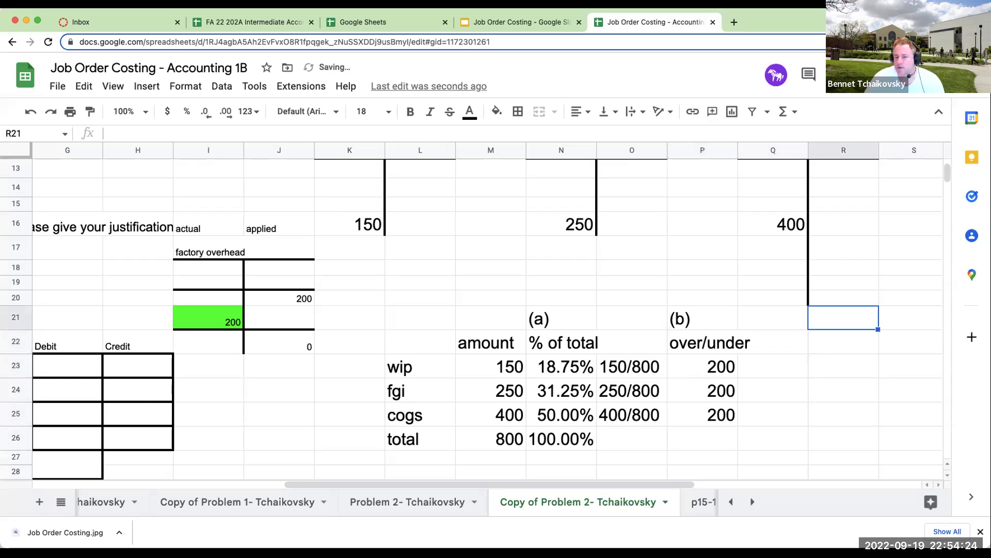
text((a))
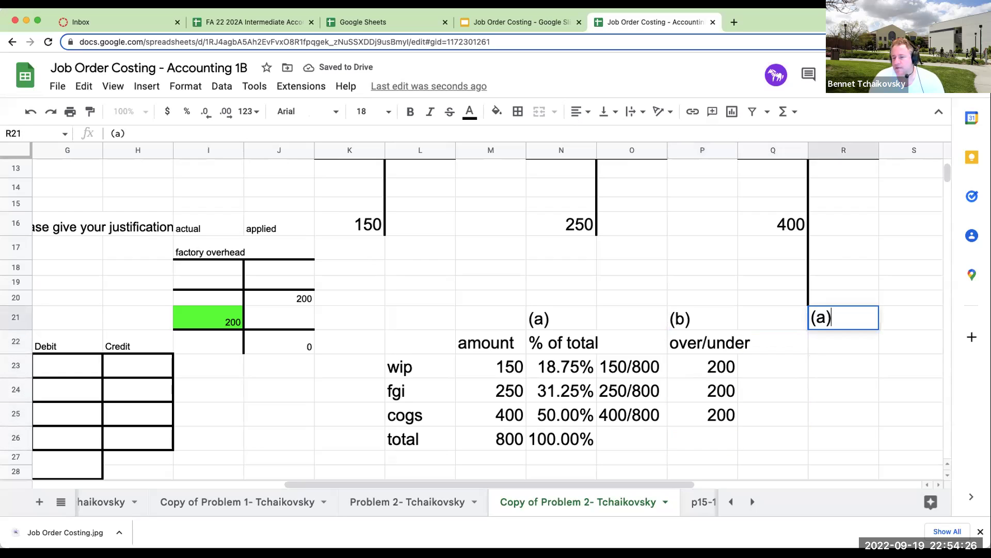
text(*(b)= (c))
key(Return)
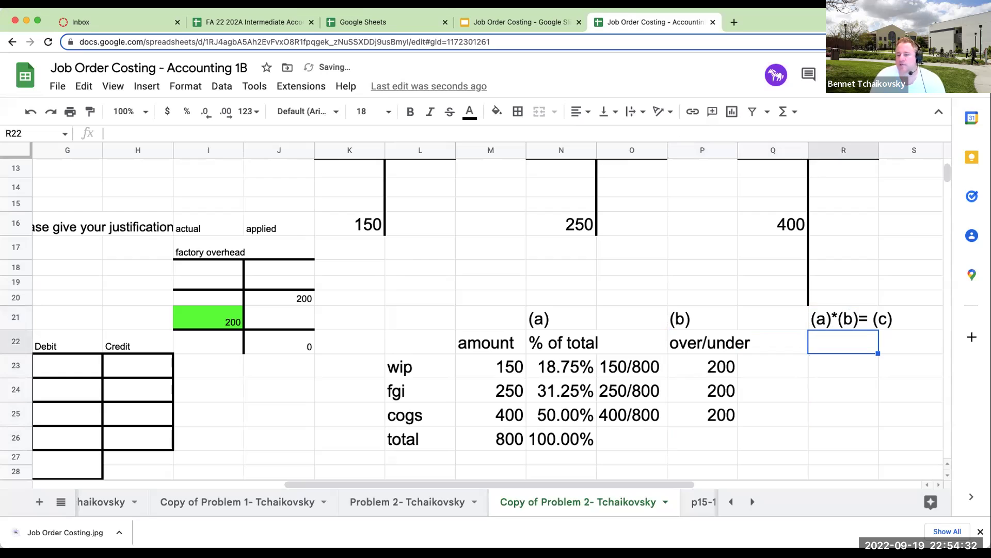
Enter the column header allocation in R22
text(allocasytion)
key(BackSpace)
key(BackSpace)
key(BackSpace)
key(BackSpace)
key(BackSpace)
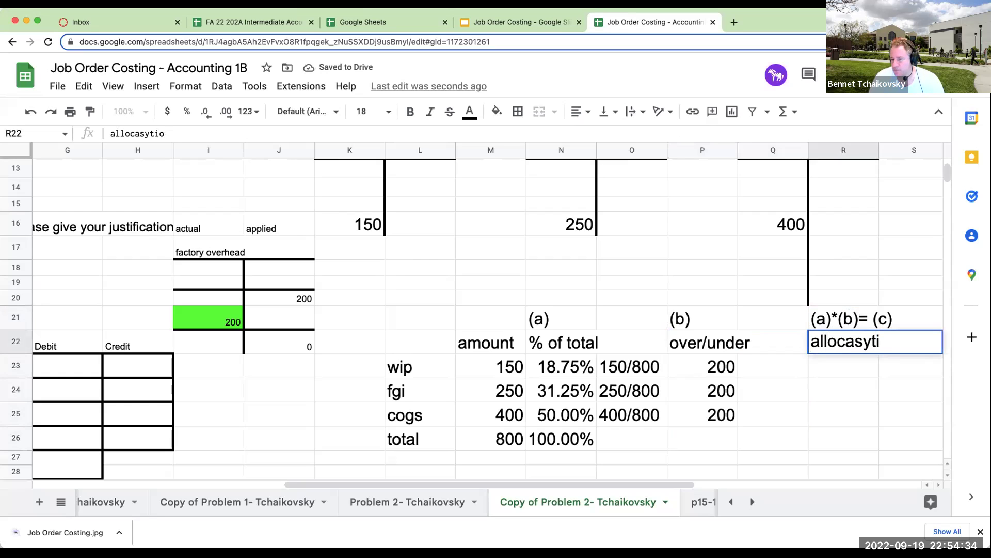
key(BackSpace)
text(tion)
key(Return)
key(Up)
key(Up)
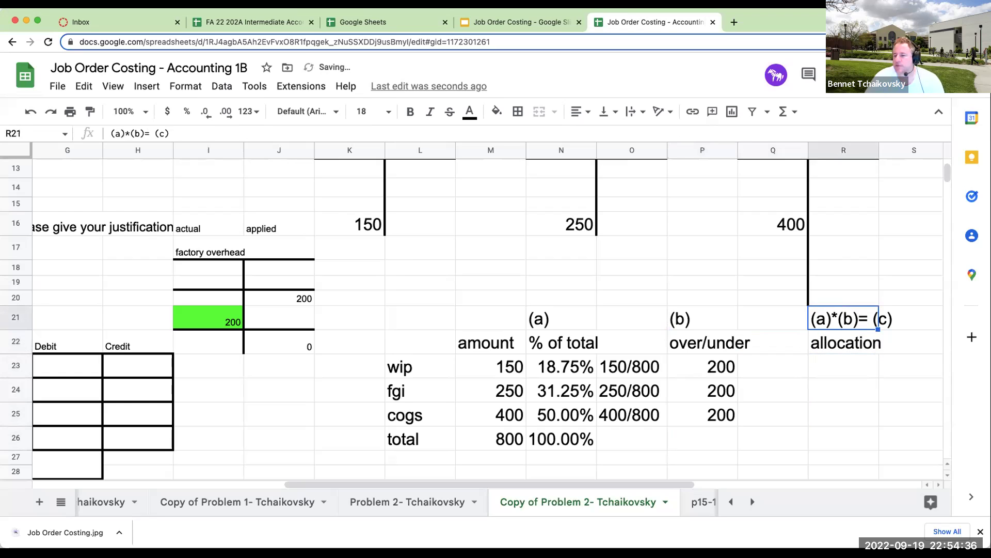
key(Left)
key(Left)
key(Left)
key(Left)
key(Right)
key(Right)
key(Right)
key(Right)
key(Down)
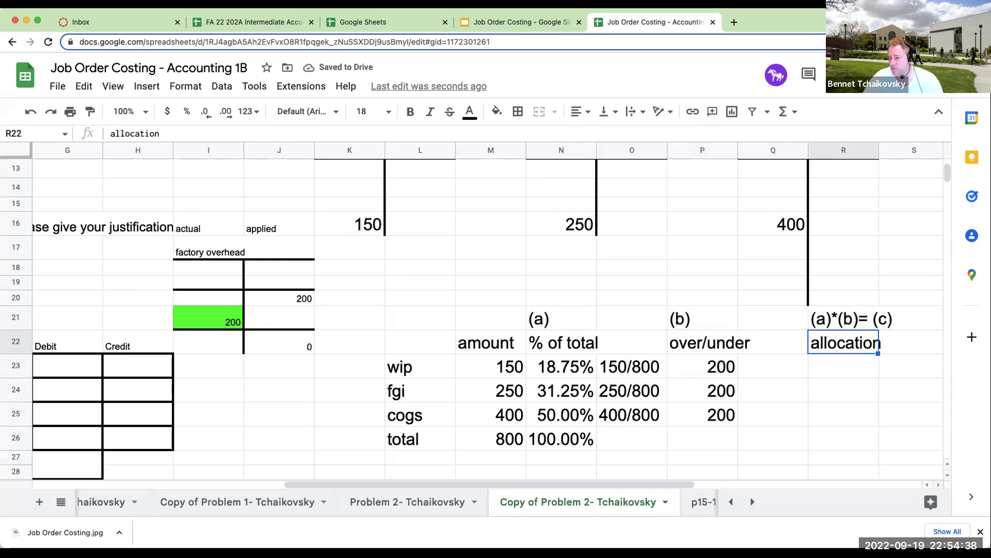
Calculate the wip allocation in R23 by multiplying its percentage N23 by the over/under amount P23
key(Down)
text(+)
key(Left)
key(Left)
key(Left)
key(Left)
text(*)
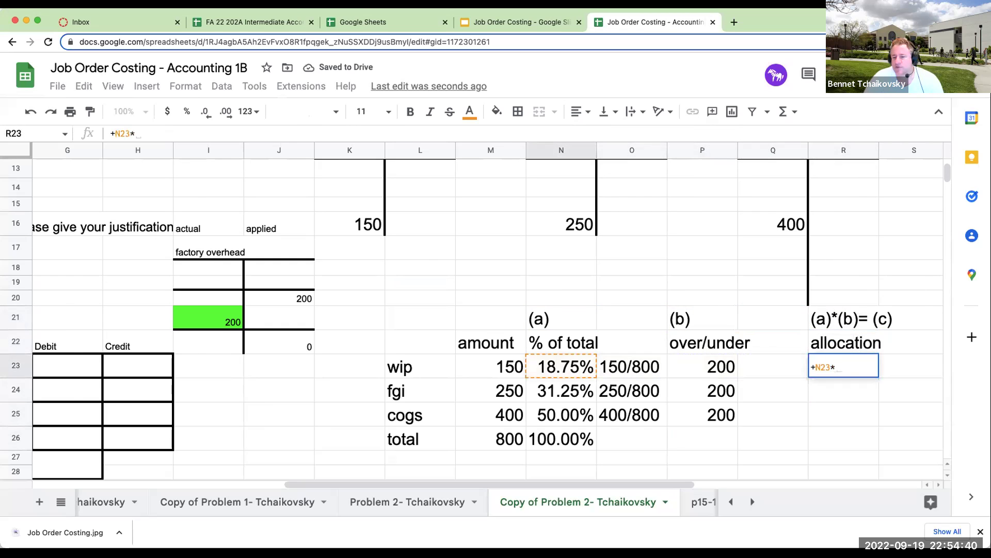
key(Left)
key(Left)
key(Return)
Copy the wip allocation formula from R23 to the fgi and cogs rows in R24 and R25
key(Up)
key(ctrl+c)
key(Down)
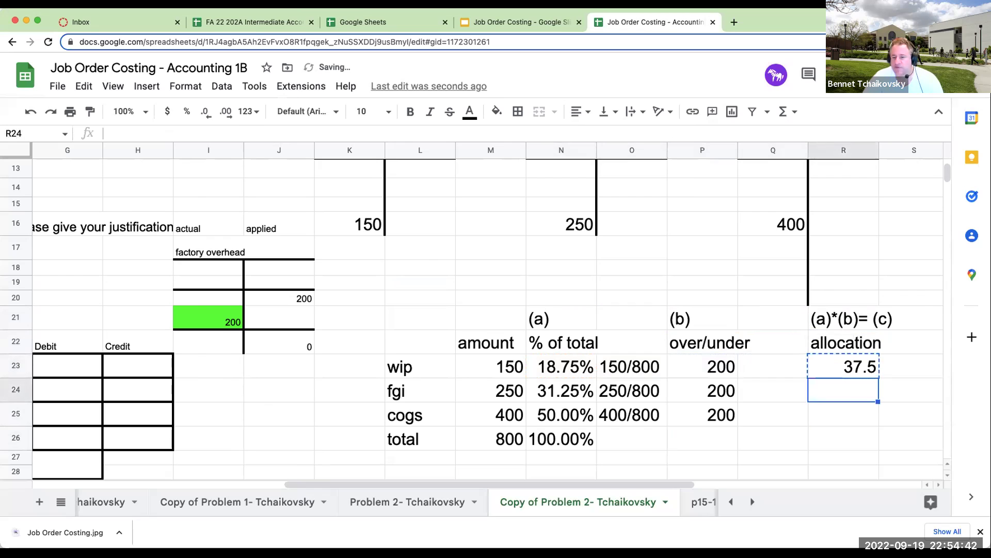
key(ctrl+v)
key(Down)
key(ctrl+v)
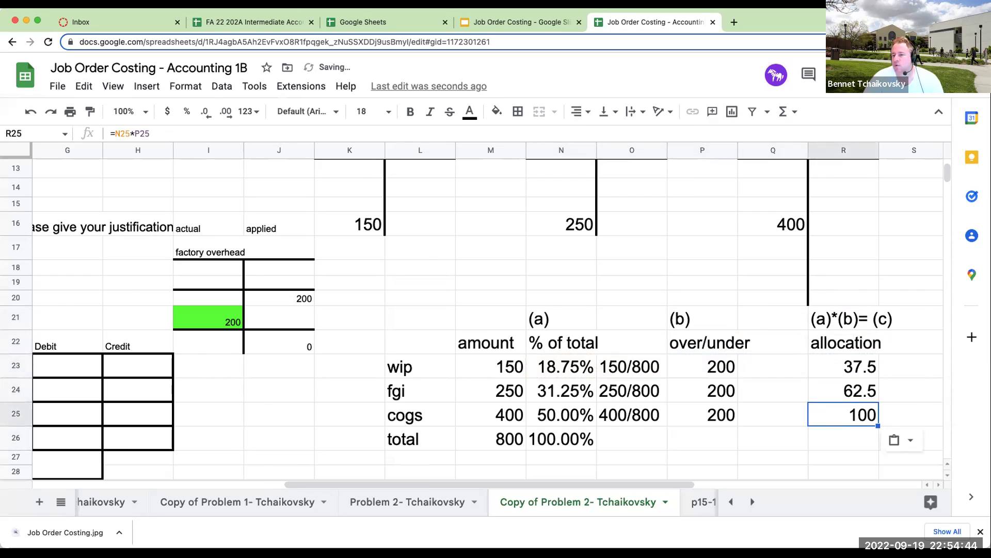
Total the allocation column in R26 by adding the wip, fgi and cogs allocations R23, R24 and R25
key(Down)
text(+)
key(Up)
key(Up)
key(Up)
text(+)
key(Up)
key(Up)
text(+)
key(Up)
key(Return)
click(843, 439)
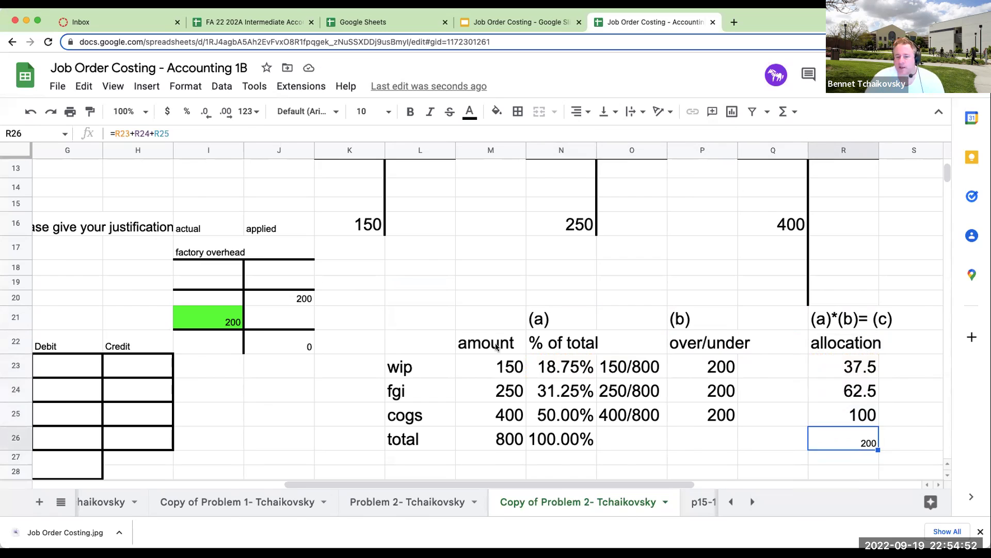
Examine the blank journal entry form, the factory overhead account and the completed allocation table
scroll(519, 350, down, 3)
click(408, 368)
key(Left)
key(Left)
key(Left)
key(Left)
key(Left)
key(Left)
key(Left)
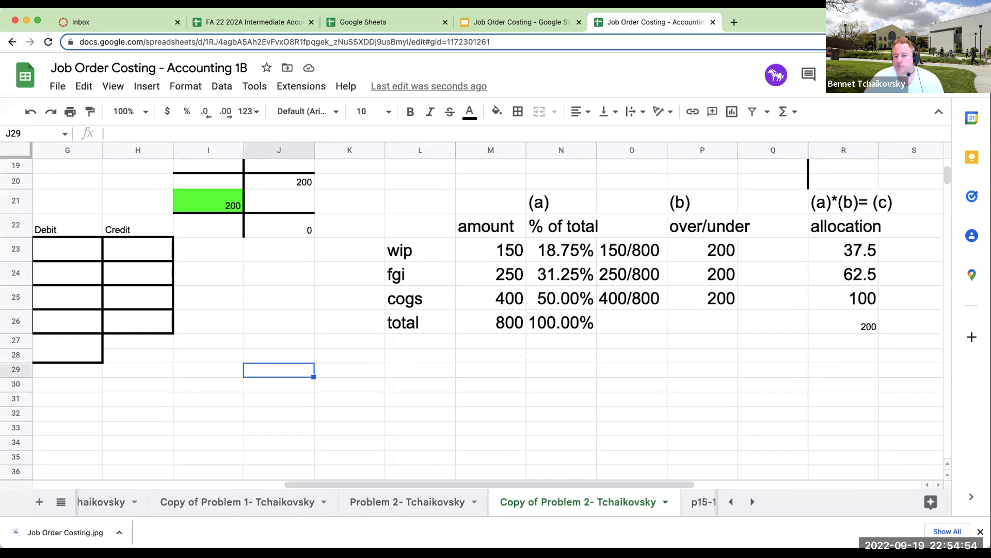
key(Up)
key(Up)
key(Up)
key(Up)
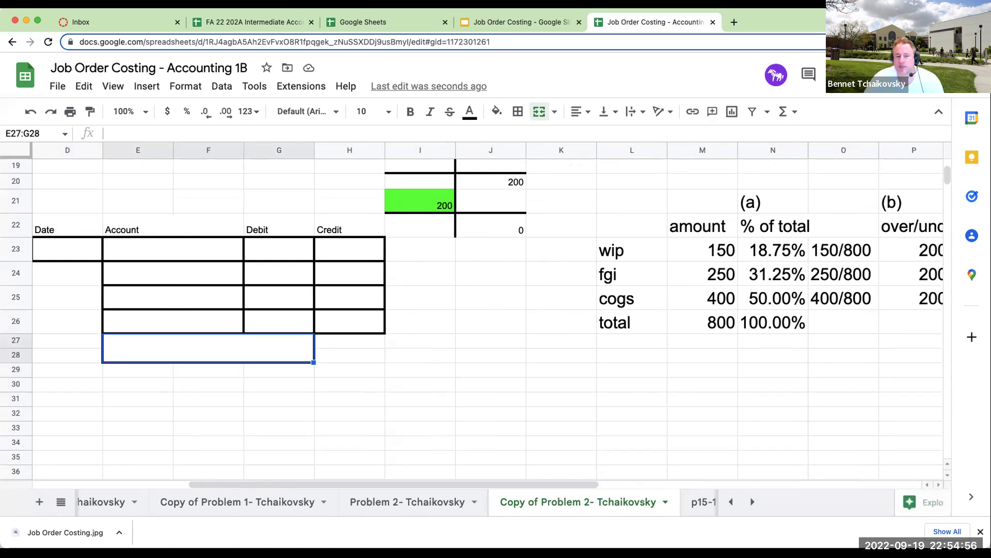
scroll(499, 349, up, 2)
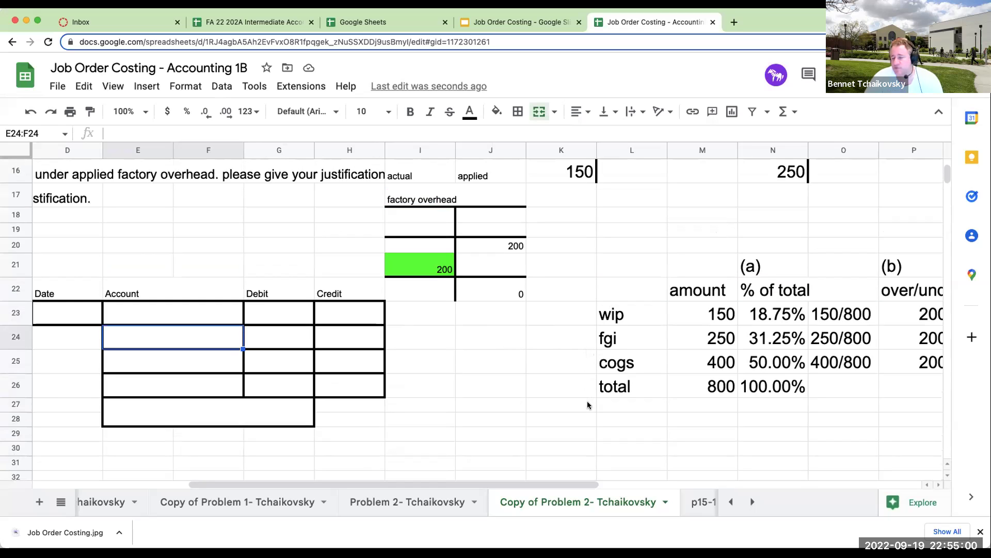
click(680, 438)
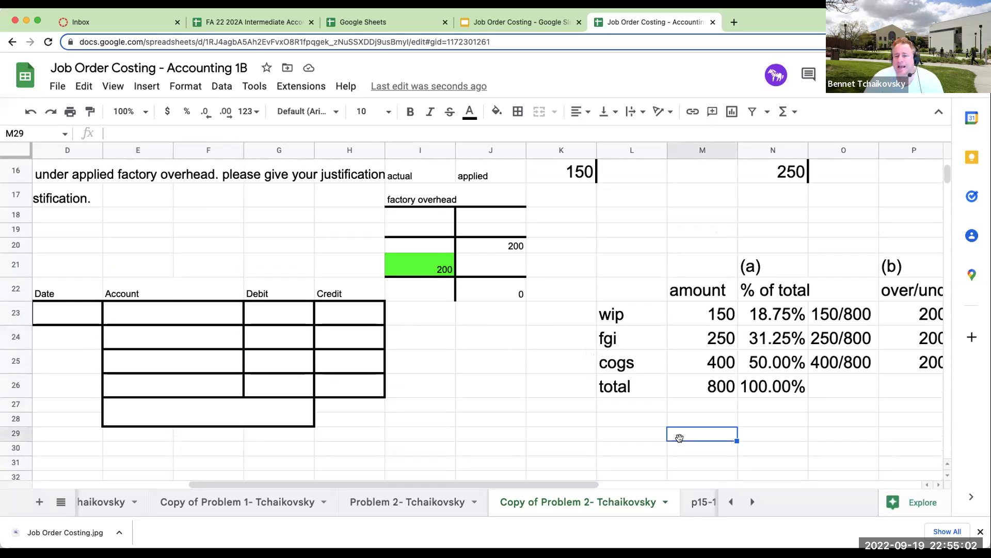
key(Right)
key(Right)
scroll(680, 437, right, 4)
key(Left)
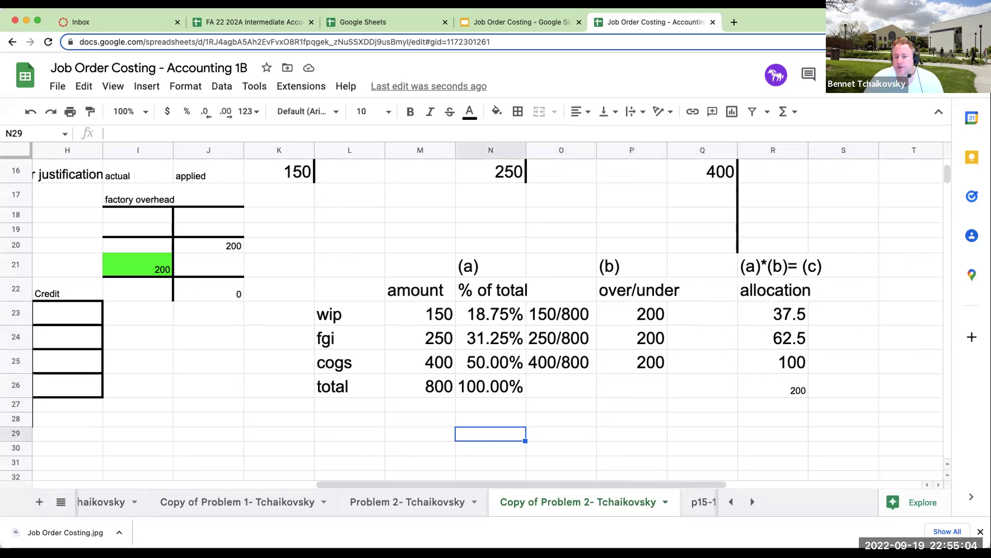
Enter the journal entry date 6/30/24 in M30, below the allocation table
click(419, 448)
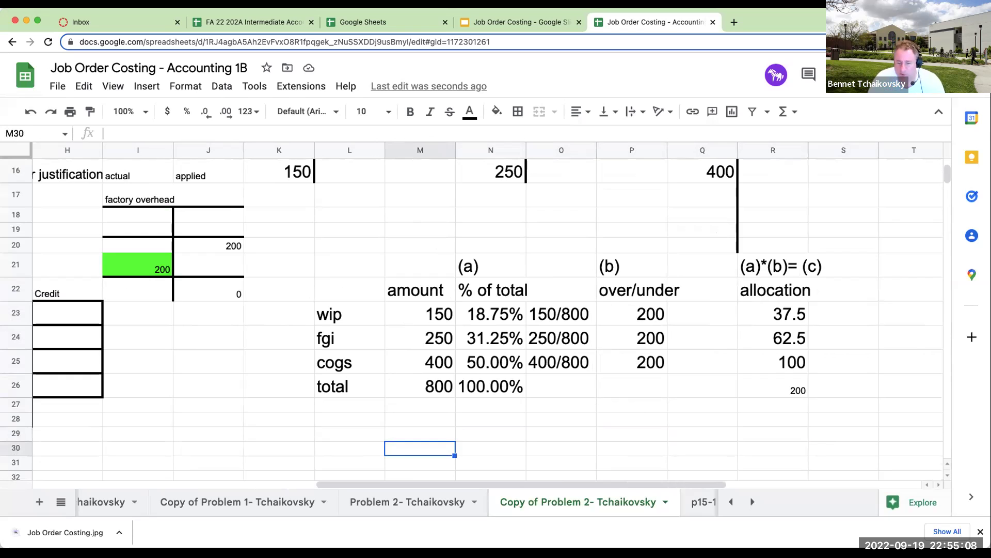
scroll(115, 451, left, 6)
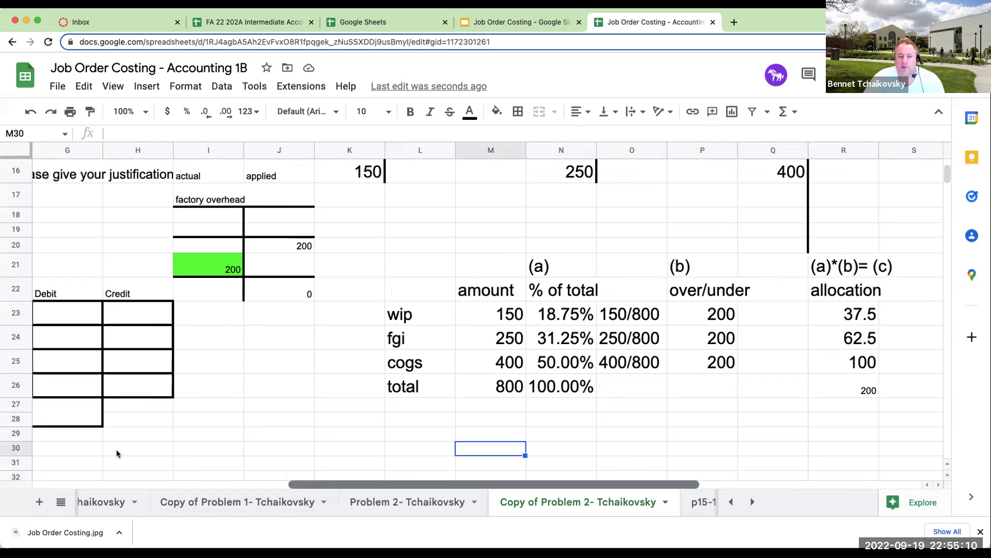
scroll(91, 442, up, 5)
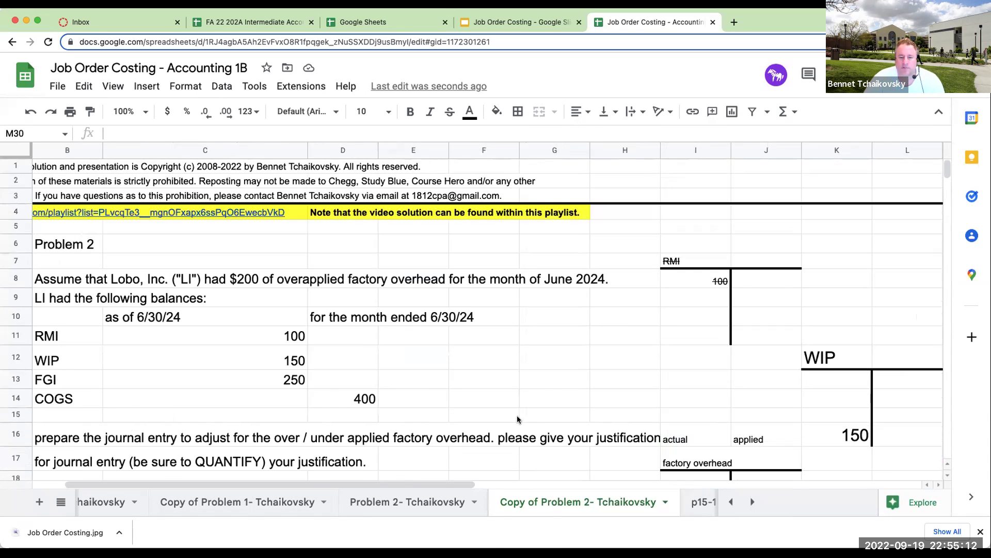
scroll(516, 428, down, 4)
drag(437, 487, 798, 487)
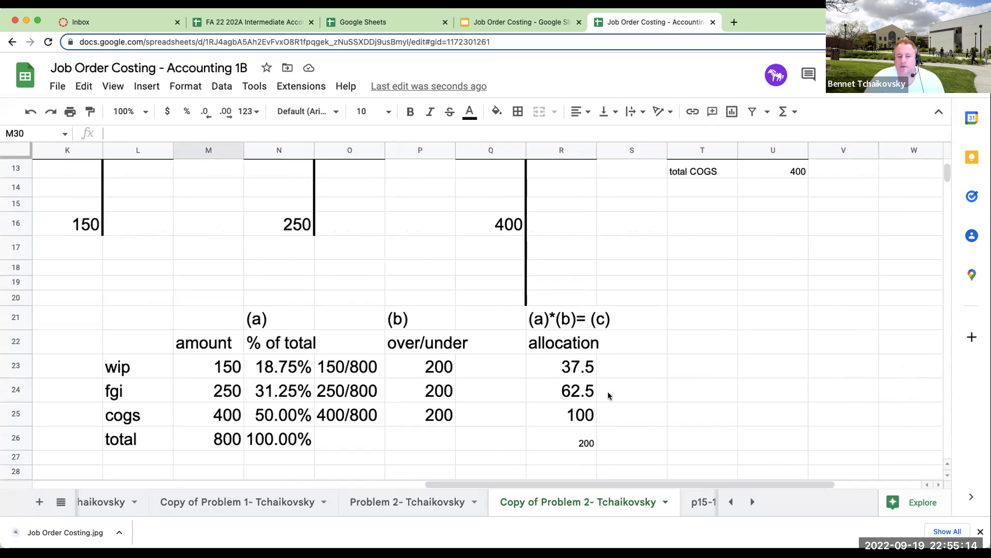
scroll(247, 370, down, 3)
text(6/30/24)
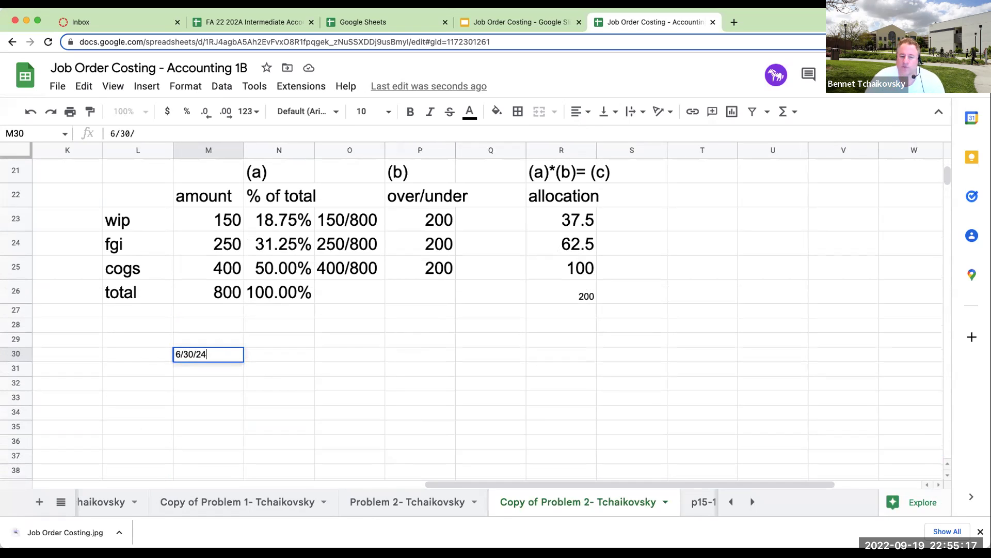
key(Tab)
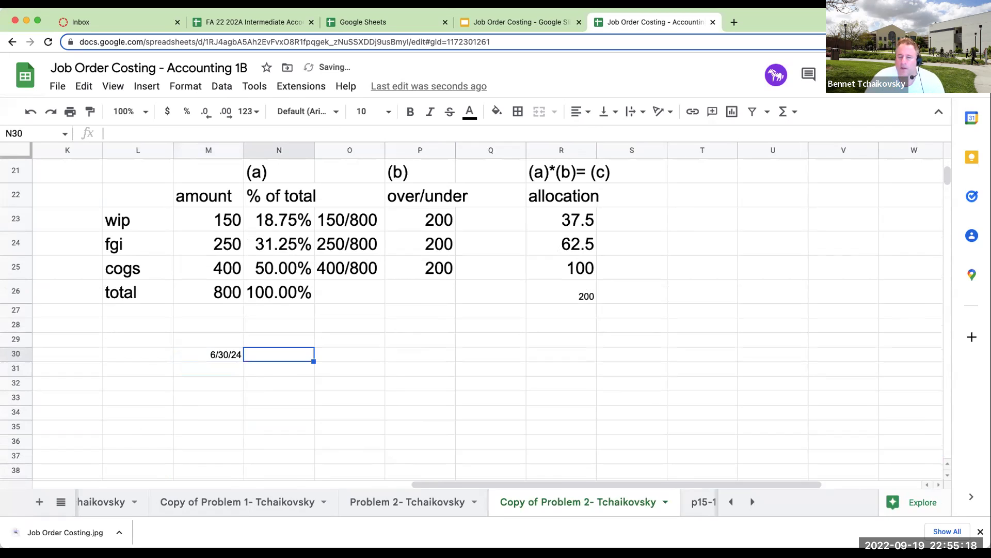
Enter factory overhead as the debited account in N30, based on the green 200 debit in the factory overhead T-account
drag(439, 486, 262, 486)
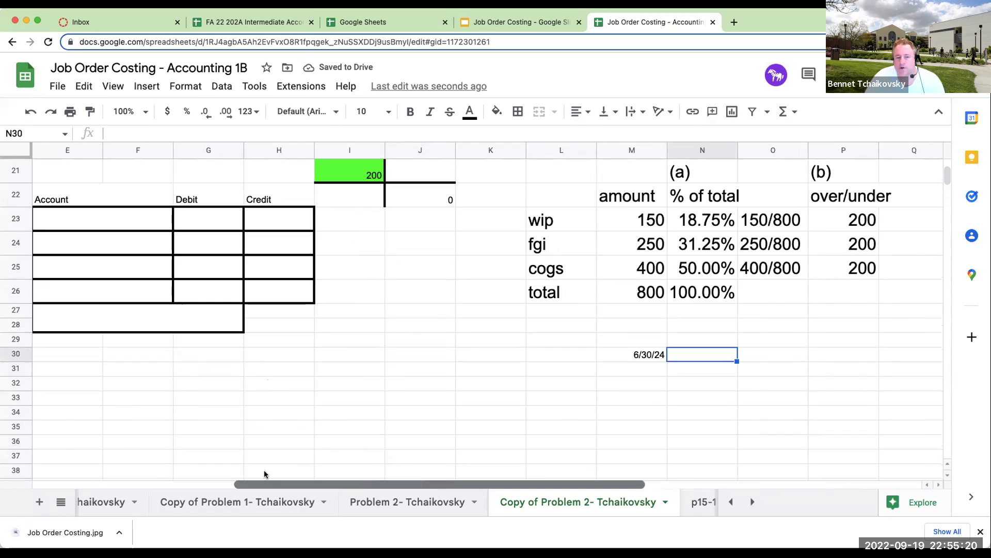
scroll(333, 374, up, 2)
click(344, 240)
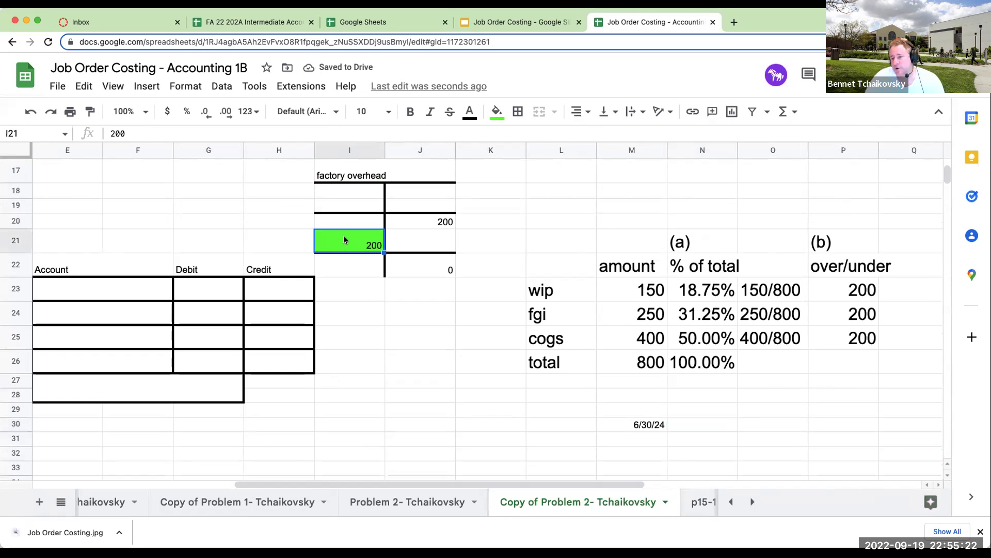
scroll(400, 176, up, 1)
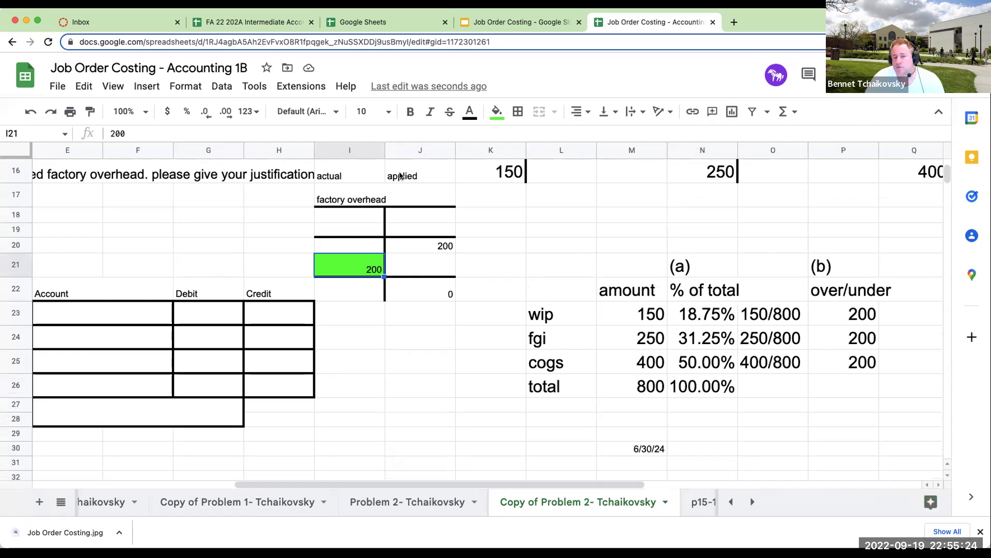
click(420, 243)
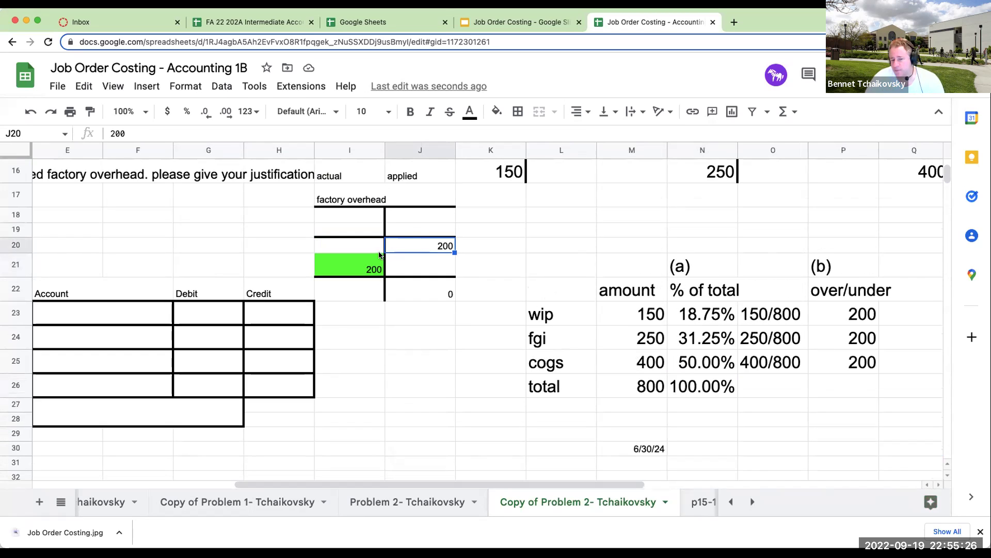
click(372, 268)
click(707, 448)
text(fa)
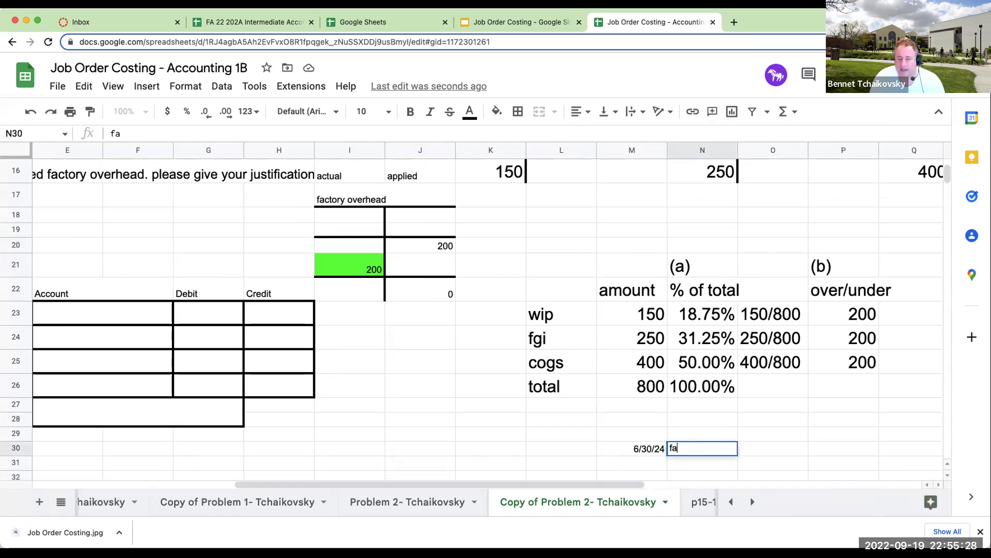
text(ctory overhead)
key(Return)
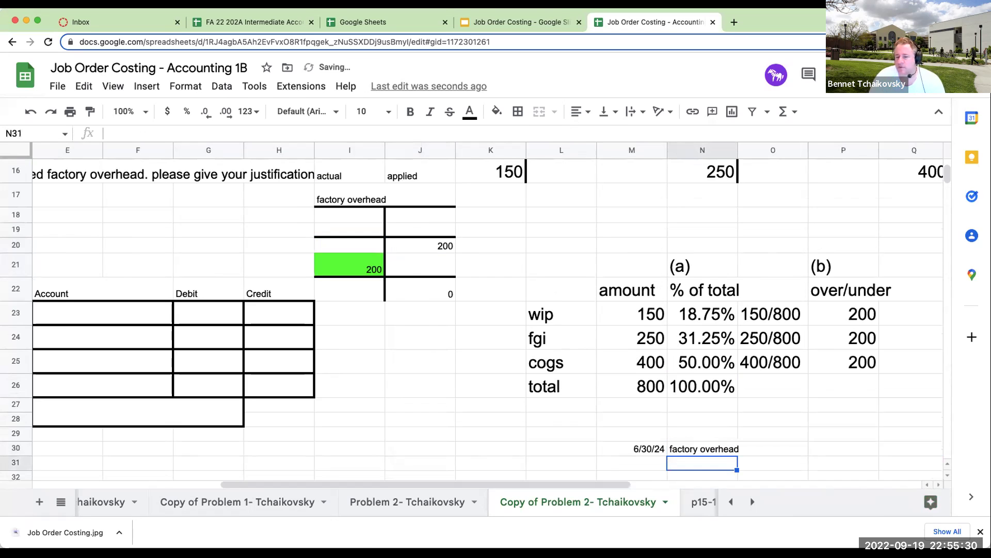
Set the font size of the journal entry area M29:Q38 to 18
drag(637, 434, 924, 478)
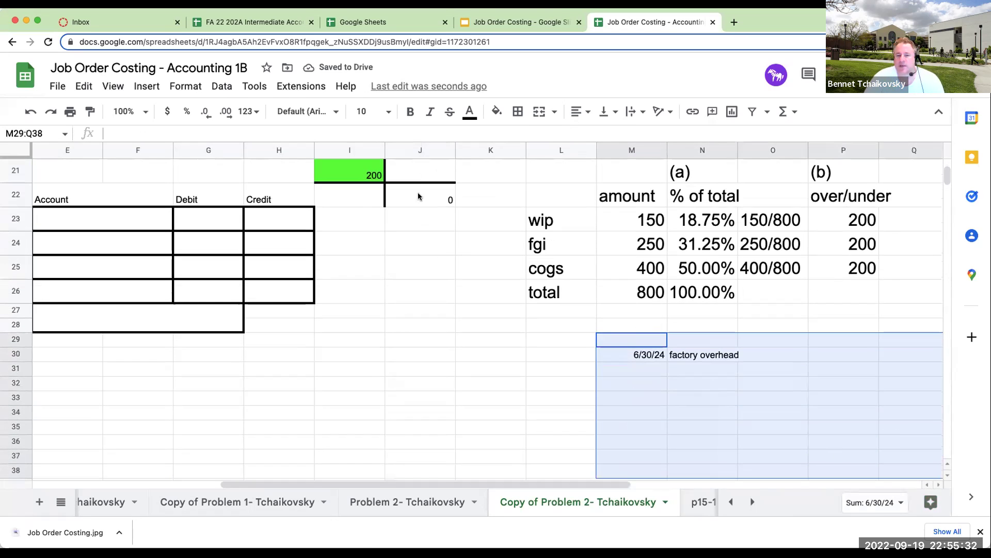
click(376, 103)
click(382, 321)
Enter the factory overhead debit amount of 200 in Q30
click(774, 359)
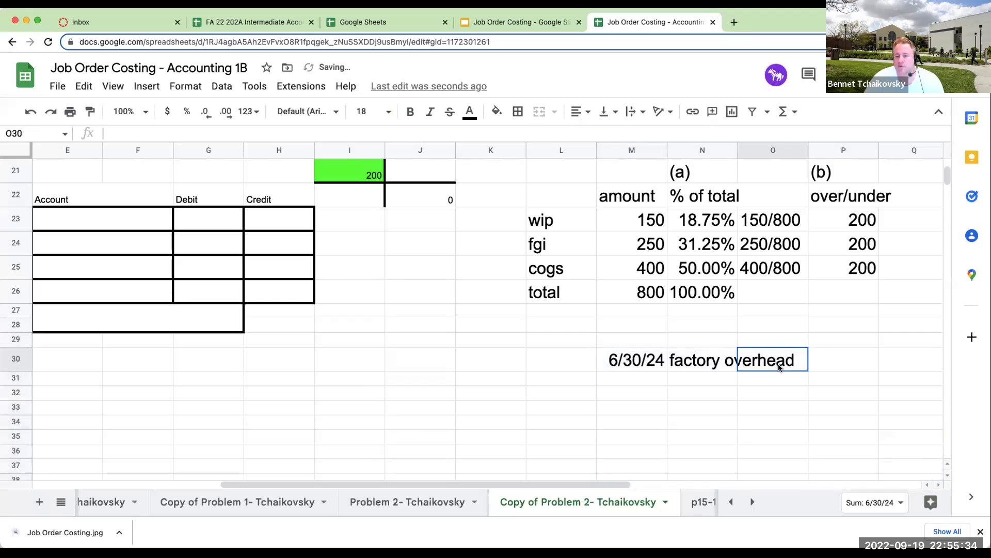
click(823, 353)
key(Right)
key(Right)
key(Left)
text(200)
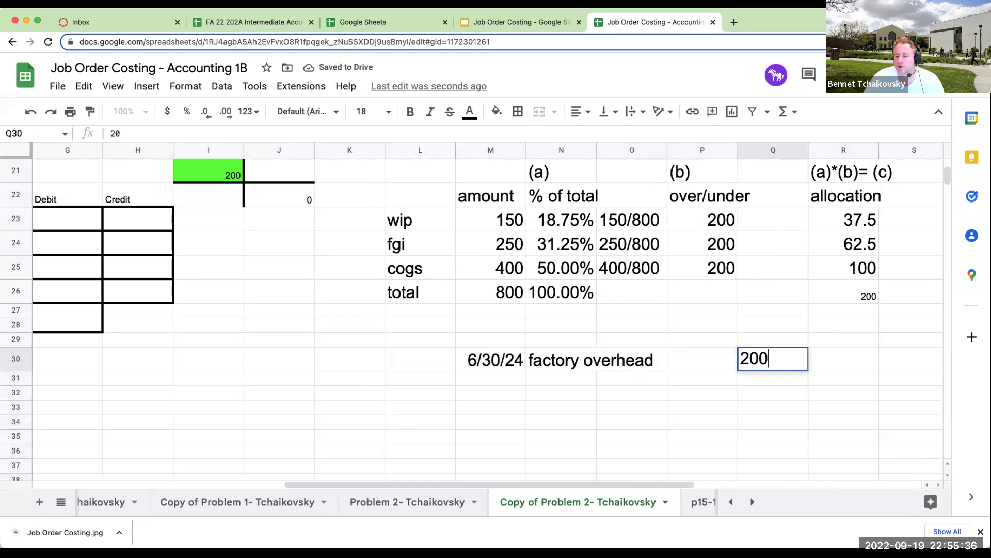
key(Return)
Add the credited accounts wip in O31 and fgi in O32 by referencing their labels in L23 and L24
key(Up)
key(Left)
key(Left)
key(Down)
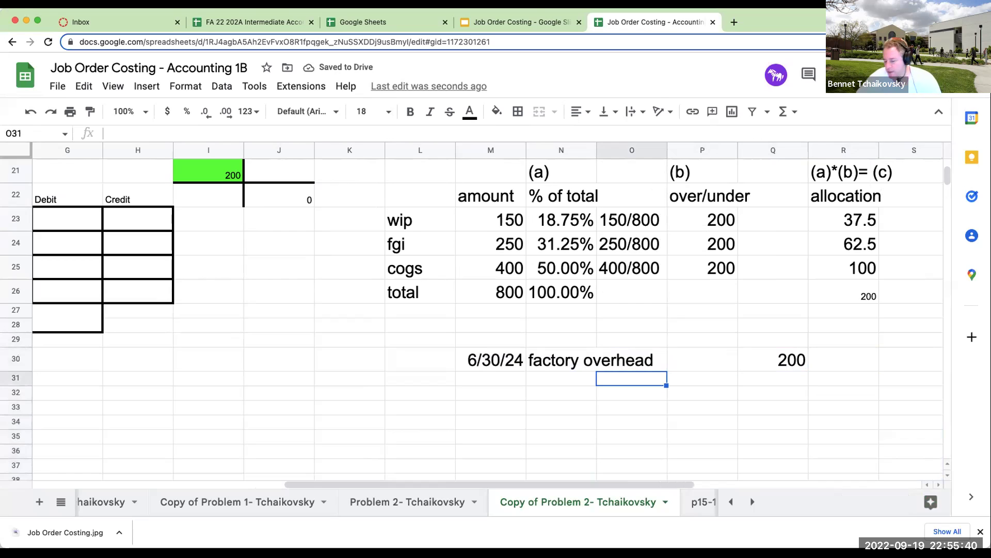
text(+)
click(400, 223)
key(Return)
text(+)
click(404, 244)
key(Return)
click(414, 272)
text(+)
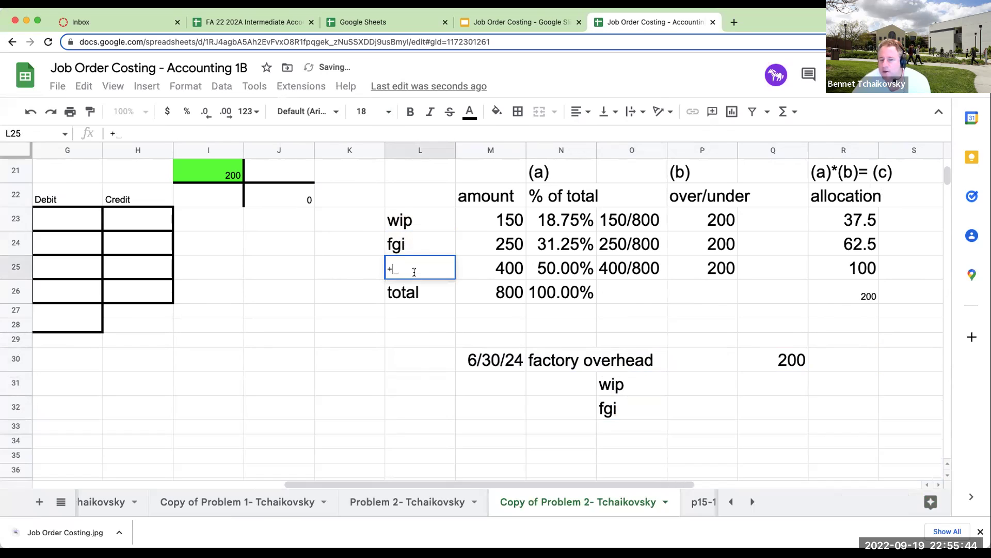
key(Escape)
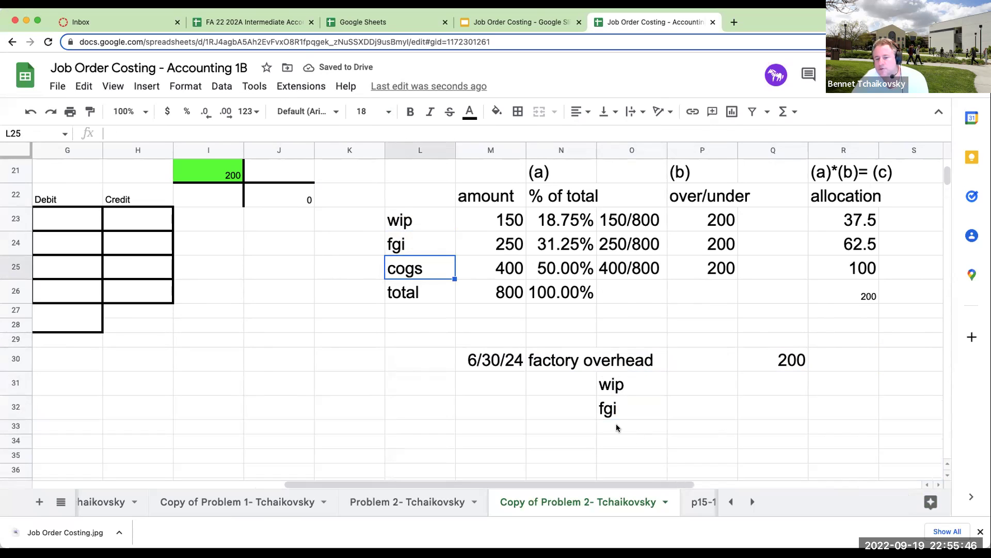
Add cogs as the third credited account in O33 by referencing its label in L25
click(619, 429)
text(+)
click(431, 275)
key(Return)
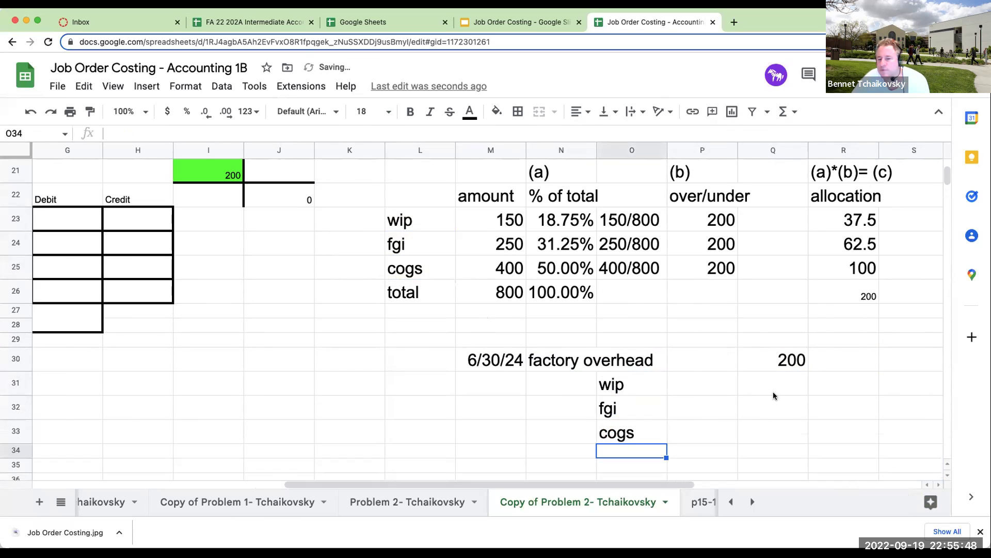
Fill the wip, fgi and cogs credit amounts in R31, R32 and R33 by referencing the allocations in R23, R24 and R25
click(864, 396)
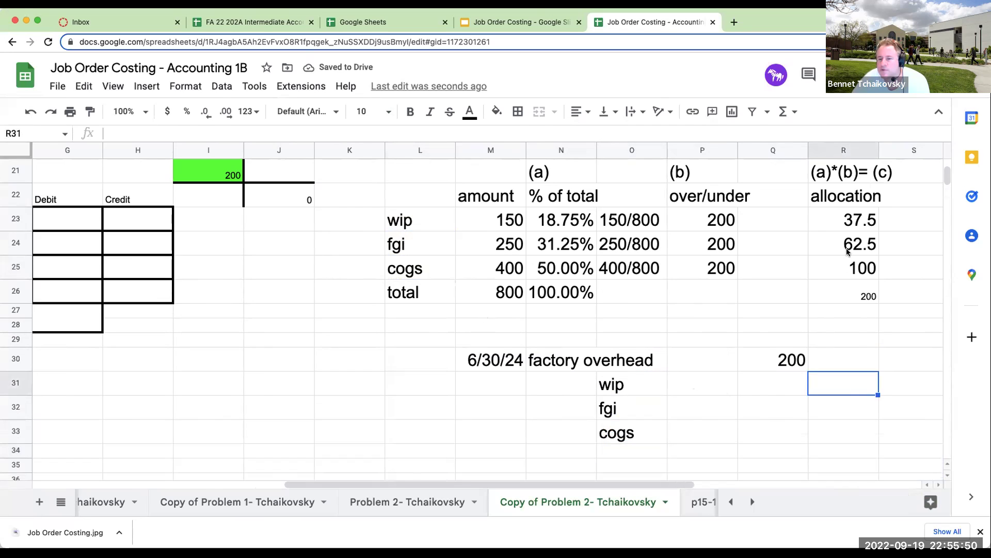
text(=)
click(845, 222)
key(Return)
text(+)
click(846, 237)
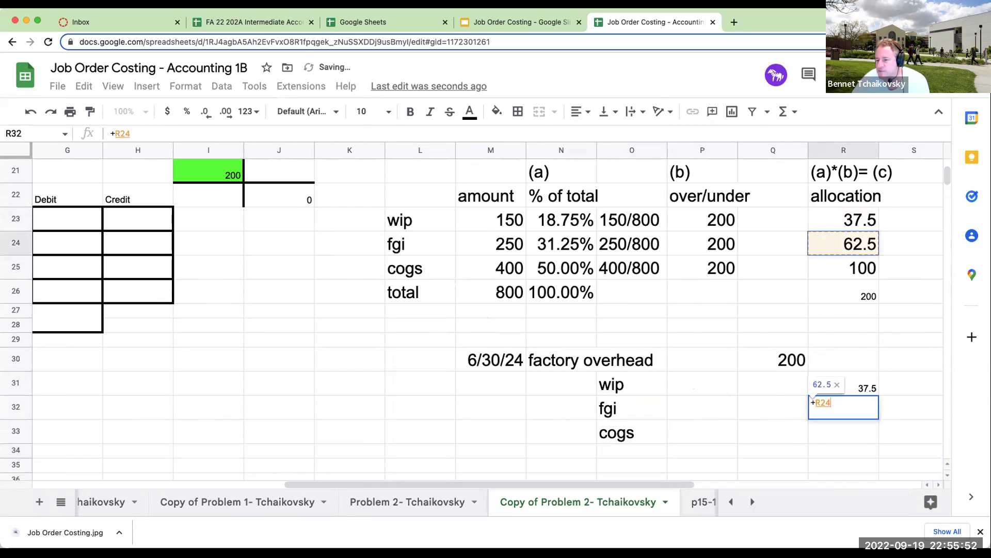
key(Return)
text(+)
click(853, 271)
key(Return)
Set the font size of the credit amounts in R31:R33 to 18
drag(852, 389, 846, 436)
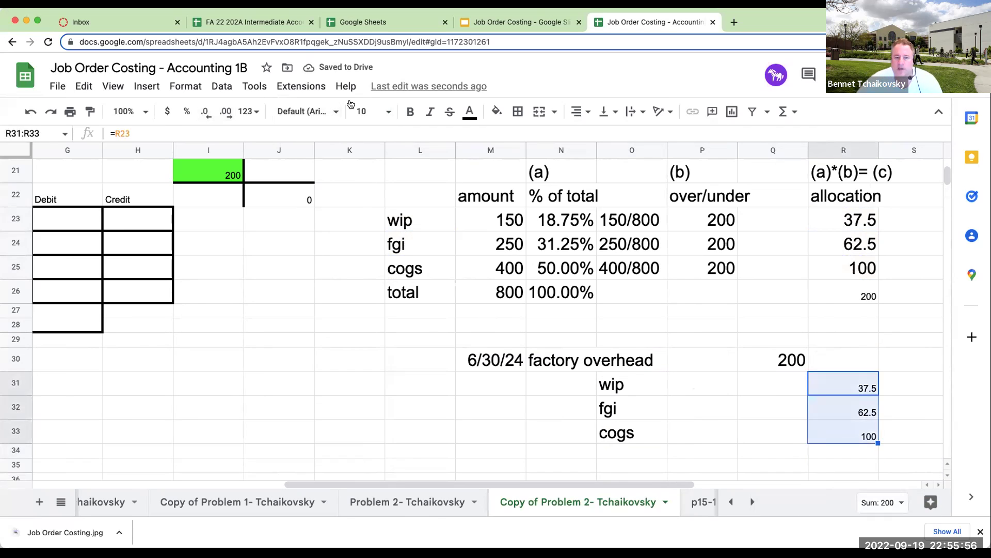
click(369, 112)
click(362, 314)
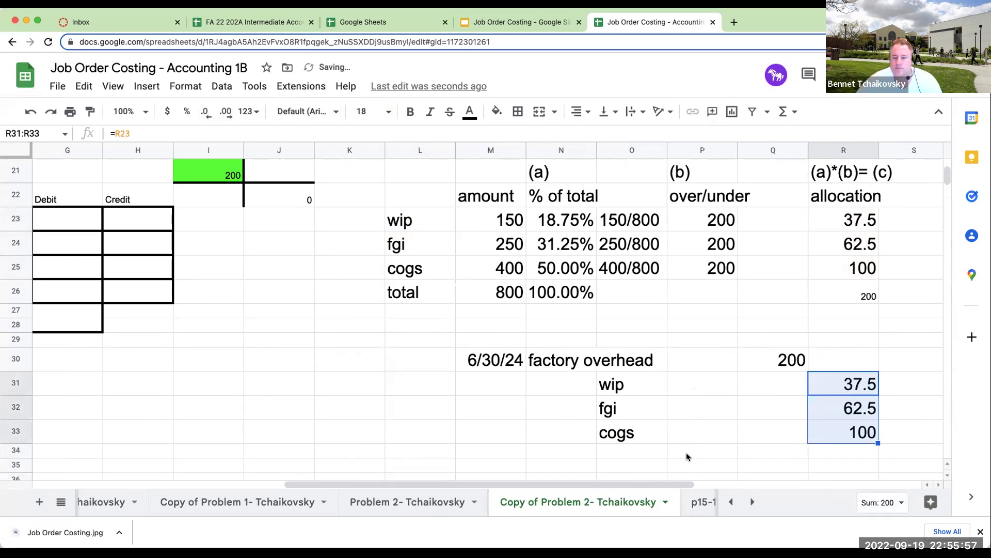
Enter the journal entry explanation "to adjust for overapplied factory overhead" in N34
click(567, 452)
text(to )
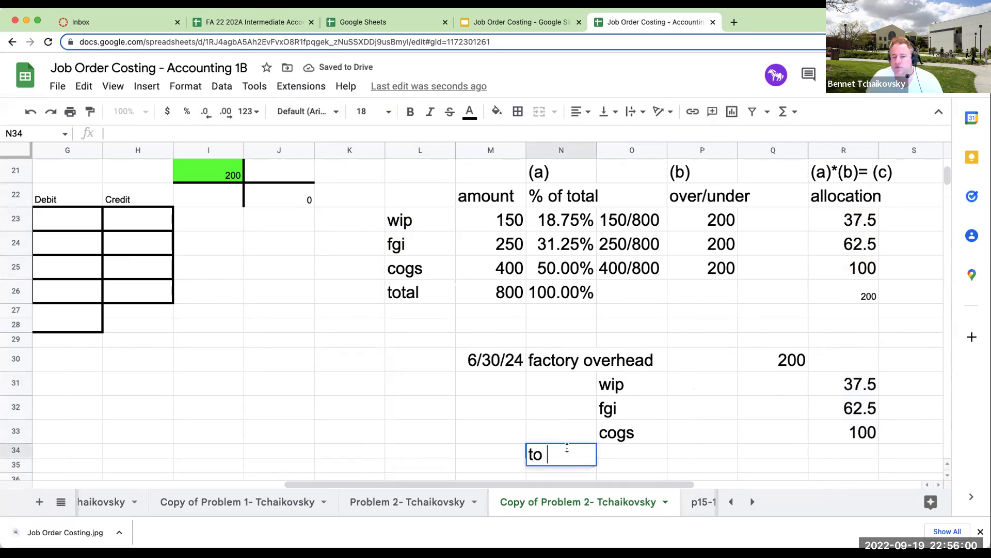
text(adjust for OVER A)
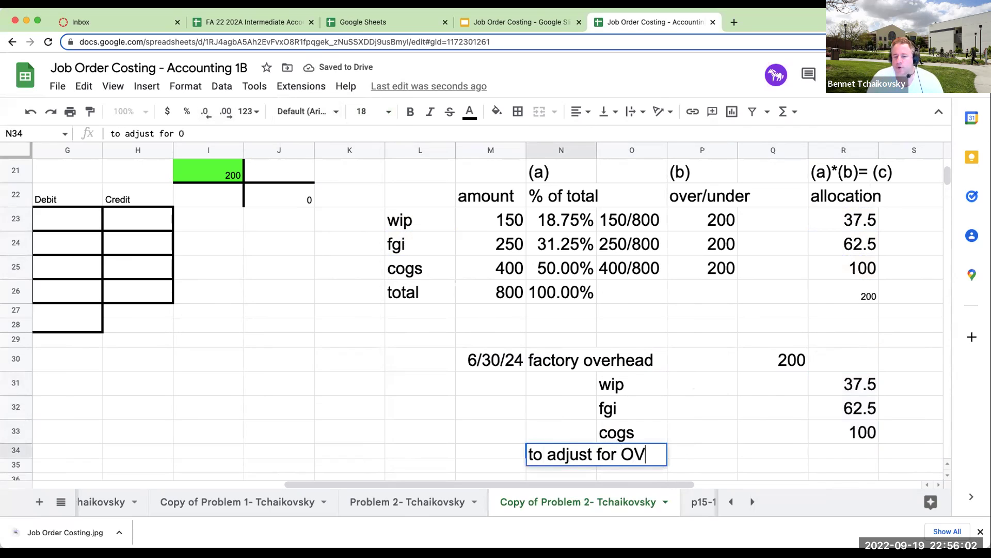
key(BackSpace)
key(BackSpace)
key(BackSpace)
key(BackSpace)
key(BackSpace)
key(BackSpace)
text(over)
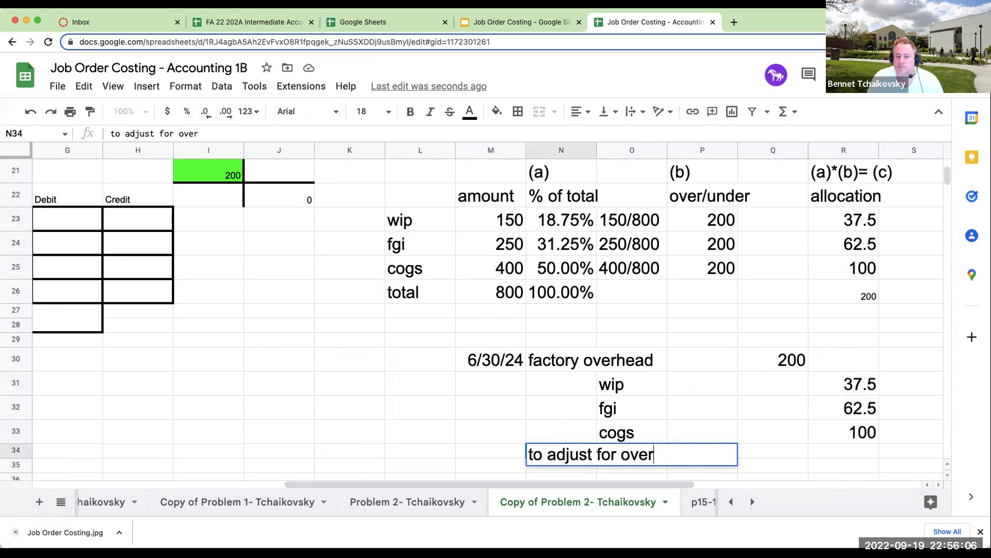
text(applied facotry)
key(BackSpace)
key(BackSpace)
key(BackSpace)
key(BackSpace)
text(tory overhea)
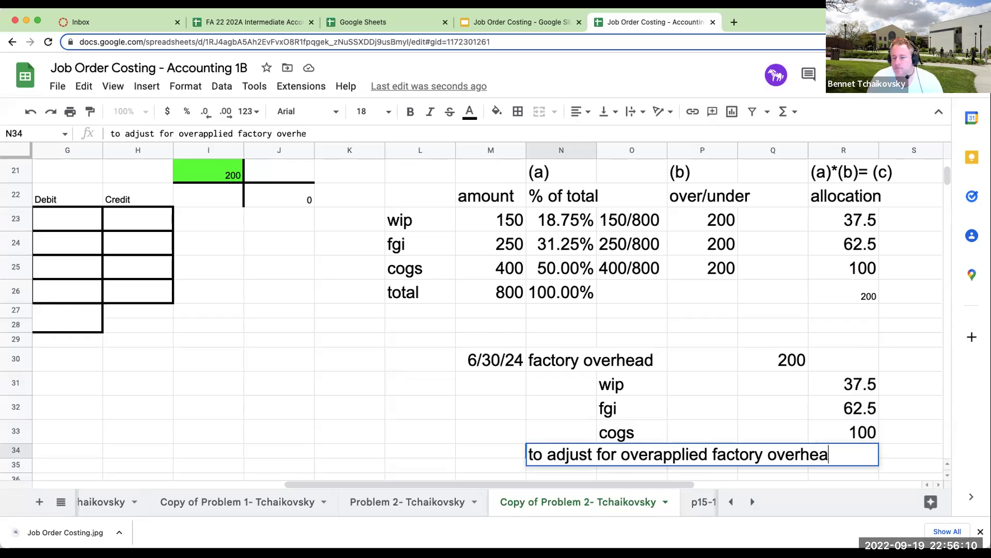
text(d)
key(Return)
Add the journal entry headers date in M29, account in N29, debit in Q29 and credit in R29
click(484, 312)
text(date)
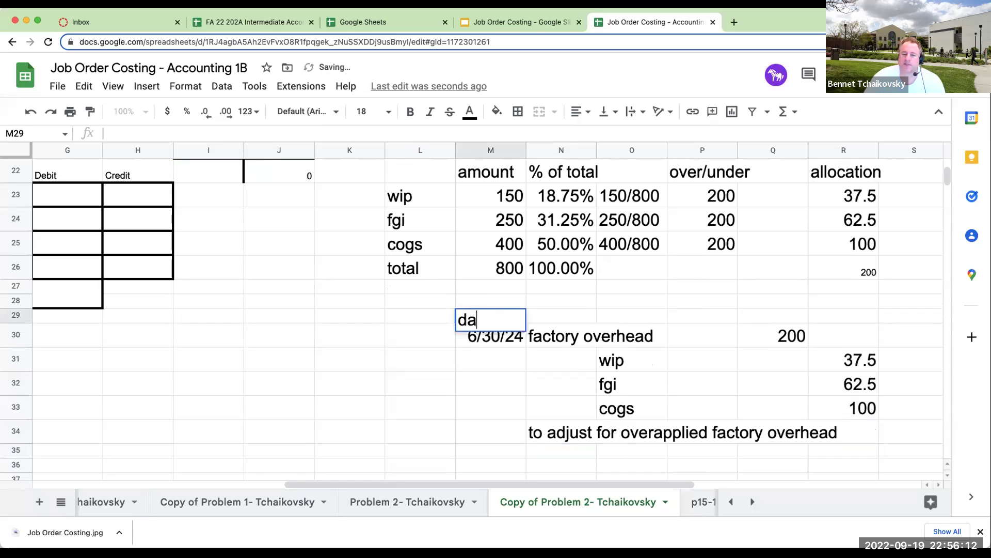
key(Tab)
text(account)
key(Tab)
key(Tab)
key(Tab)
text(debit)
key(Tab)
text(credit)
key(Return)
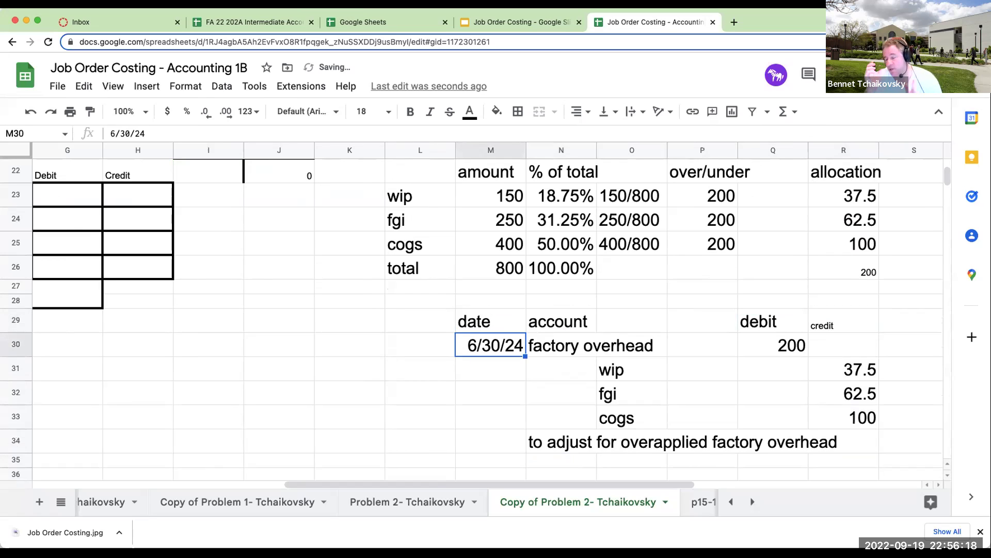
Enter 200 as the overapplied foh amount in U12, above total COGS
click(633, 368)
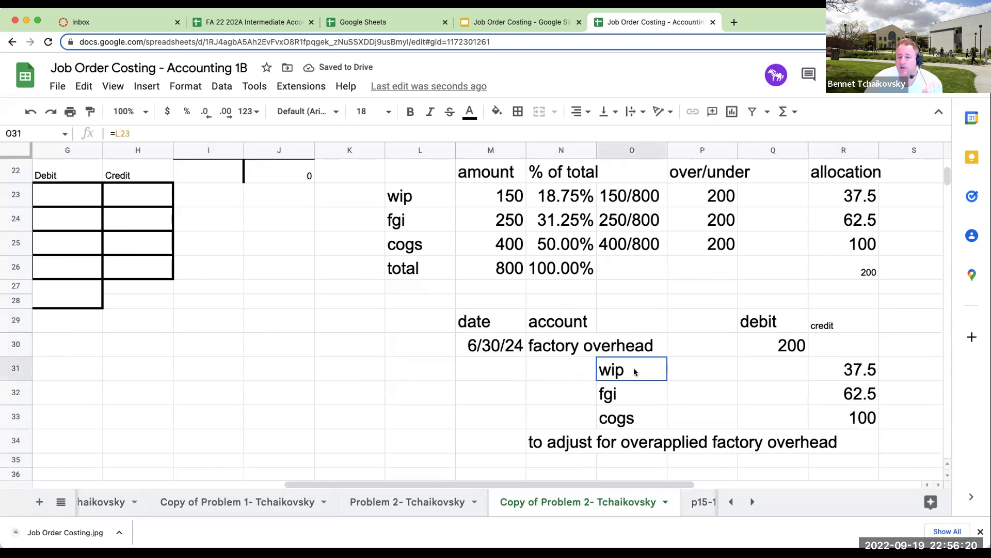
scroll(602, 317, up, 5)
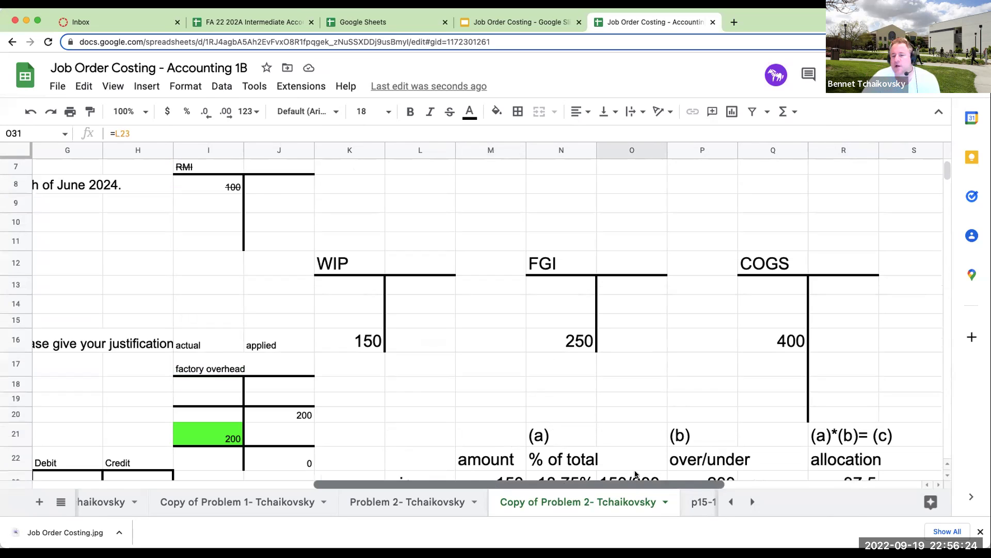
drag(494, 486, 668, 468)
click(766, 273)
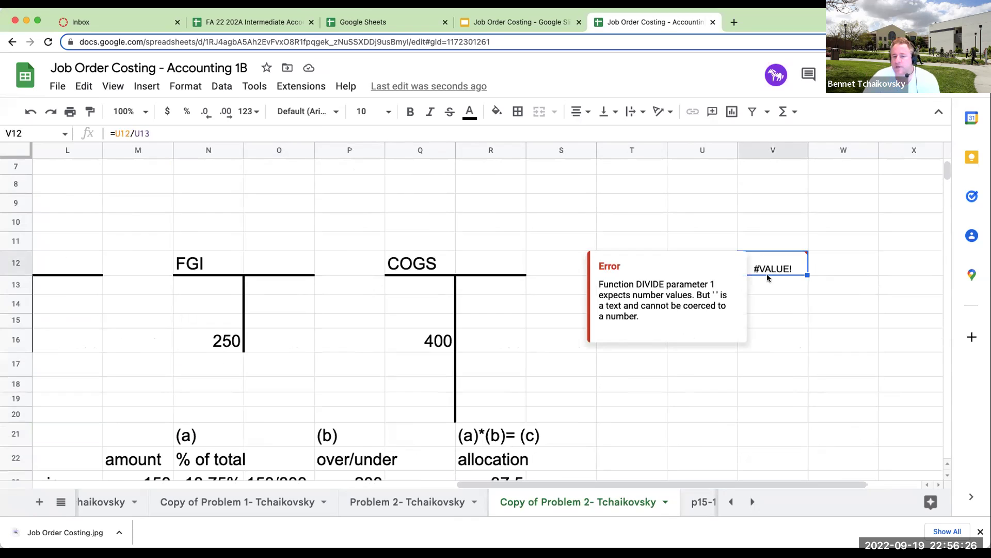
click(702, 241)
click(773, 240)
text(2)
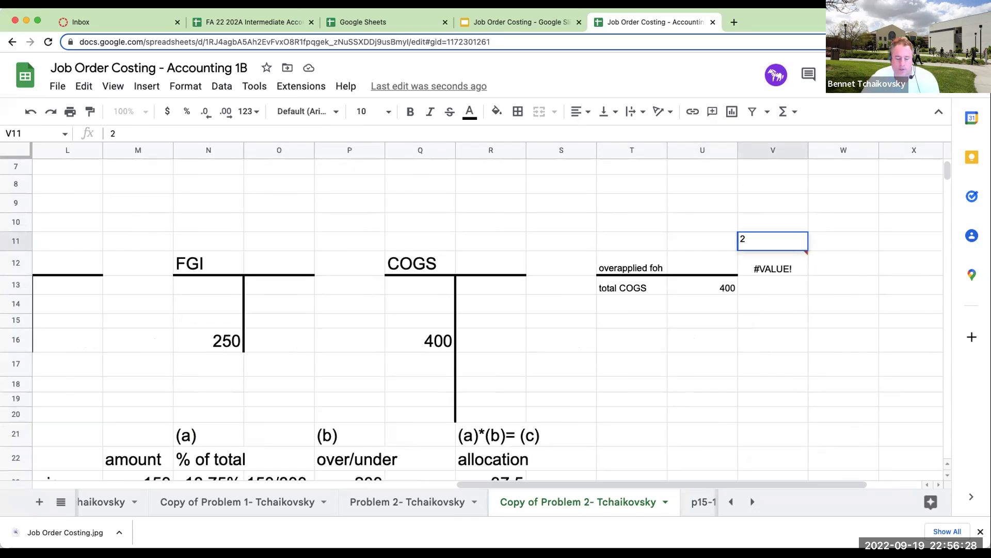
key(Escape)
click(702, 267)
text(200)
key(Return)
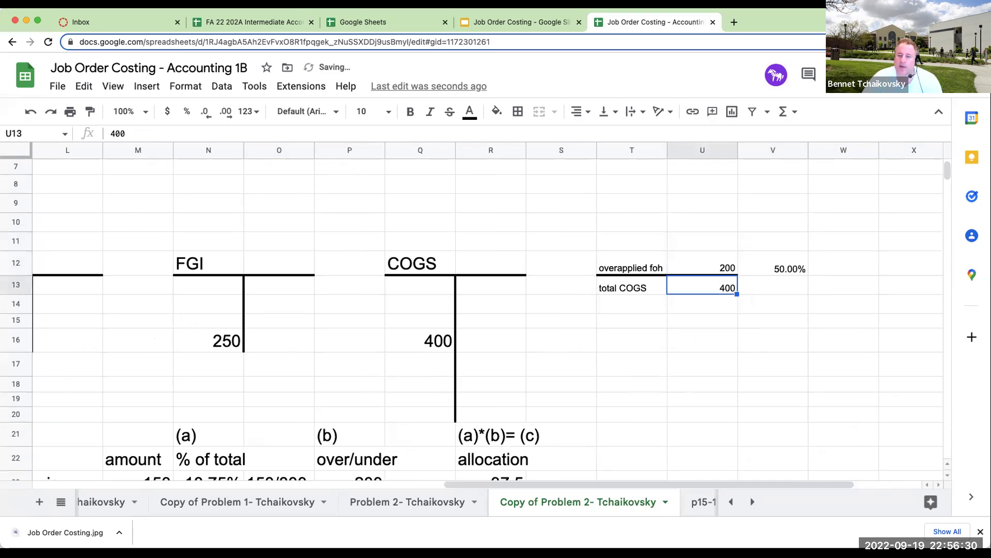
Review the Problem 2 balances and the instruction to prepare the adjusting journal entry with a quantified justification
click(630, 287)
key(Left)
key(Left)
key(Left)
key(Left)
key(Left)
key(Left)
key(Left)
key(Left)
key(Left)
key(Left)
key(Left)
key(Left)
key(Left)
key(Left)
key(Left)
key(Left)
key(Left)
key(Left)
key(Left)
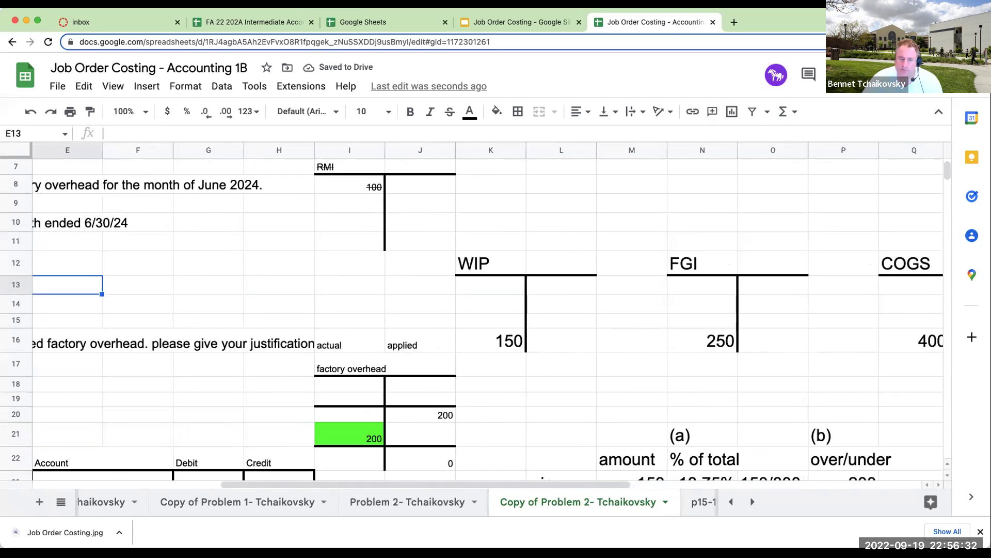
key(Down)
key(Down)
key(Right)
key(Right)
key(Down)
key(Left)
key(Right)
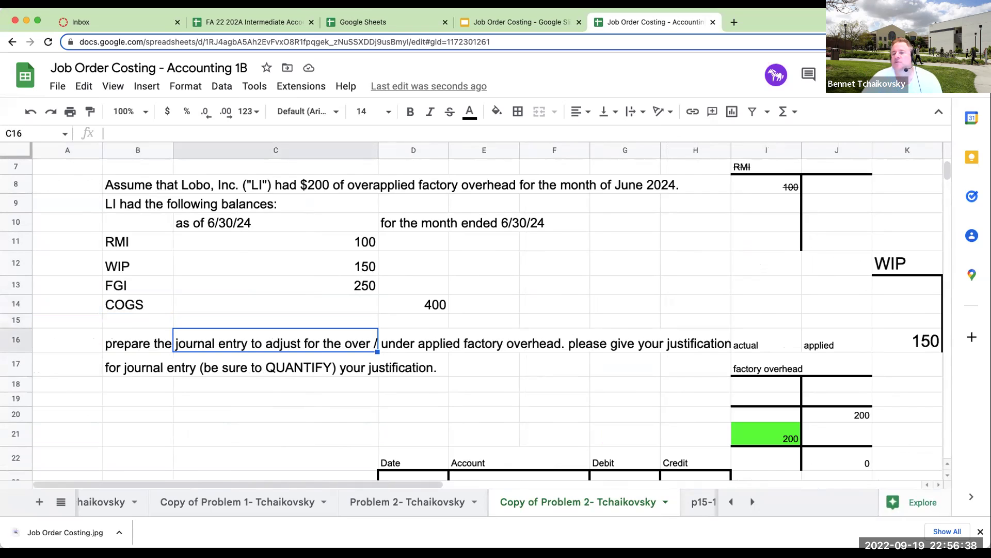
Examine the ratio of overapplied foh to total COGS beside the COGS T-account
key(Right)
key(Right)
key(Right)
key(Right)
key(Right)
key(Right)
key(Right)
key(Right)
key(Right)
key(Right)
key(Right)
key(Right)
key(Right)
key(Right)
key(Right)
key(Right)
key(Right)
key(Right)
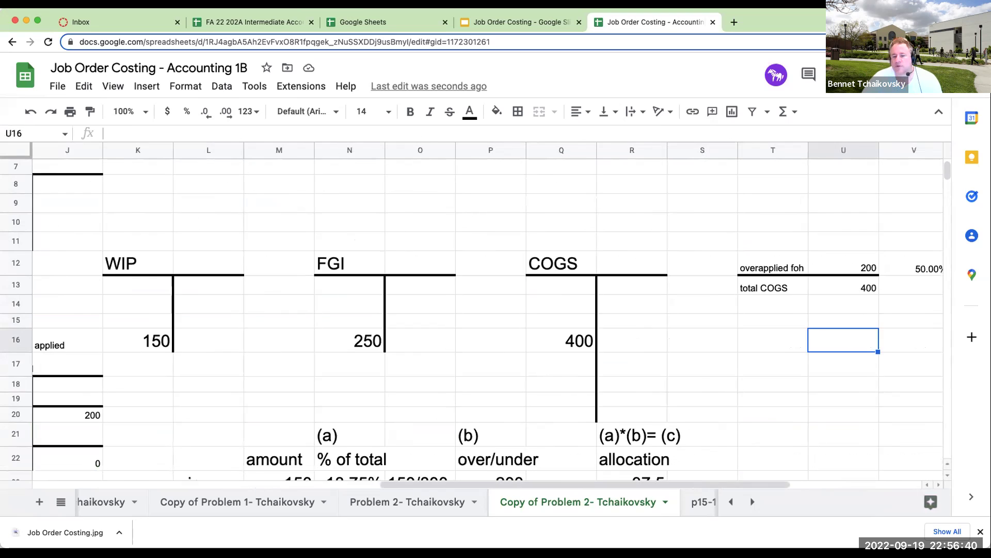
scroll(508, 349, down, 5)
scroll(509, 349, up, 5)
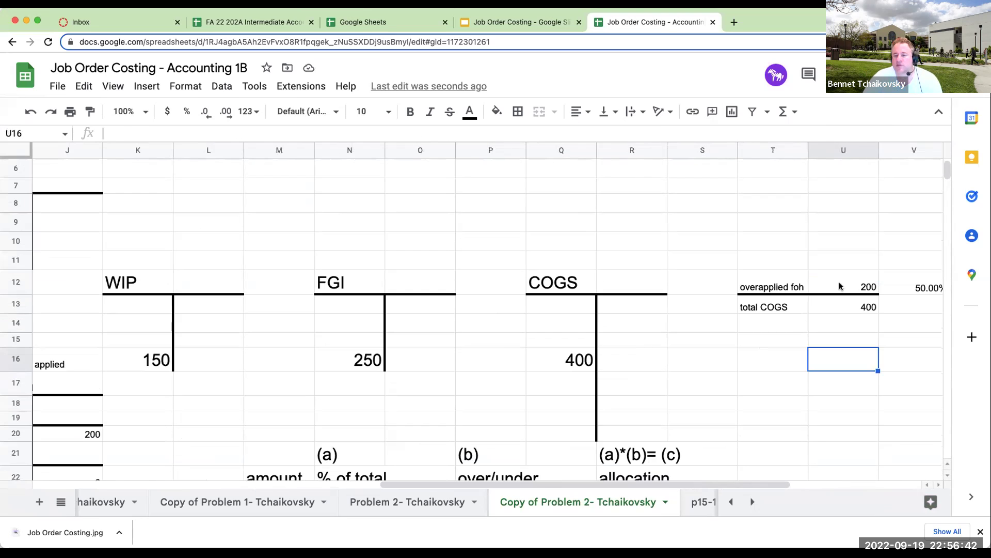
click(856, 277)
key(Right)
key(Right)
key(Down)
key(Down)
key(Left)
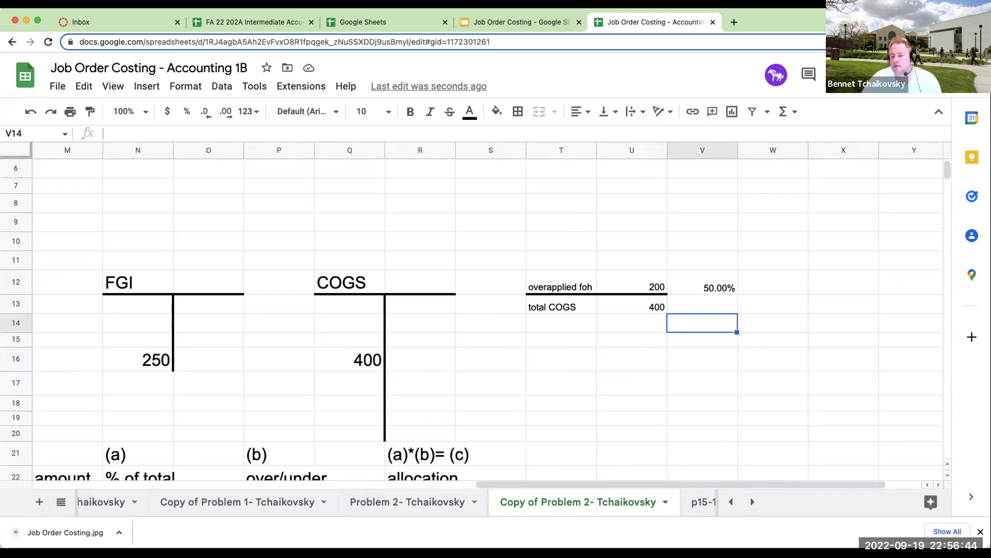
key(Down)
key(Left)
On the original Problem 2 sheet, insert "(200/400 = 50%)" after "materially significant" in the justification text in B20
click(432, 500)
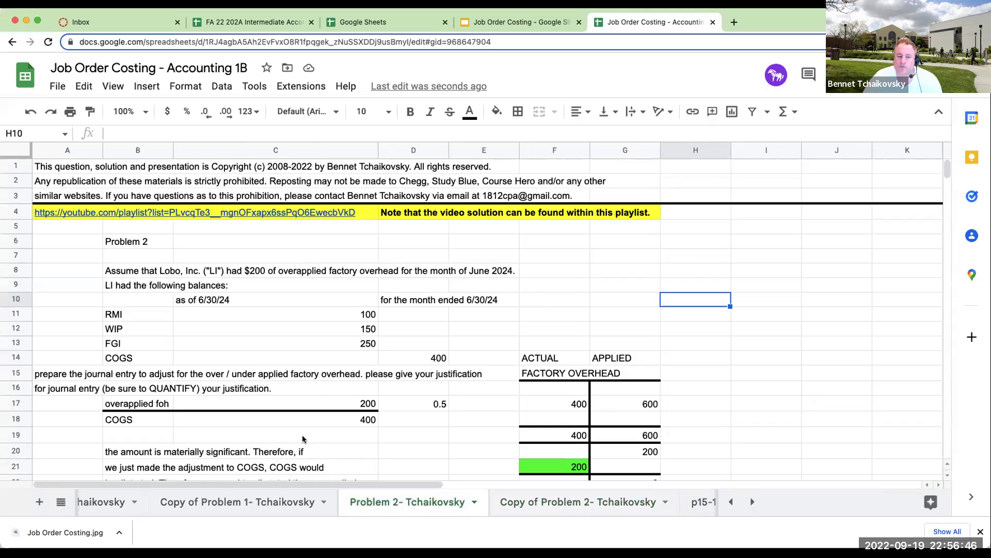
click(168, 406)
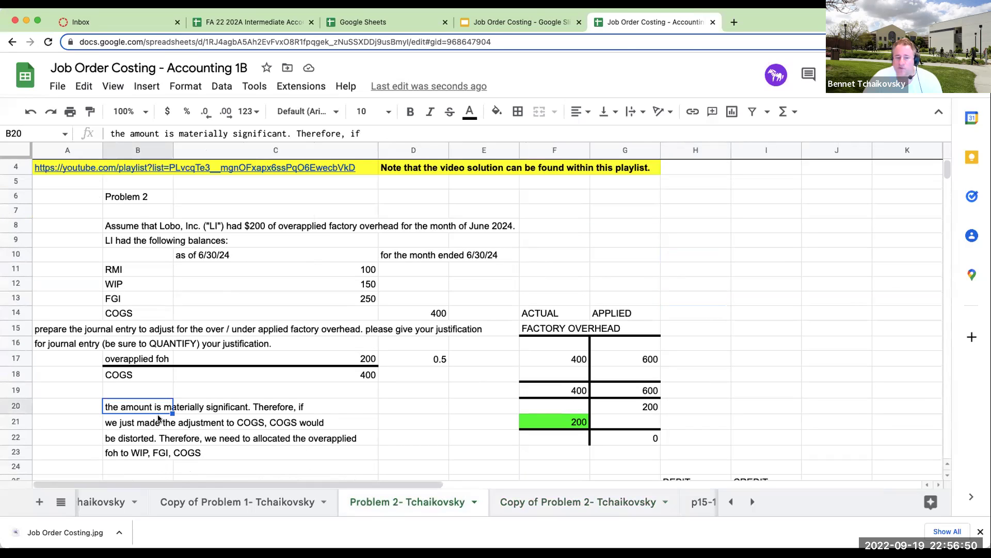
click(288, 134)
text()3)
key(BackSpace)
key(BackSpace)
text((200)
text(/)
text(400)
text( = 50%))
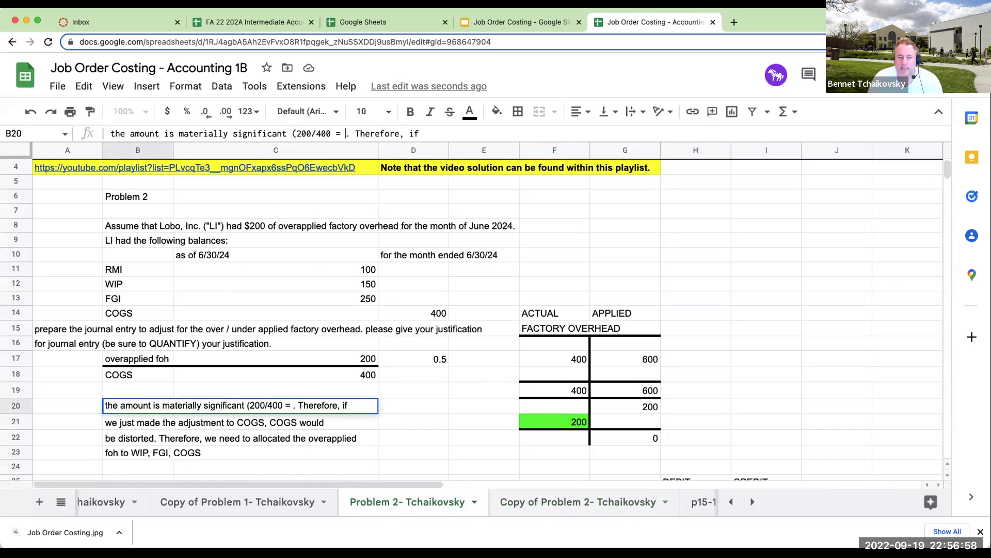
key(Return)
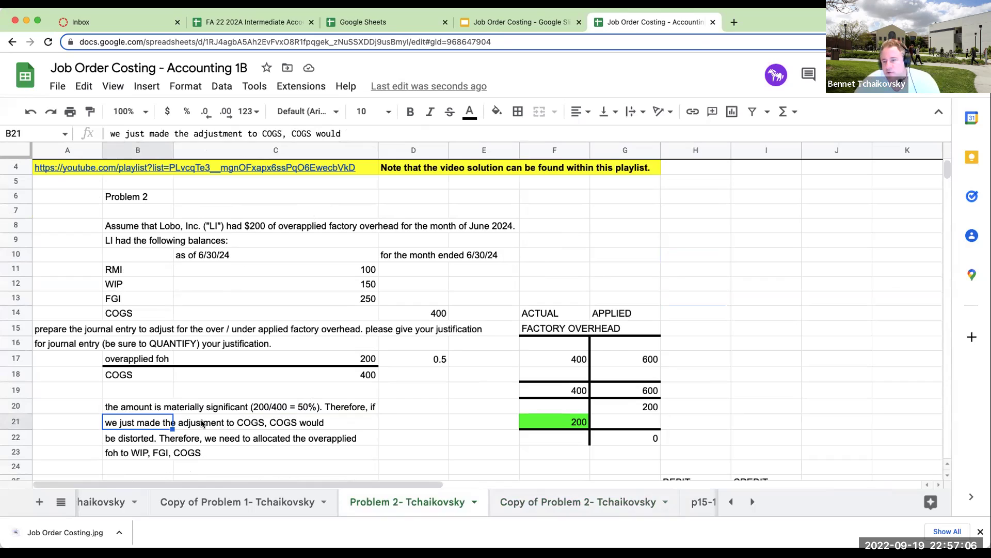
Review the rest of the justification and the journal entry, and compare them with the underapplied overhead entry on the Copy of Problem 1 sheet
key(Down)
key(Down)
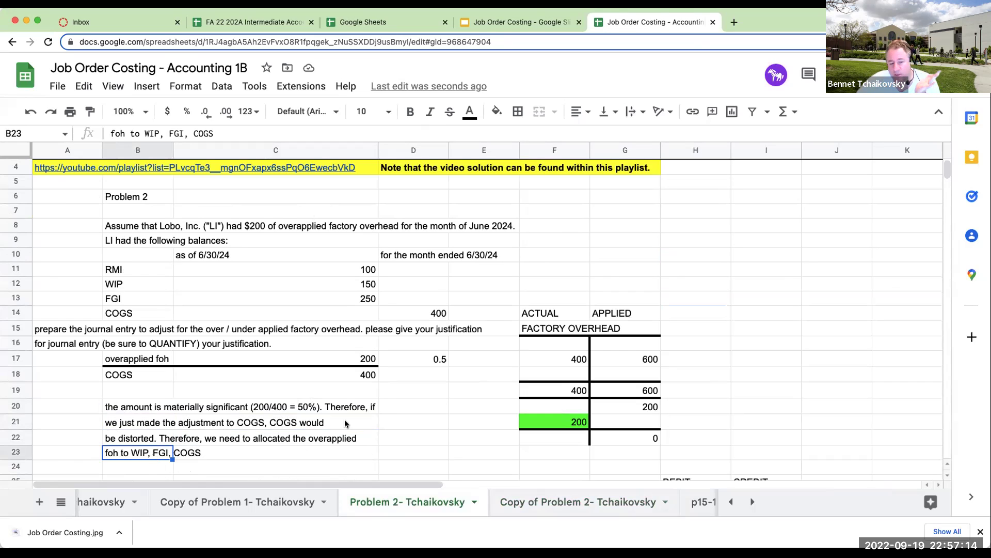
scroll(346, 362, down, 2)
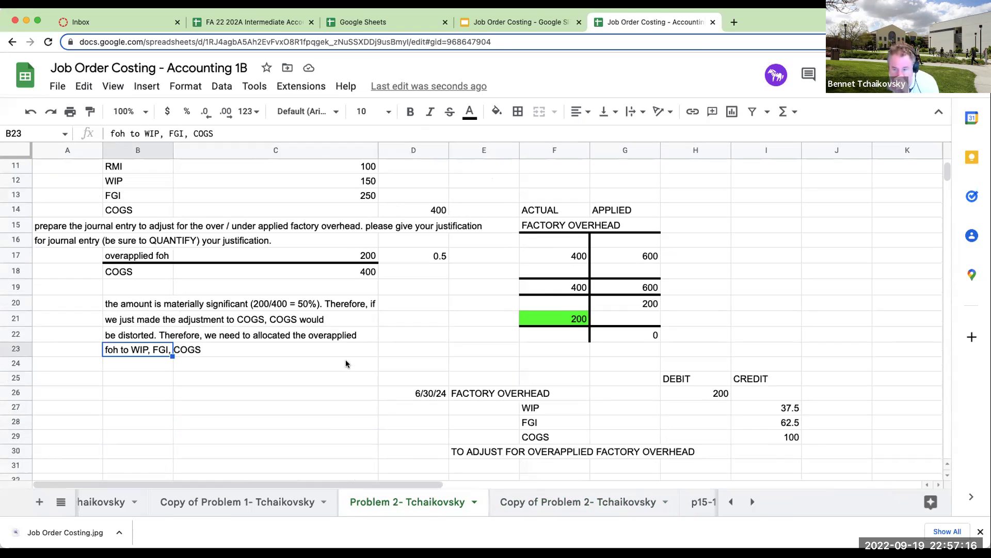
scroll(345, 359, up, 3)
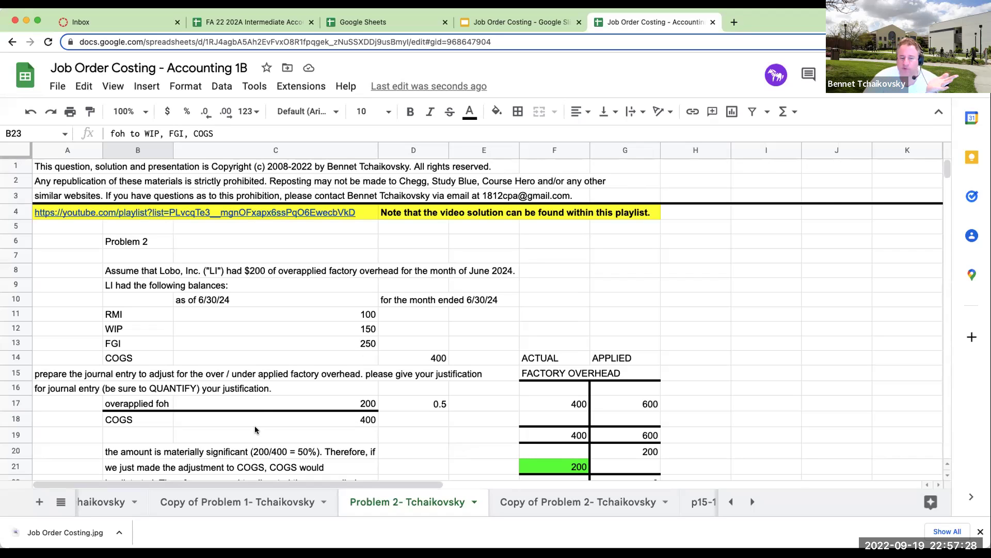
click(241, 493)
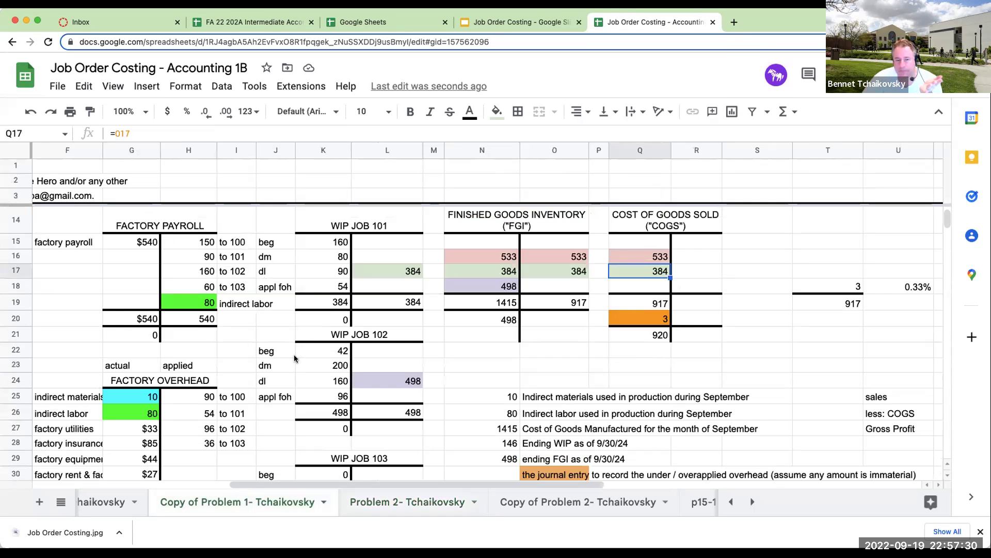
scroll(483, 296, down, 5)
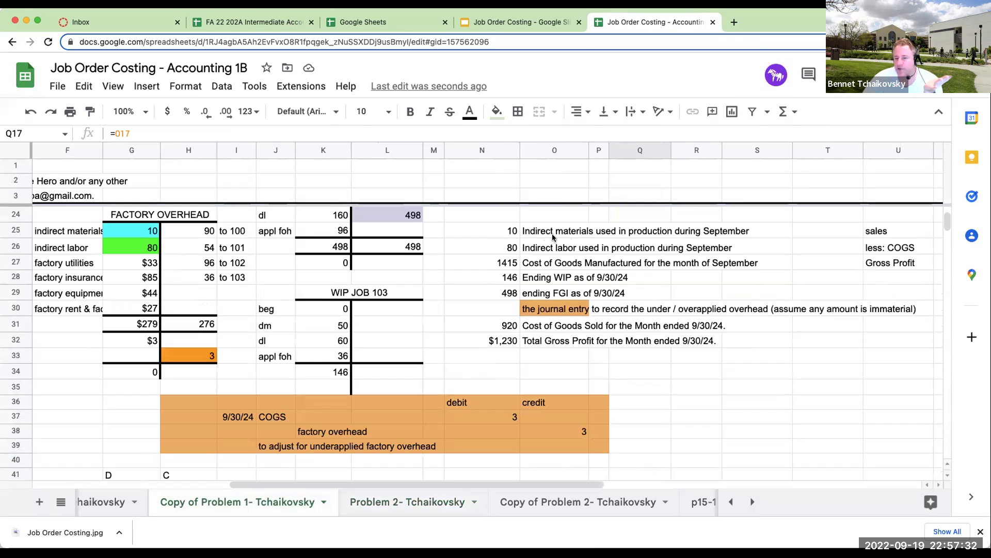
Return to the Copy of Problem 2 sheet and reread its balances and the quantified justification requirement
click(569, 508)
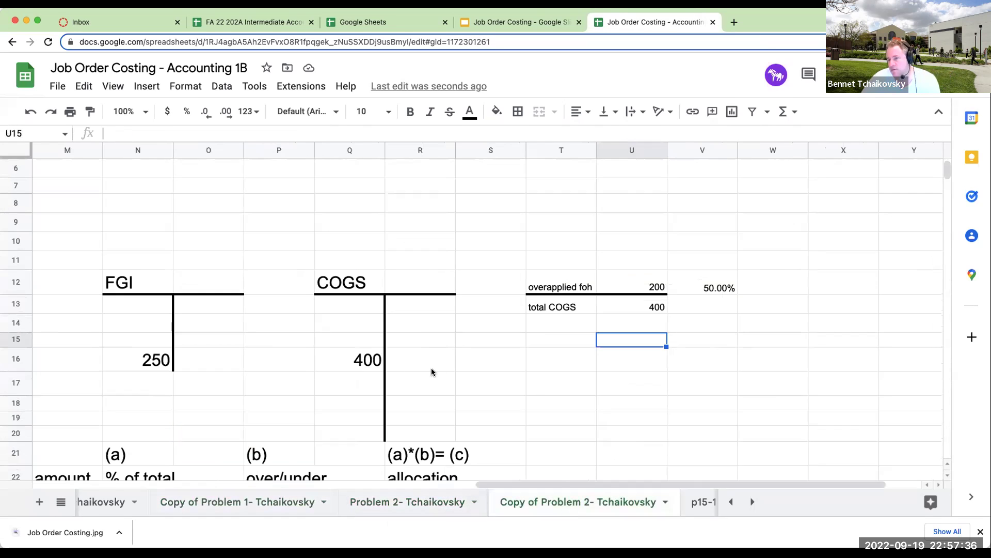
scroll(381, 362, up, 3)
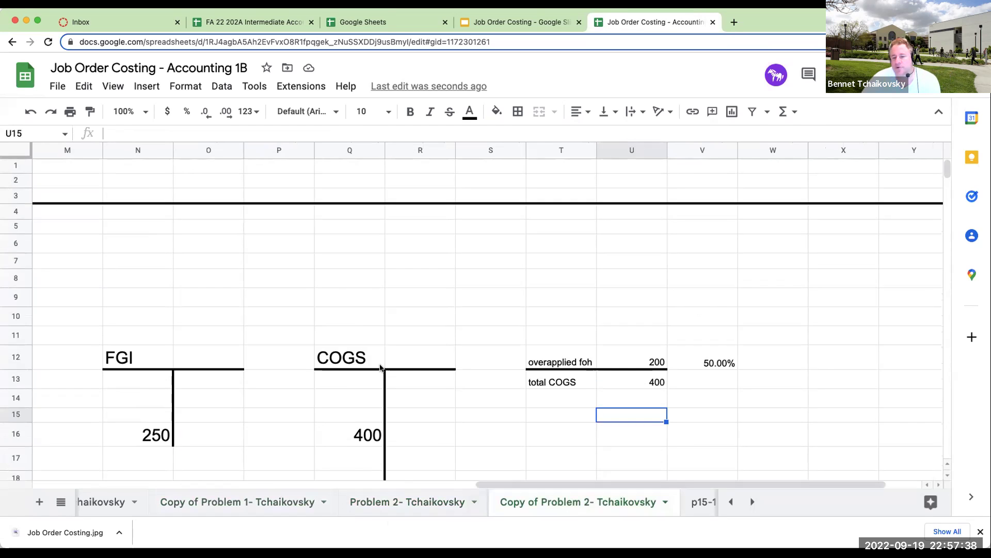
scroll(381, 368, down, 2)
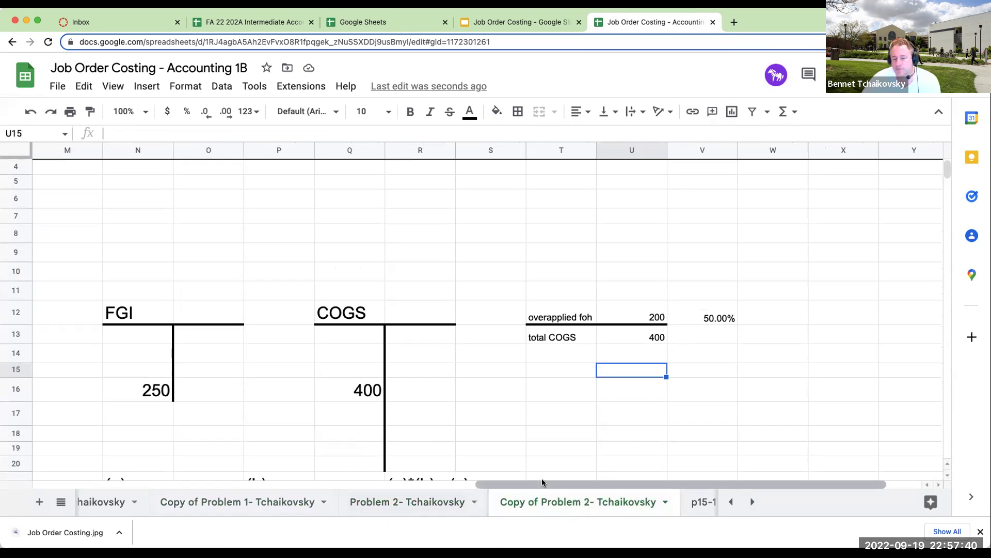
scroll(138, 471, left, 10)
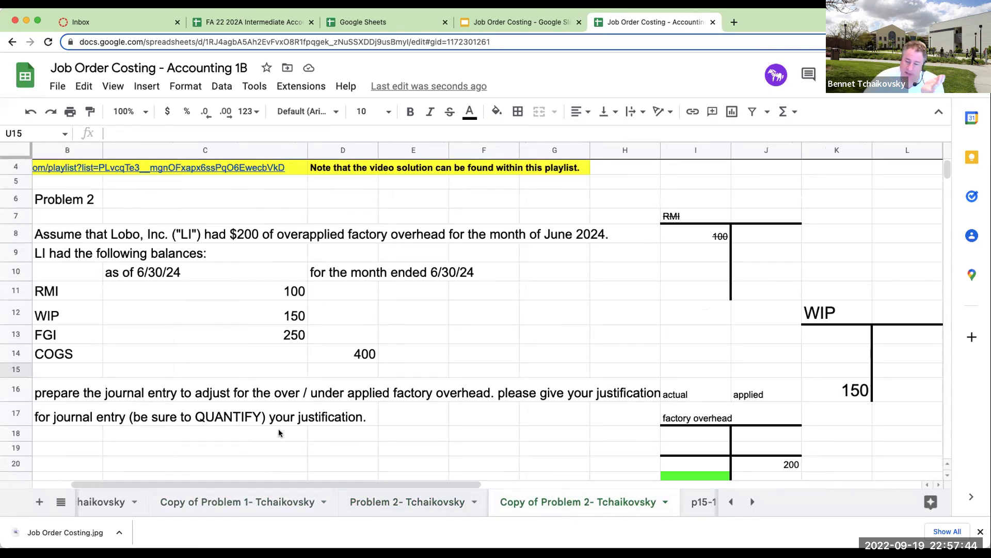
click(197, 411)
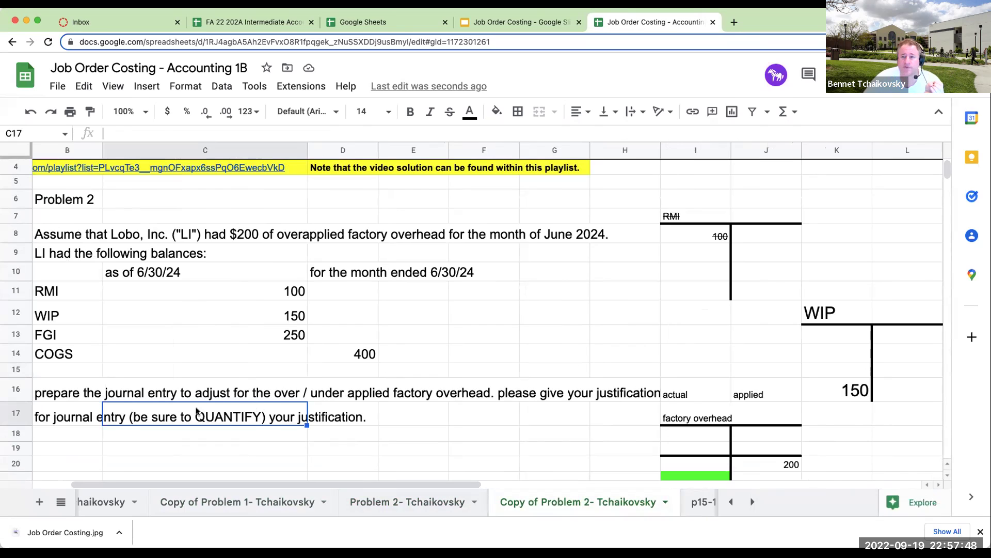
scroll(335, 409, down, 3)
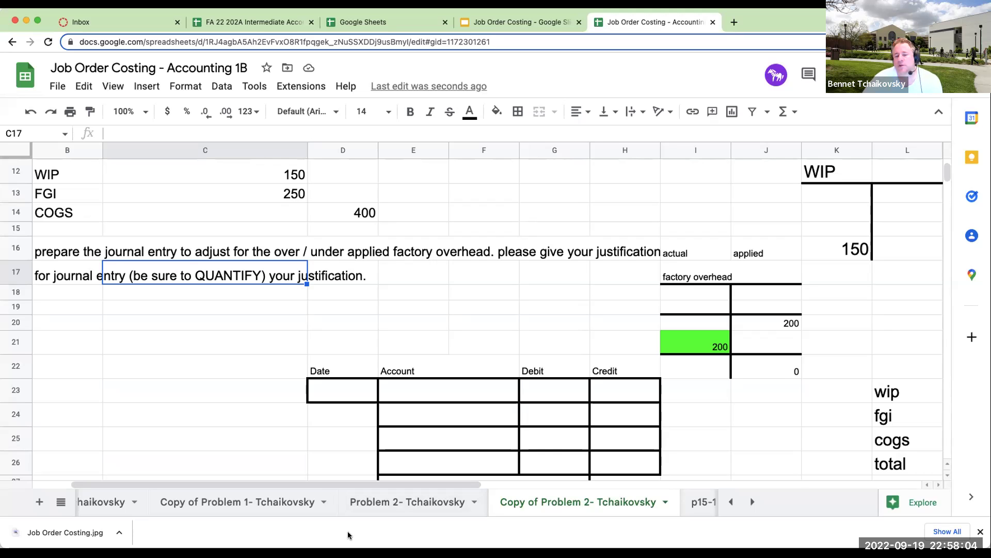
click(431, 503)
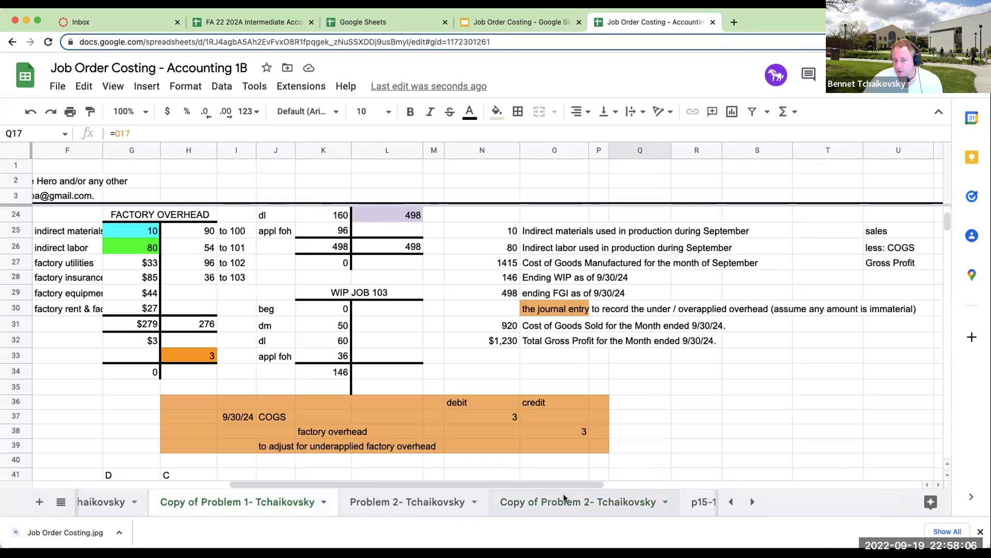
click(565, 499)
scroll(525, 422, up, 5)
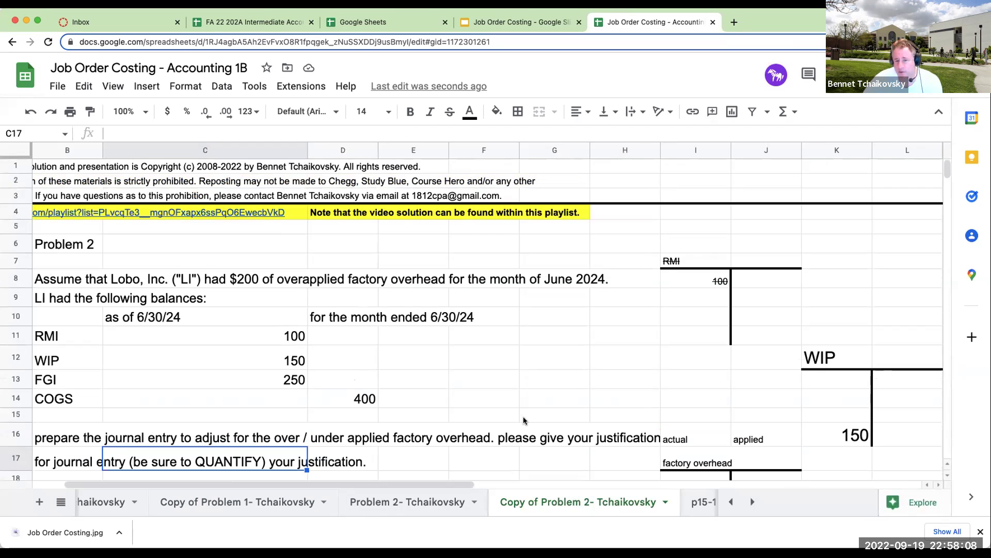
scroll(554, 402, down, 1)
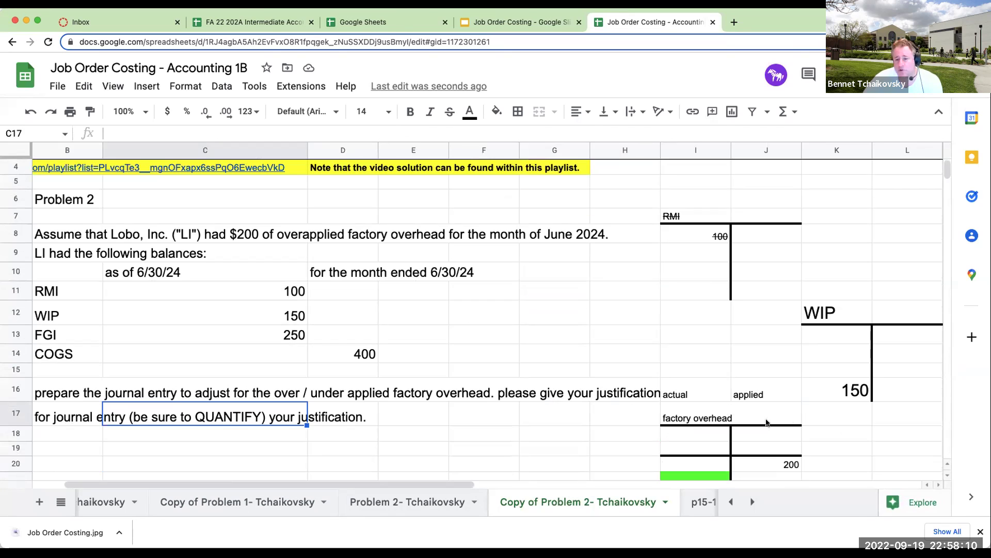
Check the actual and applied sides of the factory overhead T-account and switch to the Job Order Costing presentation in Google Slides
click(749, 395)
click(693, 397)
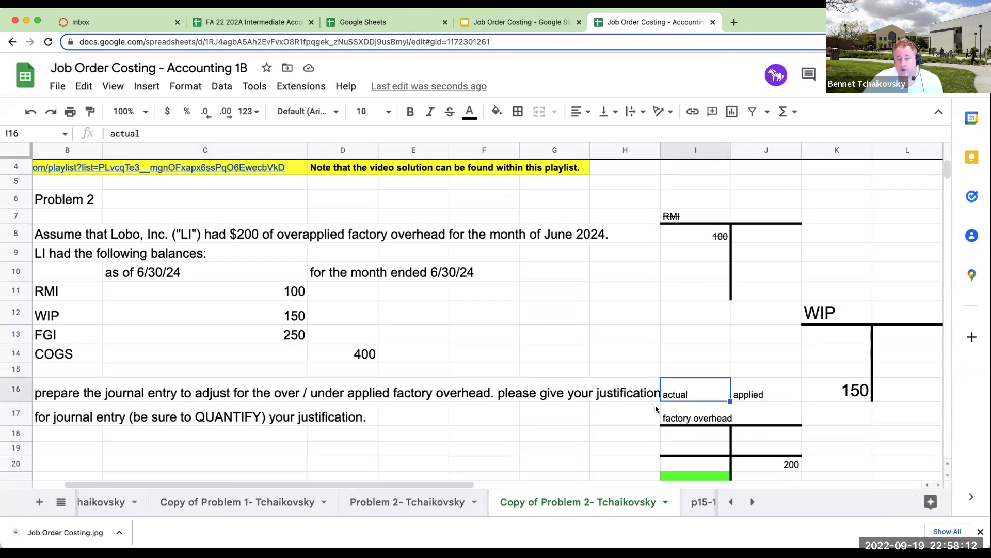
scroll(737, 417, down, 1)
click(738, 417)
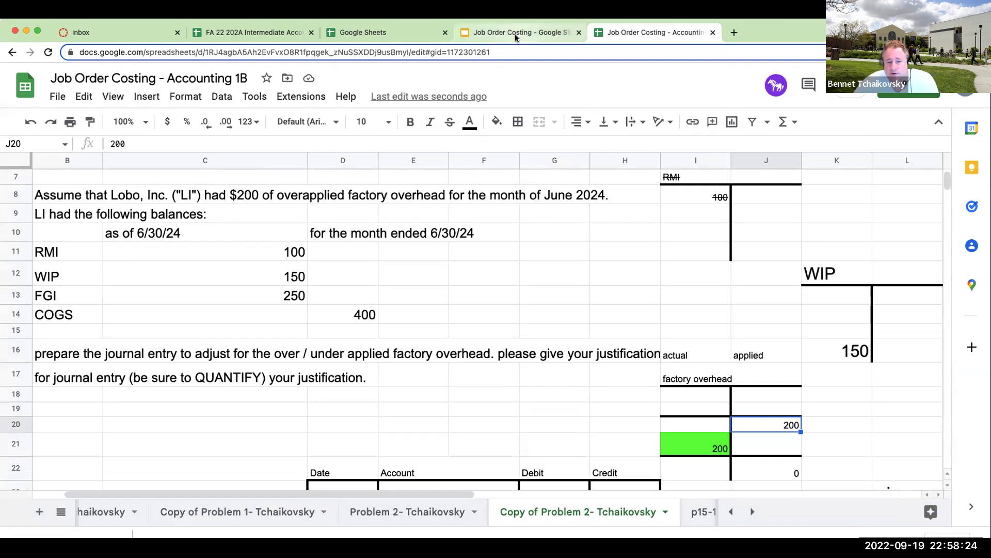
click(568, 22)
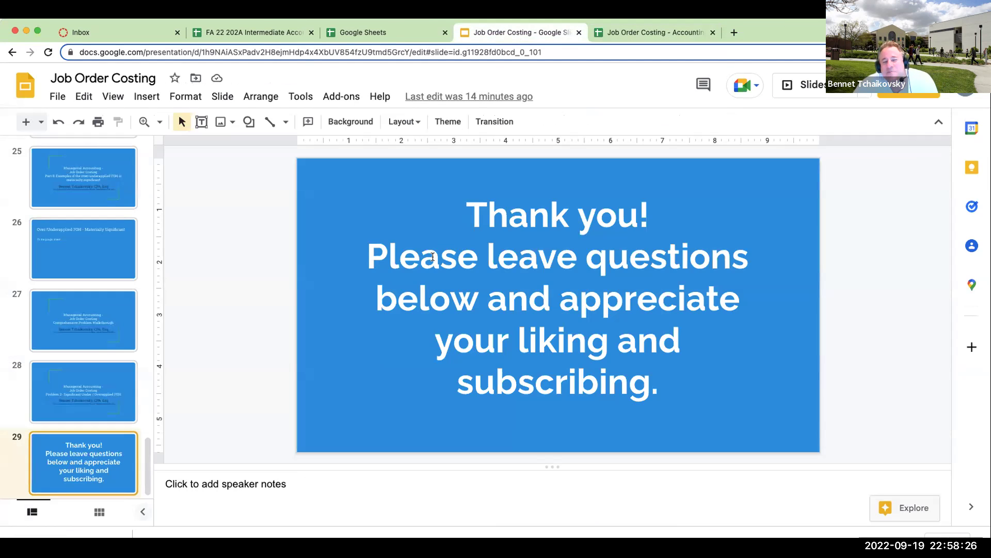